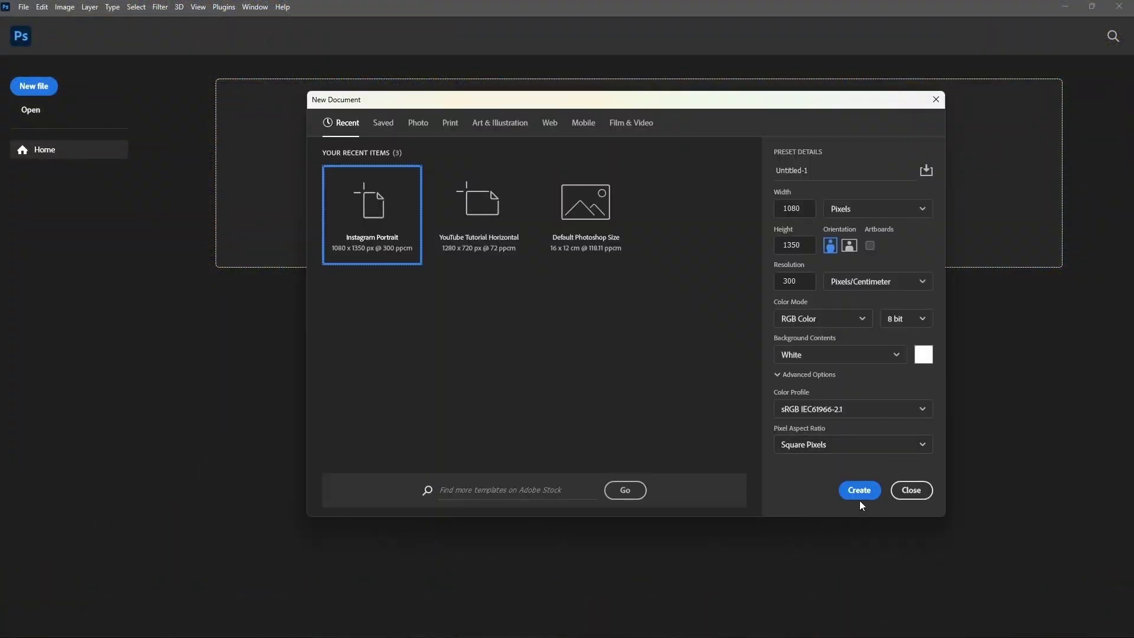
- Create a 1080×1350 document, add the clouds photo scaled across the top, then place the walkway photo
click(860, 495)
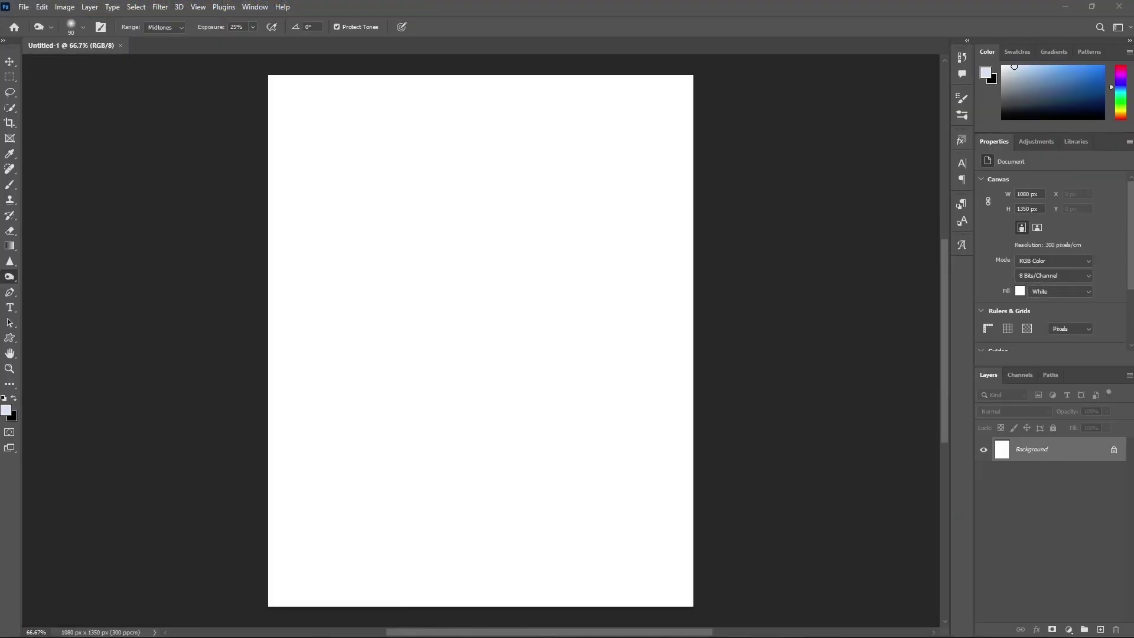
drag(587, 278, 597, 208)
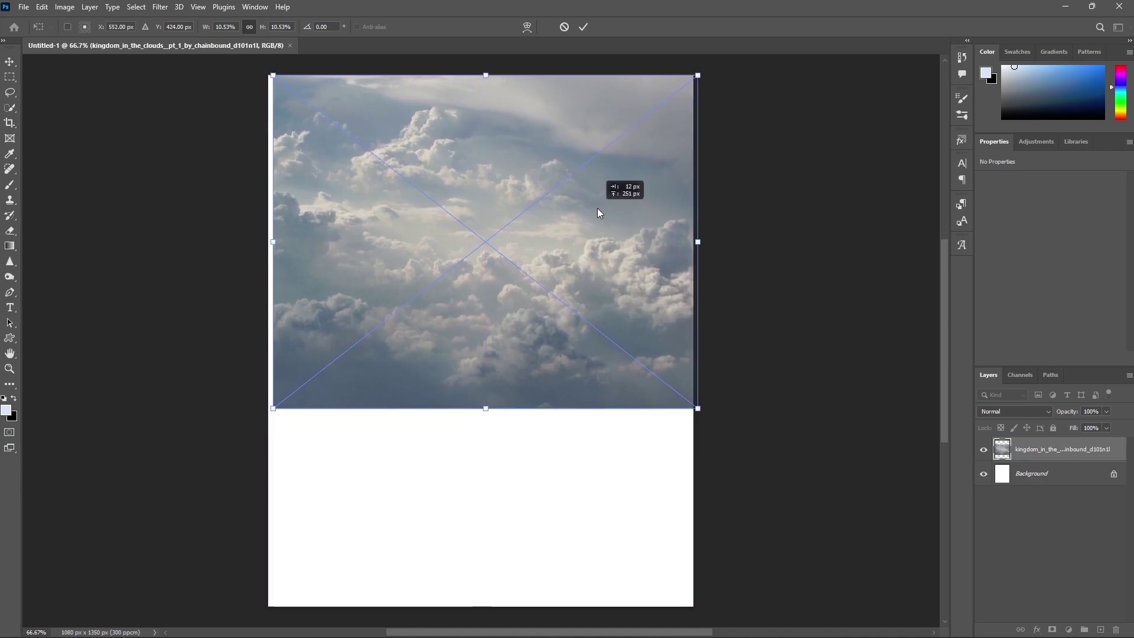
drag(753, 319, 703, 343)
click(583, 26)
key(o)
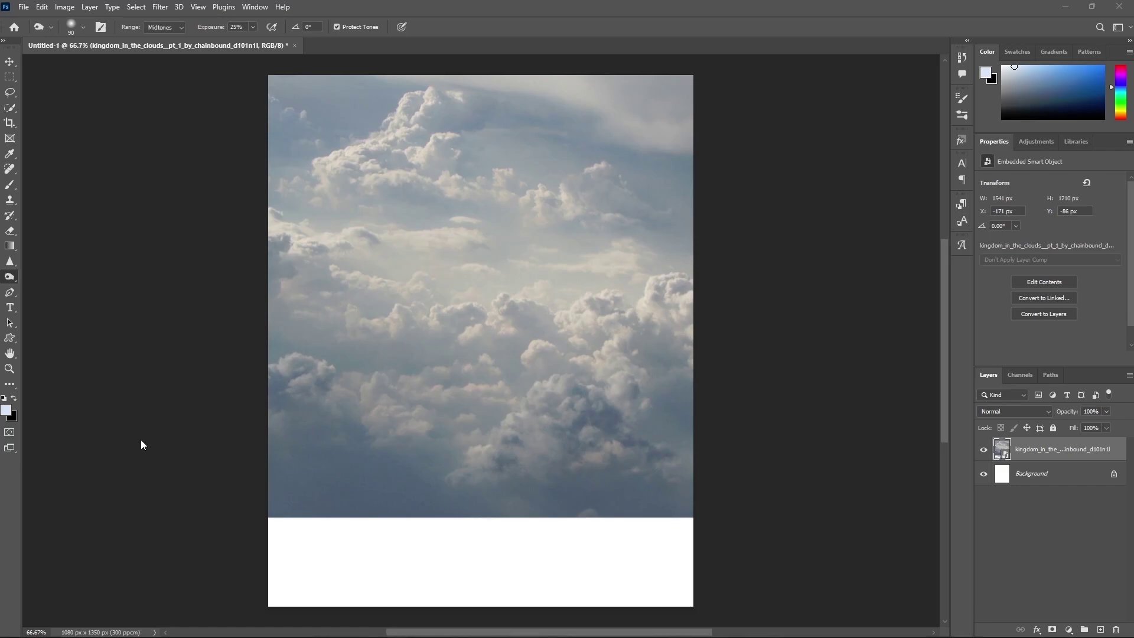
drag(141, 444, 523, 405)
- Commit the walkway photo and Quick Select the stone path, excluding the misty area above it
click(584, 26)
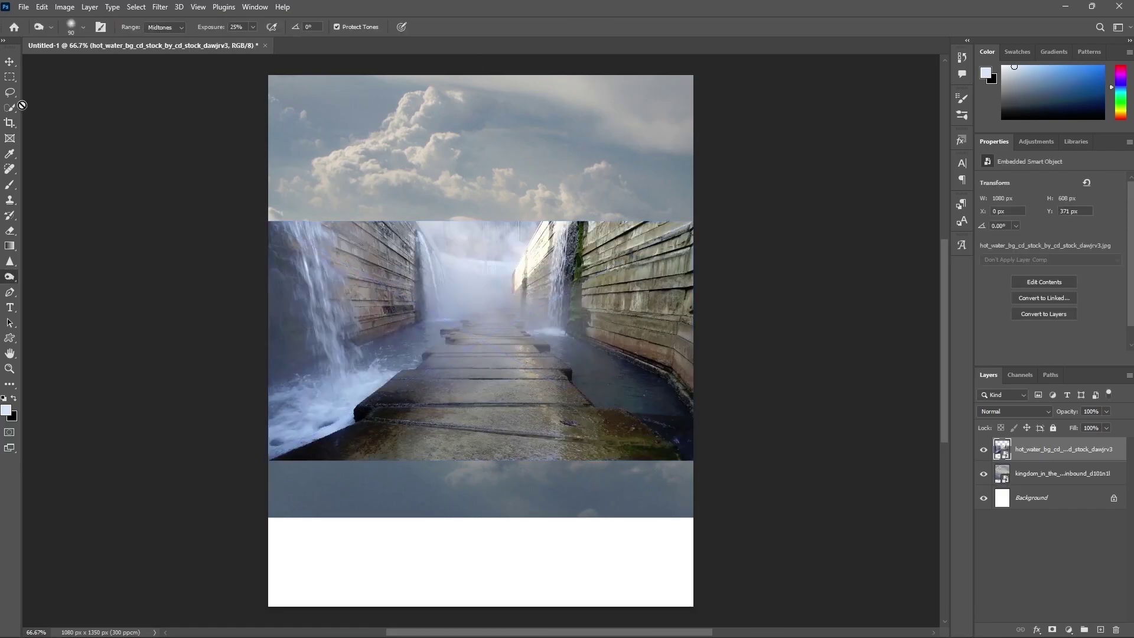
key(w)
drag(511, 438, 619, 425)
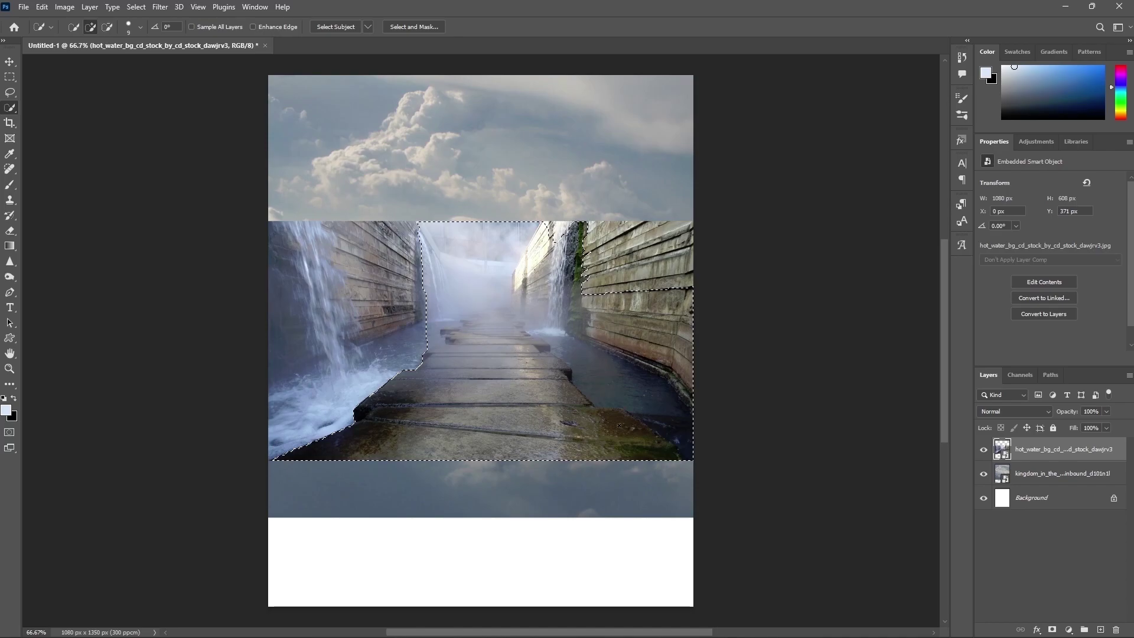
click(108, 29)
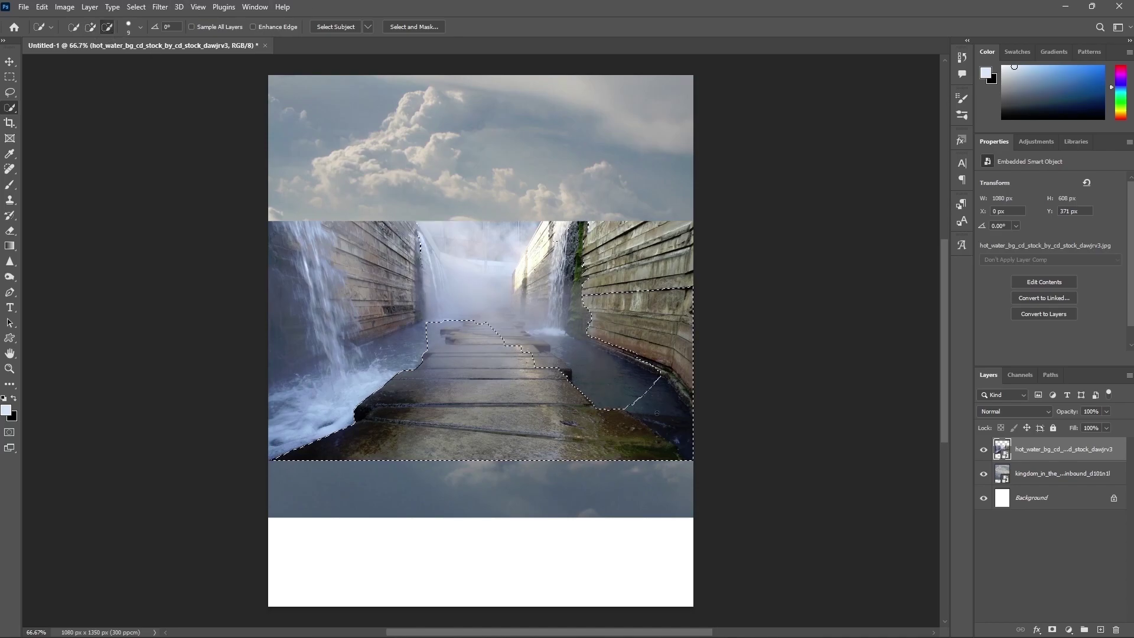
key(alt)
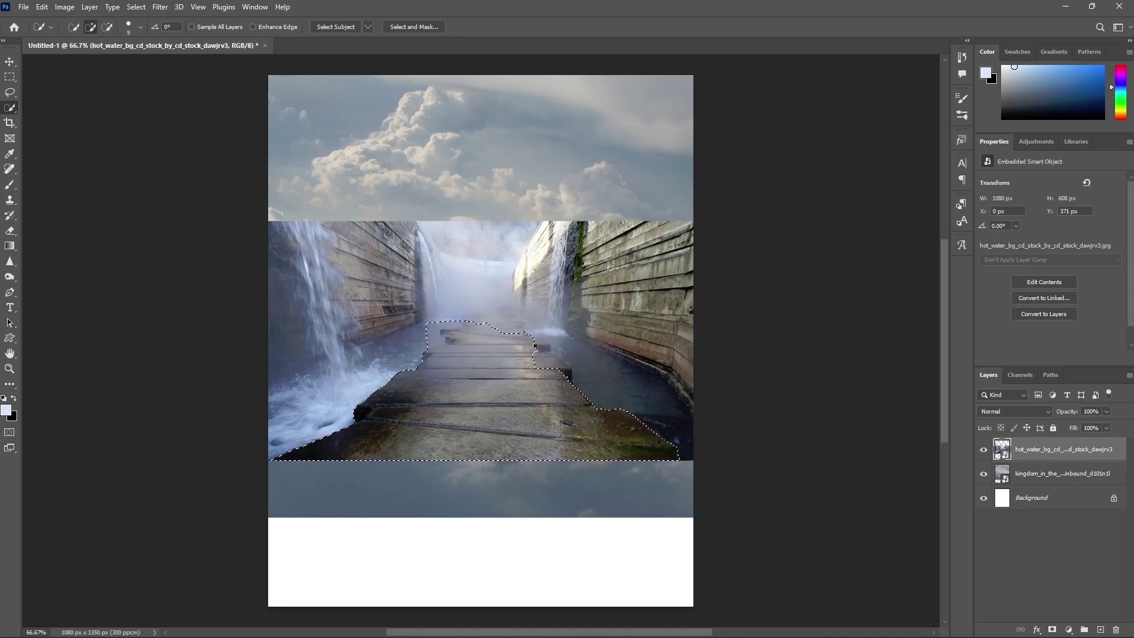
drag(534, 345, 490, 327)
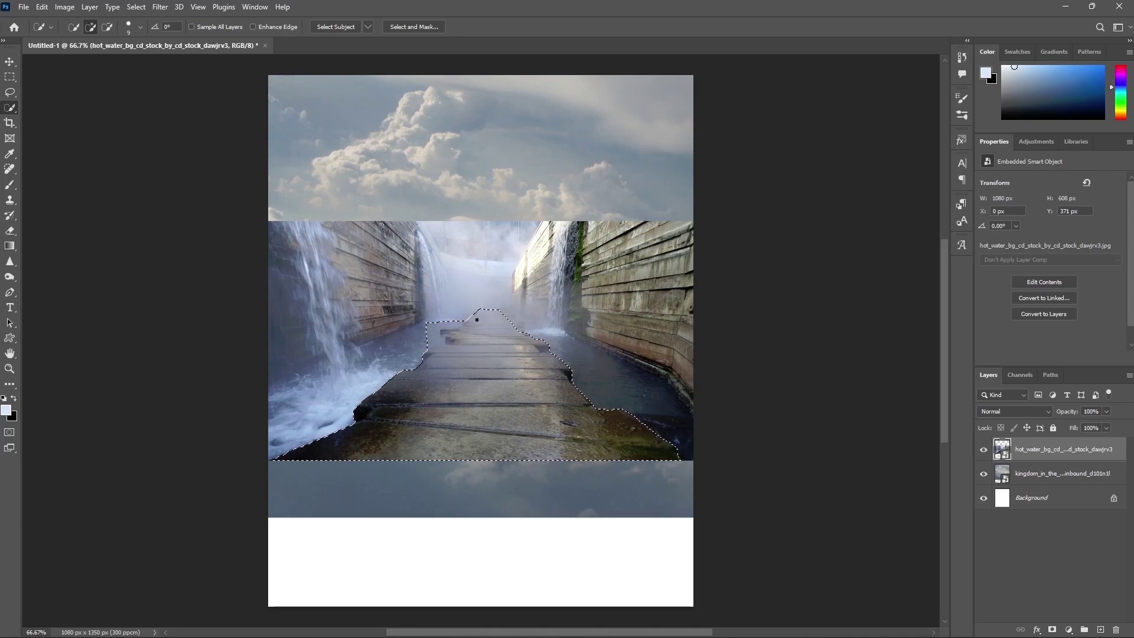
drag(476, 320, 427, 346)
- Mask the walkway layer to the path and paint its far end with a 28% opacity brush
click(1052, 629)
click(9, 184)
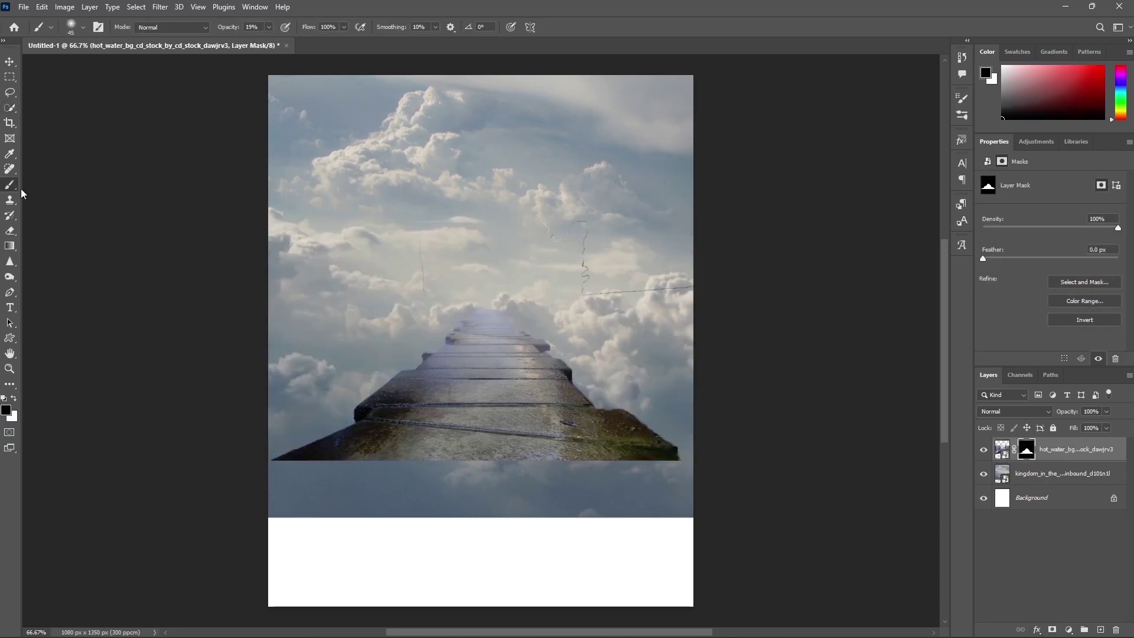
drag(269, 26, 319, 42)
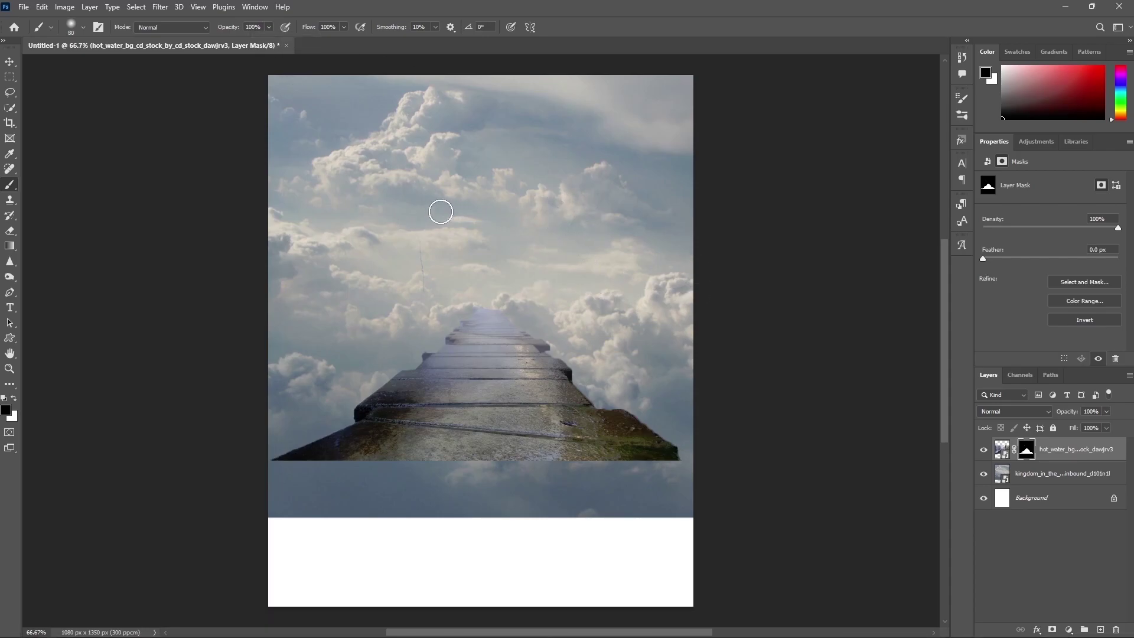
click(269, 27)
click(463, 289)
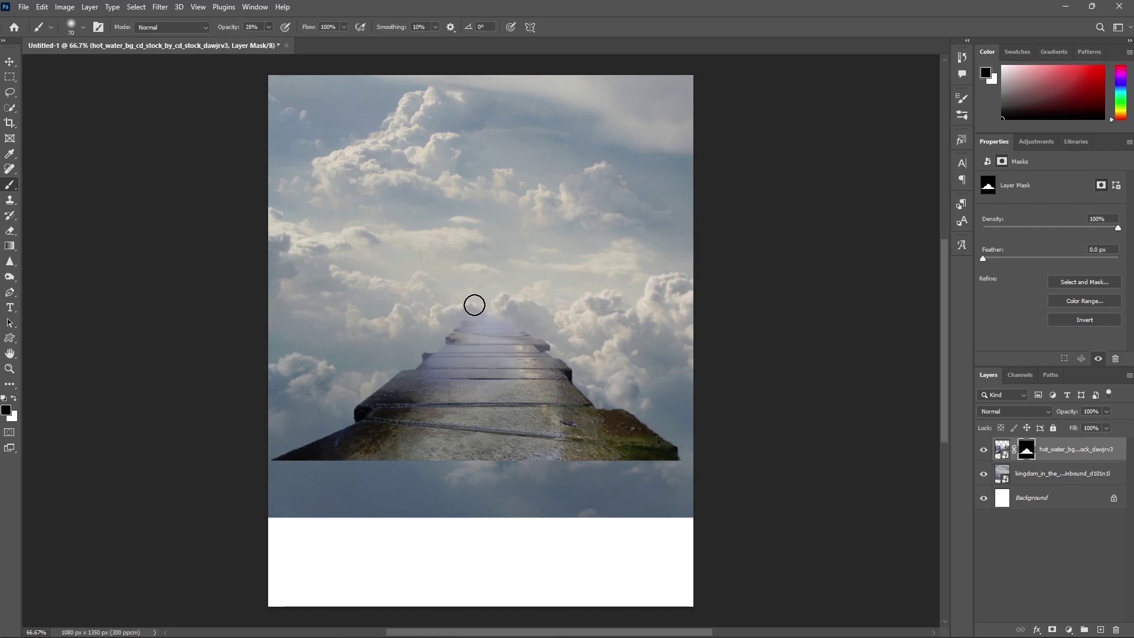
click(269, 27)
click(875, 304)
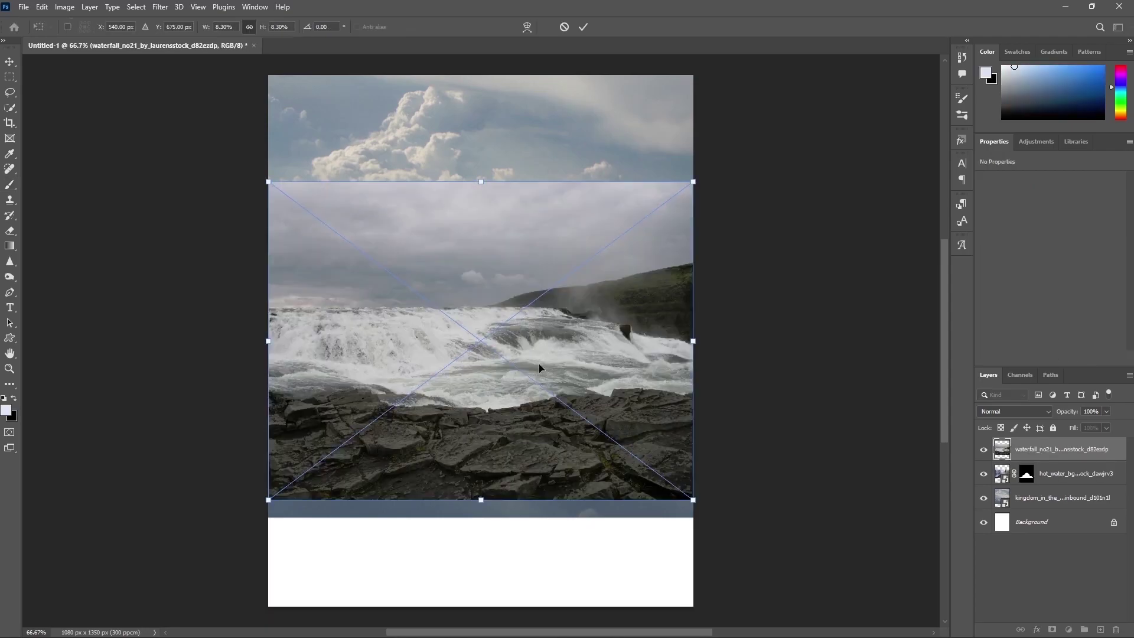
- Commit the waterfall photo and mask it to keep only the rocky foreground, excluding the water
key(Return)
key(w)
key(bracketright)
key(bracketright)
key(bracketright)
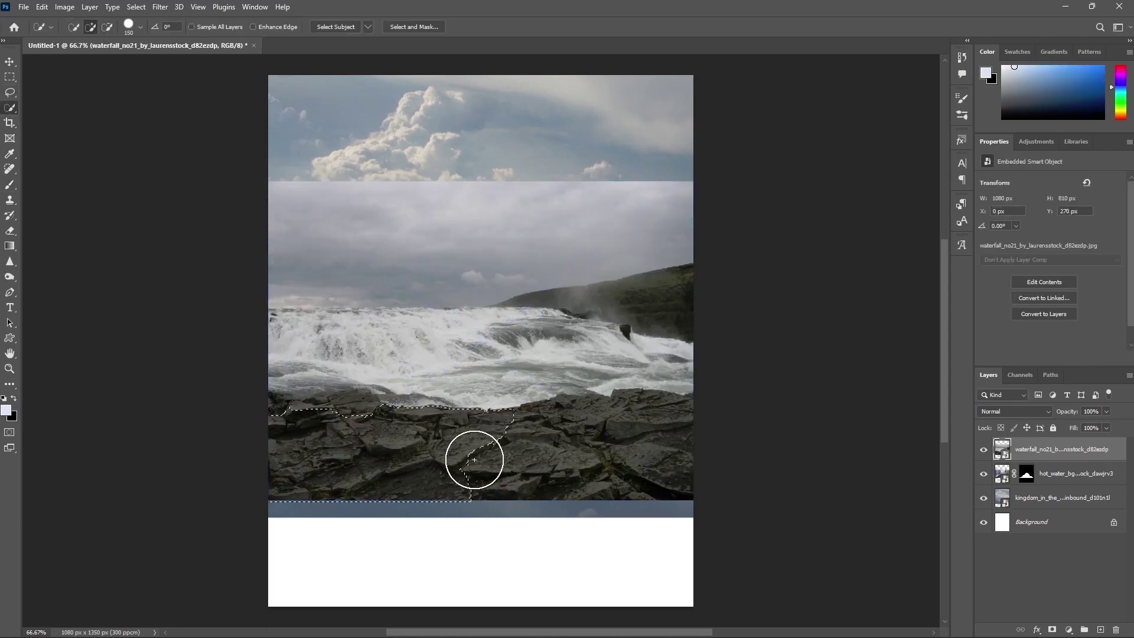
drag(473, 455, 318, 425)
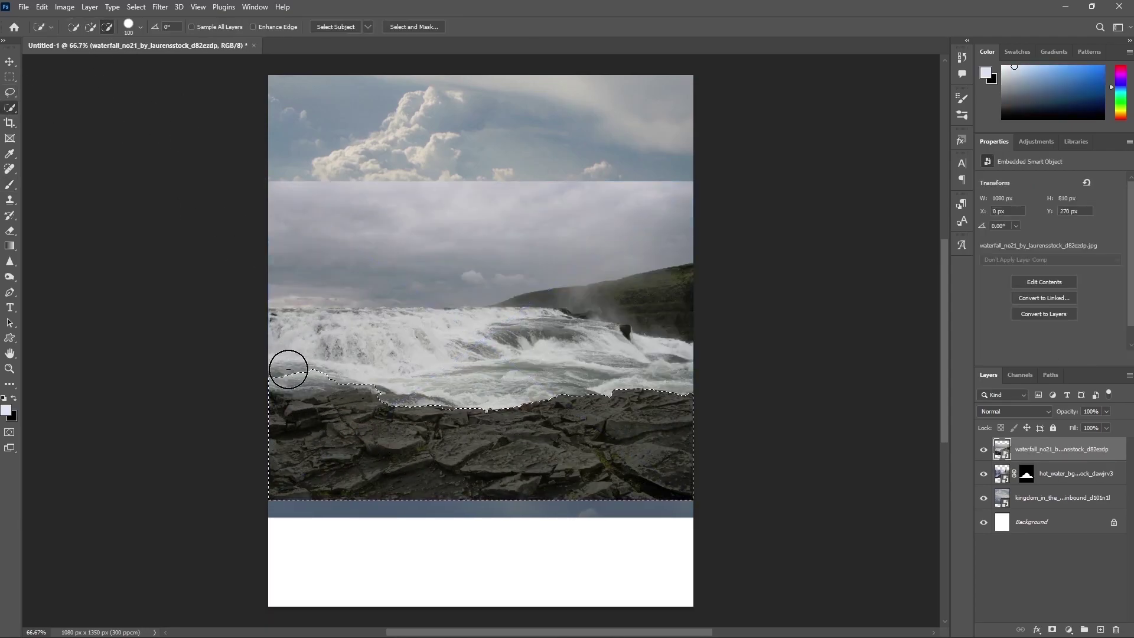
drag(289, 369, 467, 335)
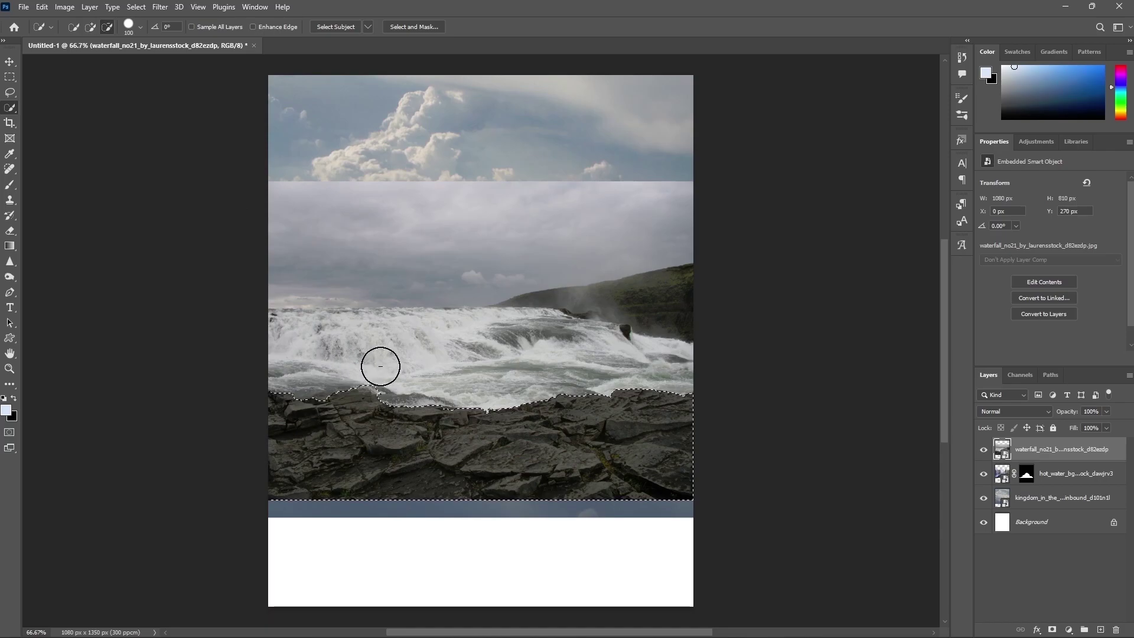
click(1052, 629)
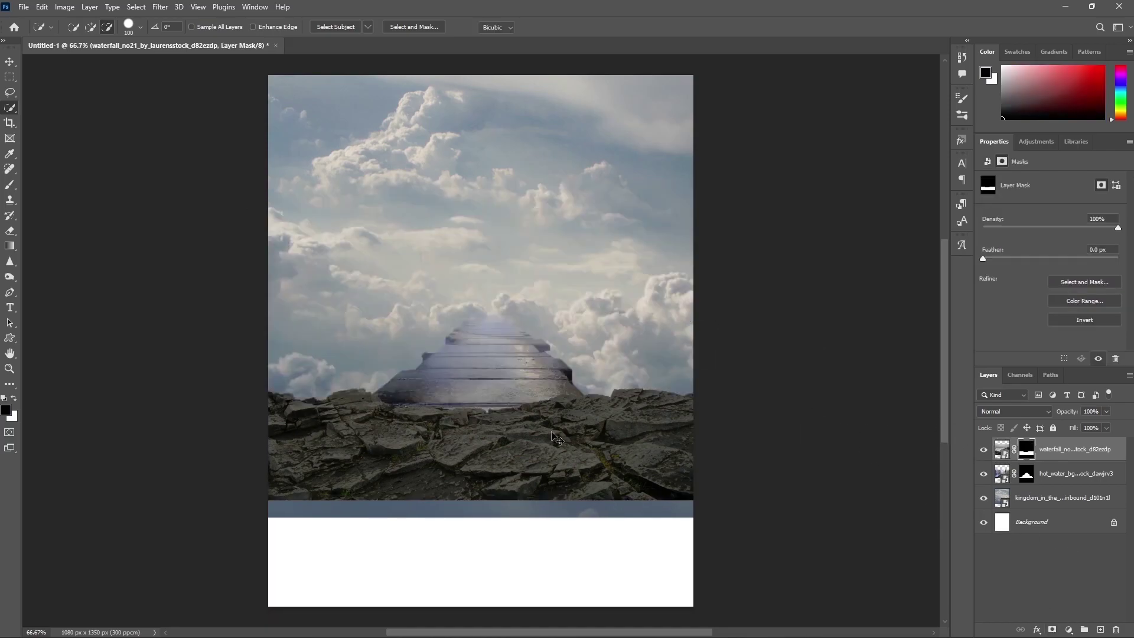
- Move the rocks layer down to the canvas bottom and resize it to fit
key(ctrl+t)
drag(555, 437, 573, 527)
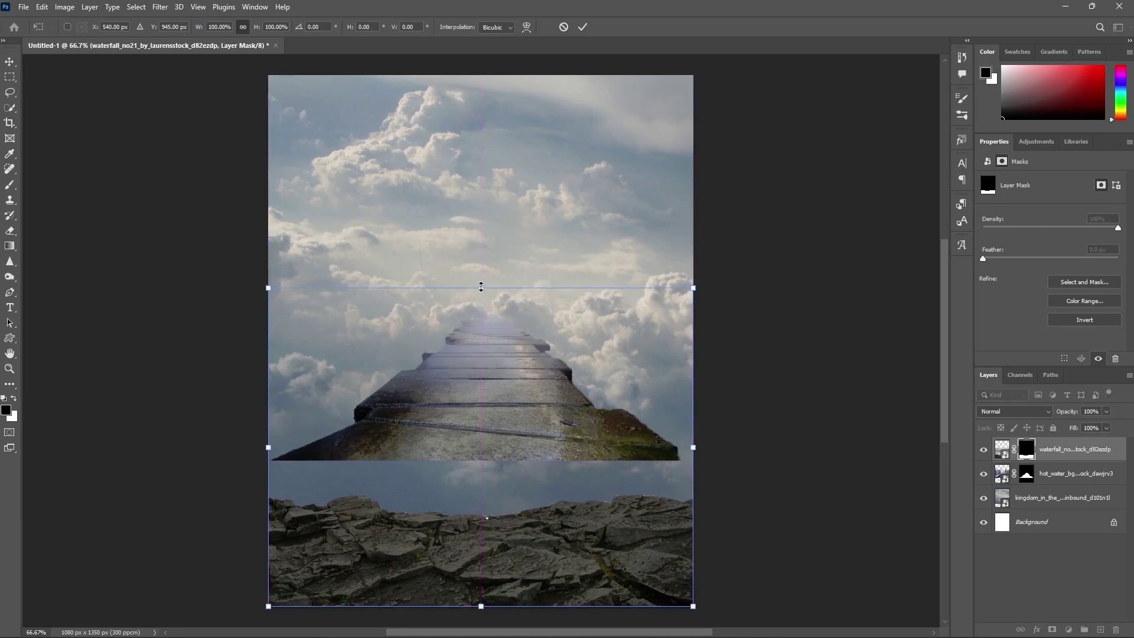
drag(481, 287, 480, 247)
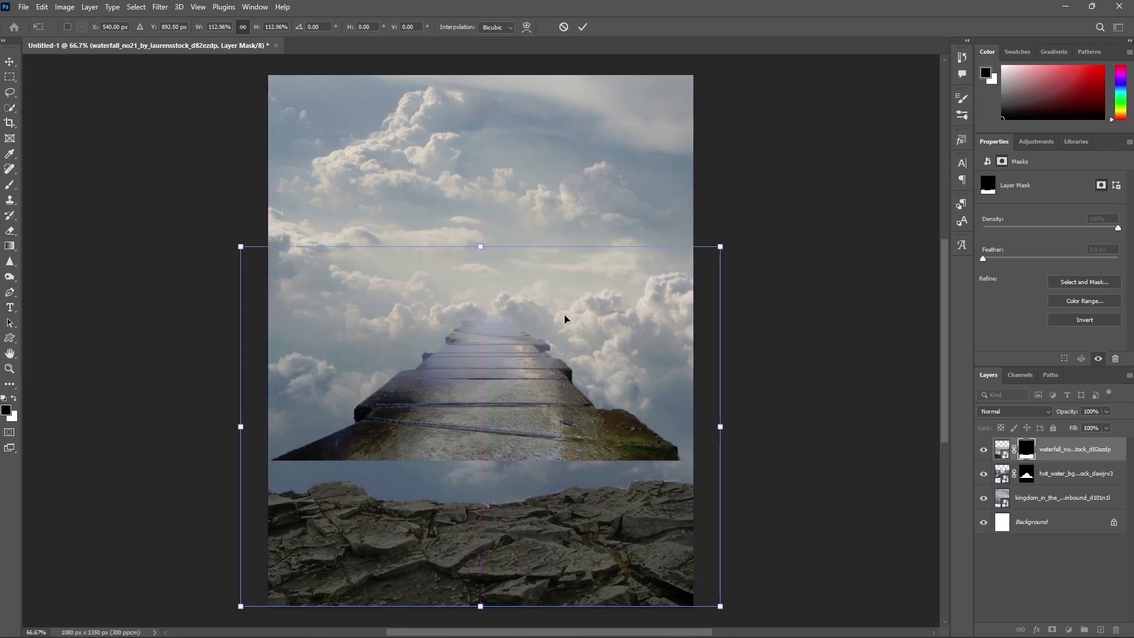
drag(480, 229, 466, 265)
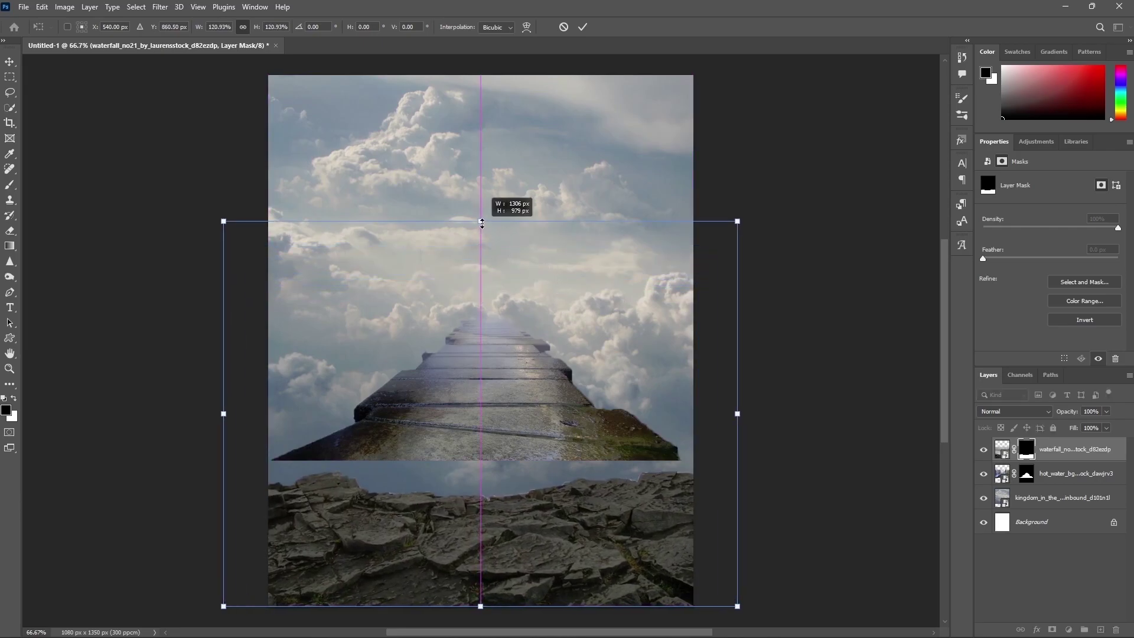
click(584, 27)
- Move the walkway down onto the rocks, stretch it taller, and place the monk-and-dove photo
click(1004, 476)
key(ctrl+t)
drag(570, 353, 574, 399)
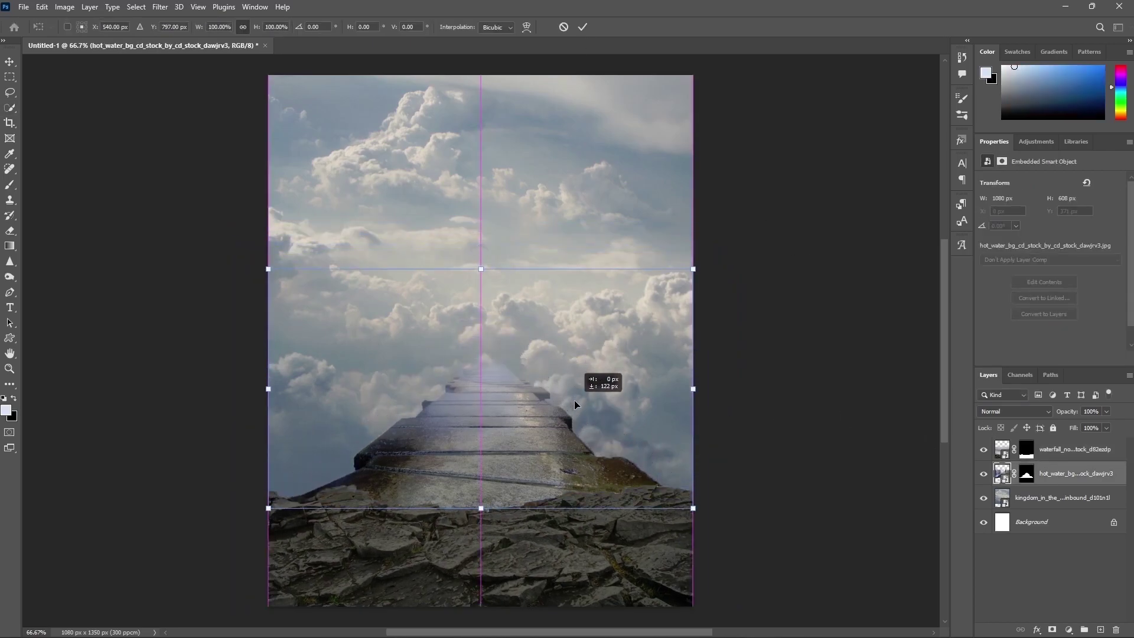
drag(481, 269, 481, 204)
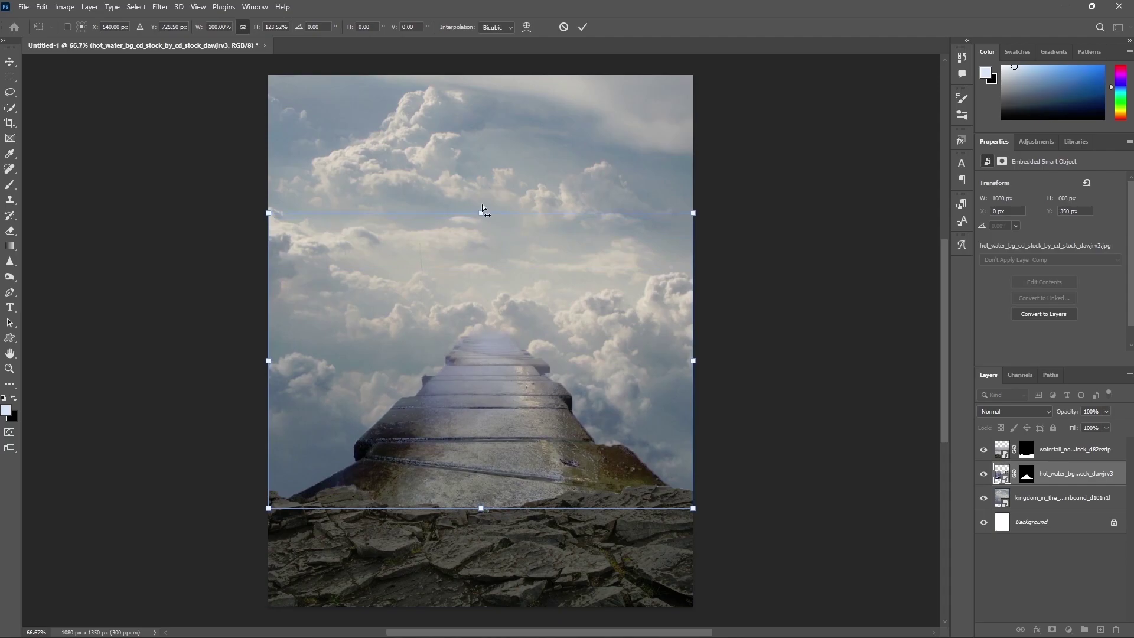
click(583, 28)
key(w)
click(1046, 444)
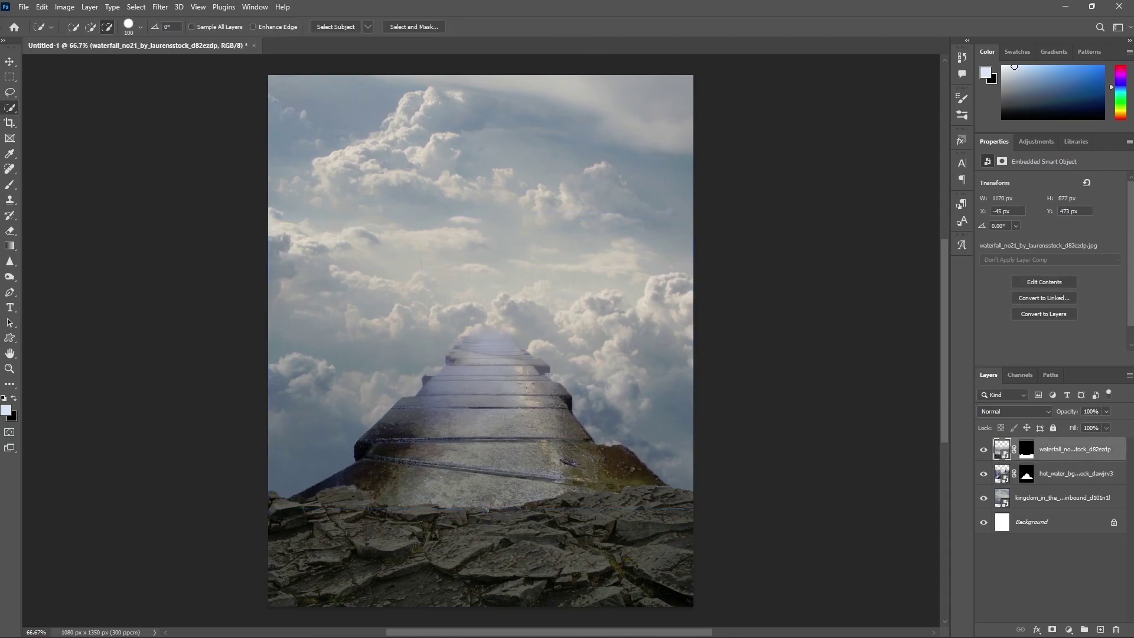
drag(3, 354, 324, 357)
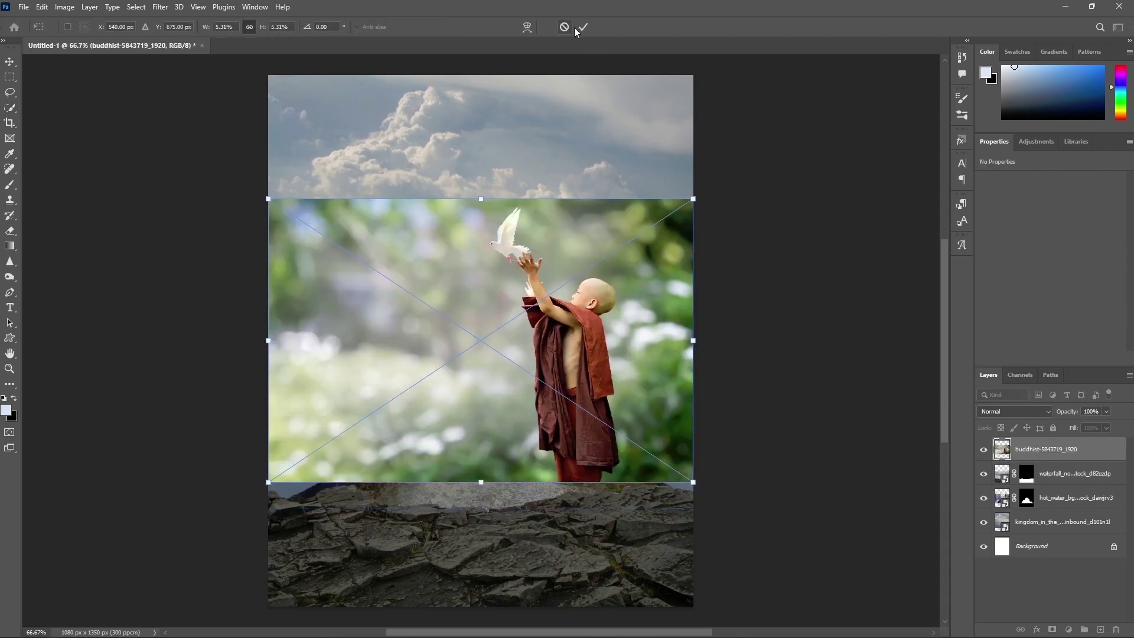
- Commit the monk photo and mask it to the automatically selected monk and dove
click(578, 28)
click(136, 7)
click(151, 147)
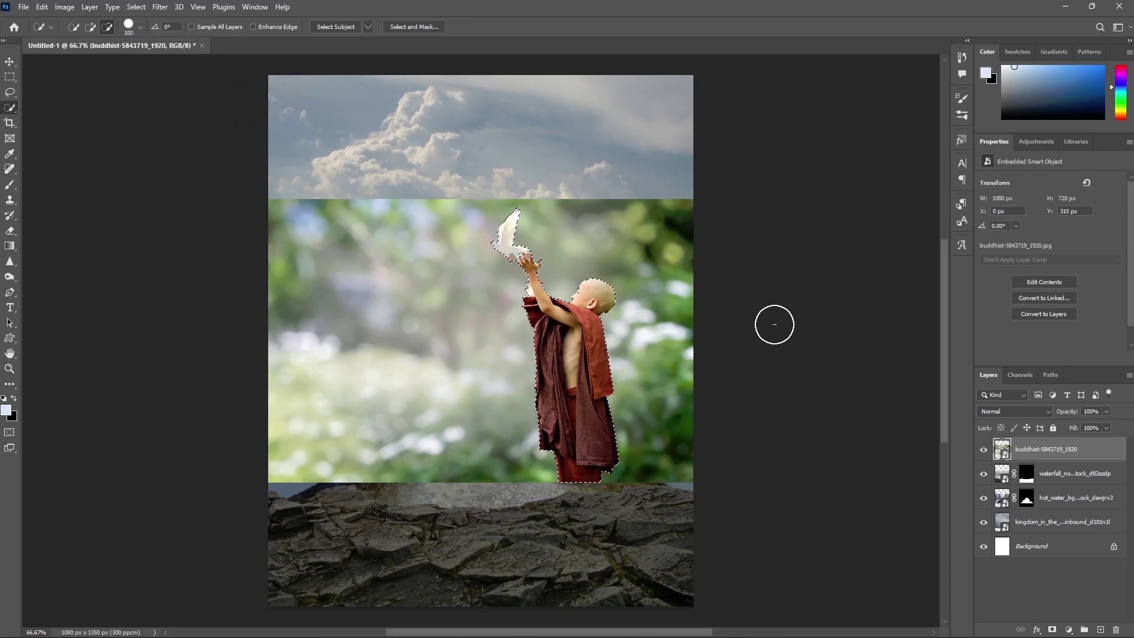
click(1052, 630)
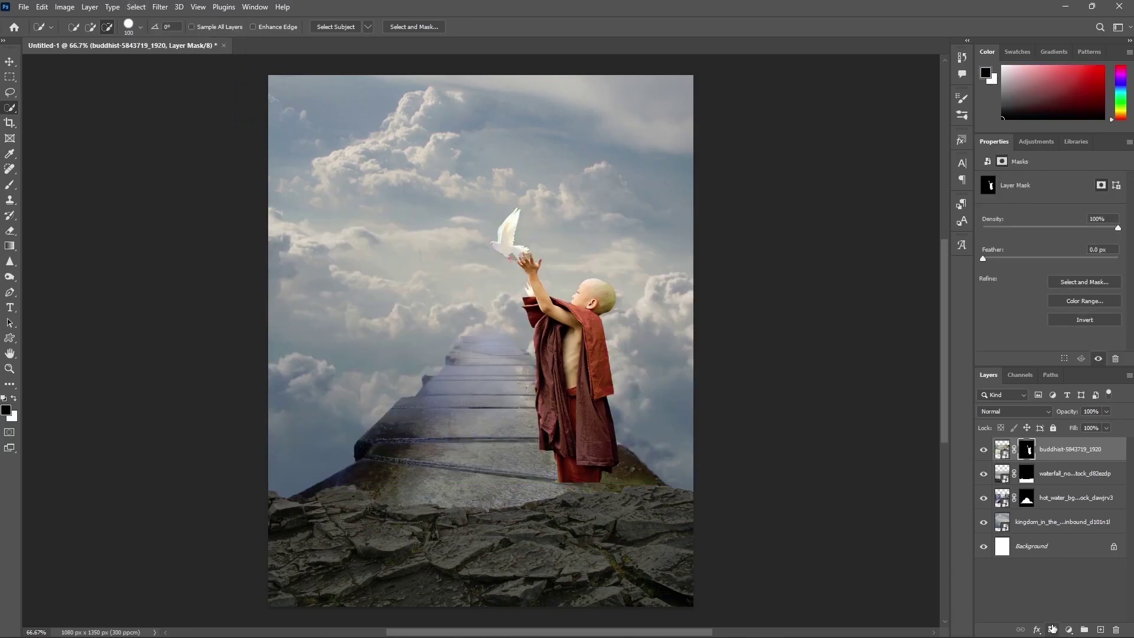
click(1007, 451)
- Flip the monk horizontally, size him onto the walkway, then place the tree_corner branch image
key(ctrl+t)
right_click(575, 339)
click(608, 571)
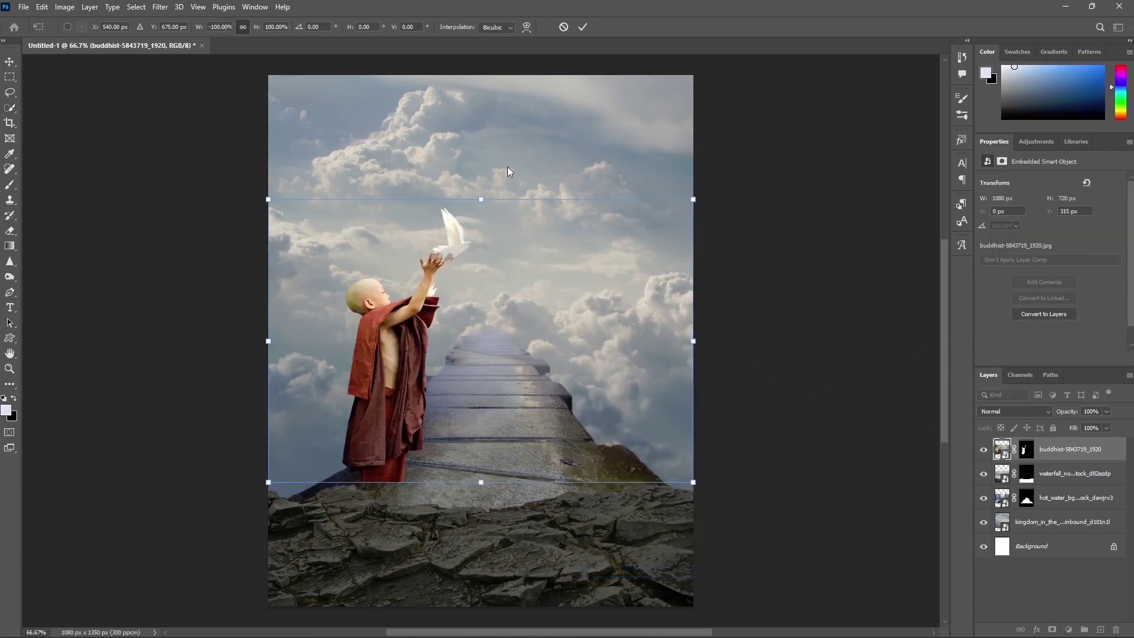
mouse_move(507, 171)
mouse_down()
mouse_move(572, 418)
mouse_move(561, 415)
mouse_up()
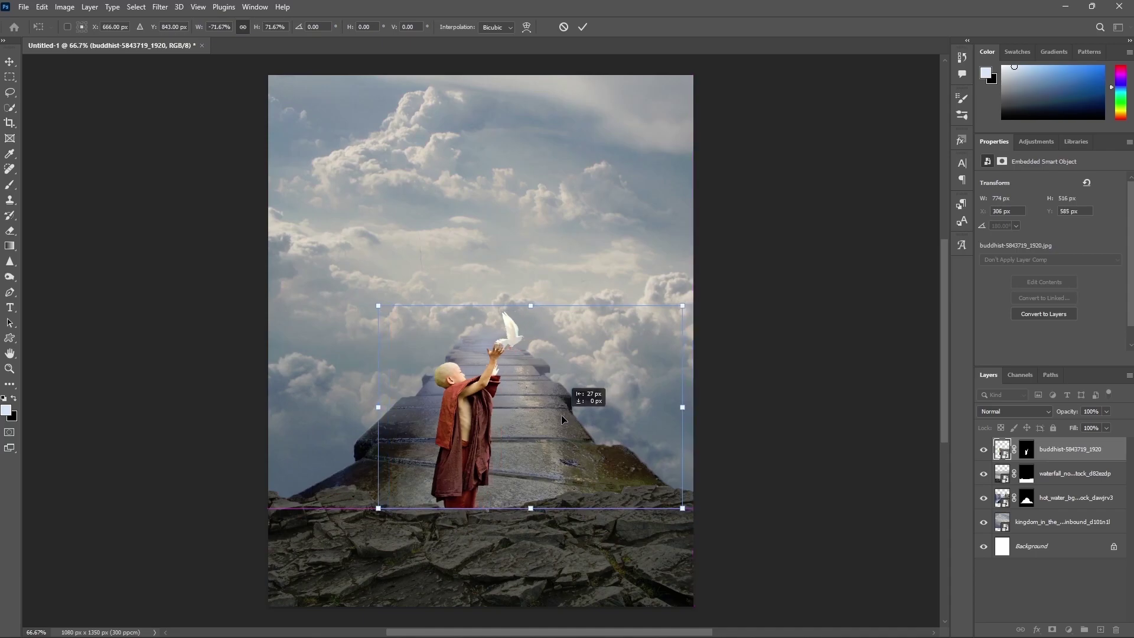
click(582, 27)
key(ctrl+t)
drag(374, 304, 392, 329)
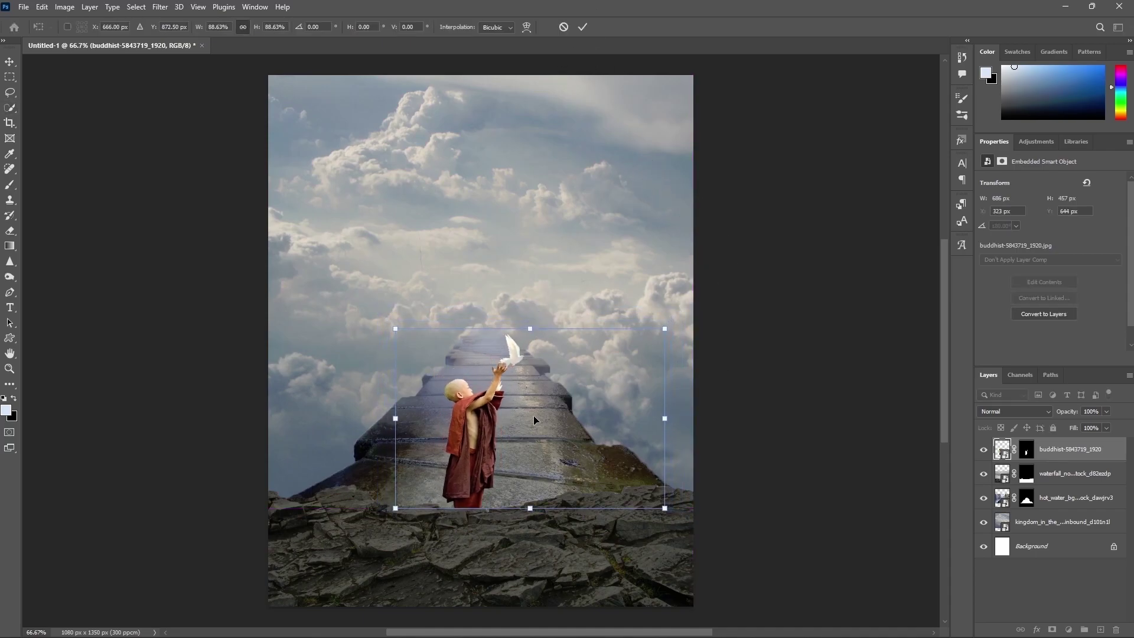
drag(533, 415, 533, 426)
key(Return)
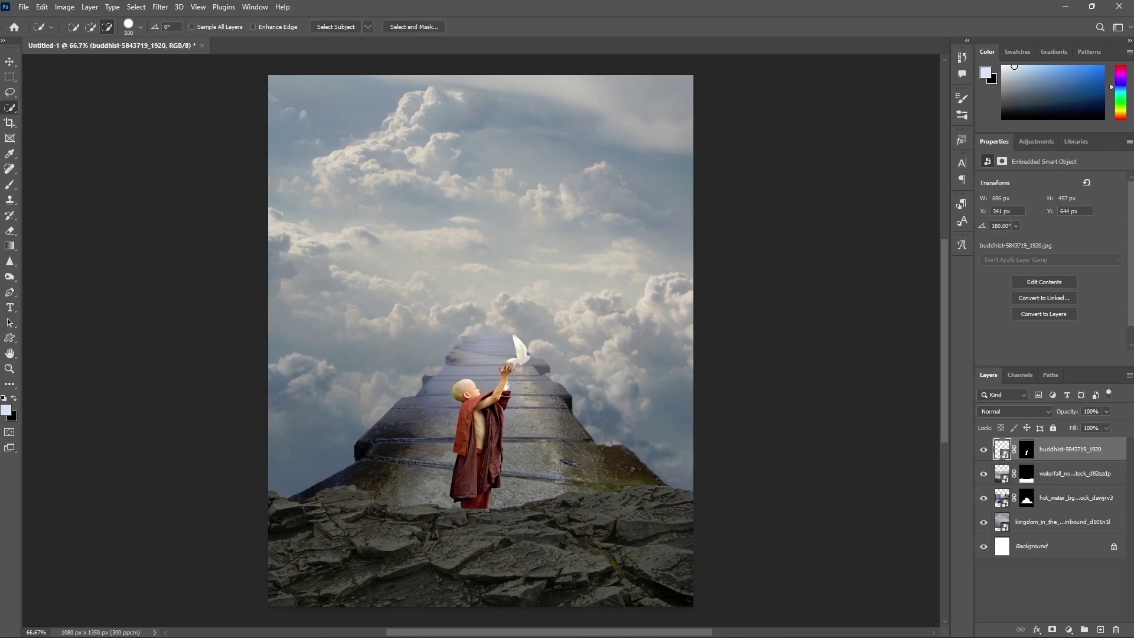
drag(134, 382, 597, 328)
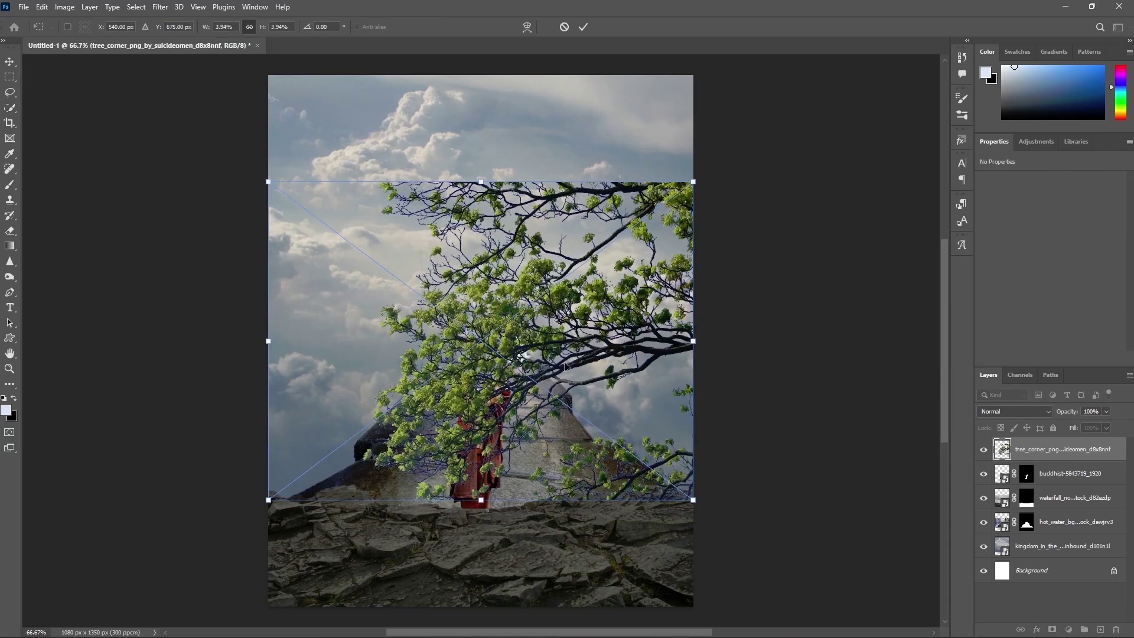
- Shrink the tree branches into the top-right corner and stretch them down over the sky
mouse_move(715, 229)
mouse_down()
mouse_move(540, 248)
mouse_move(589, 288)
mouse_up()
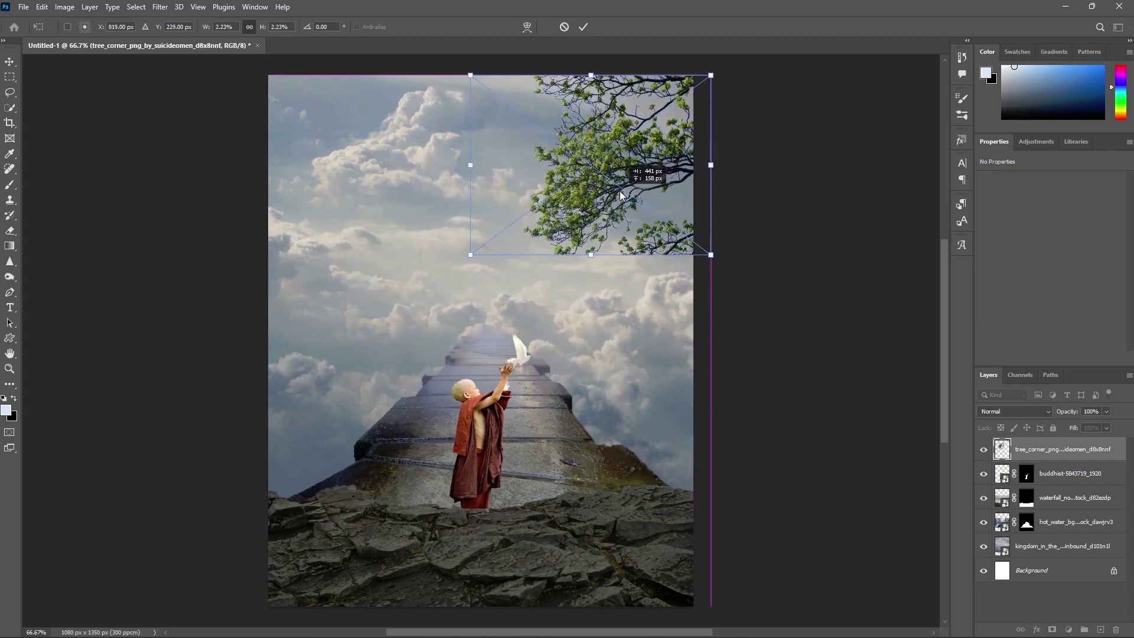
drag(590, 242, 614, 305)
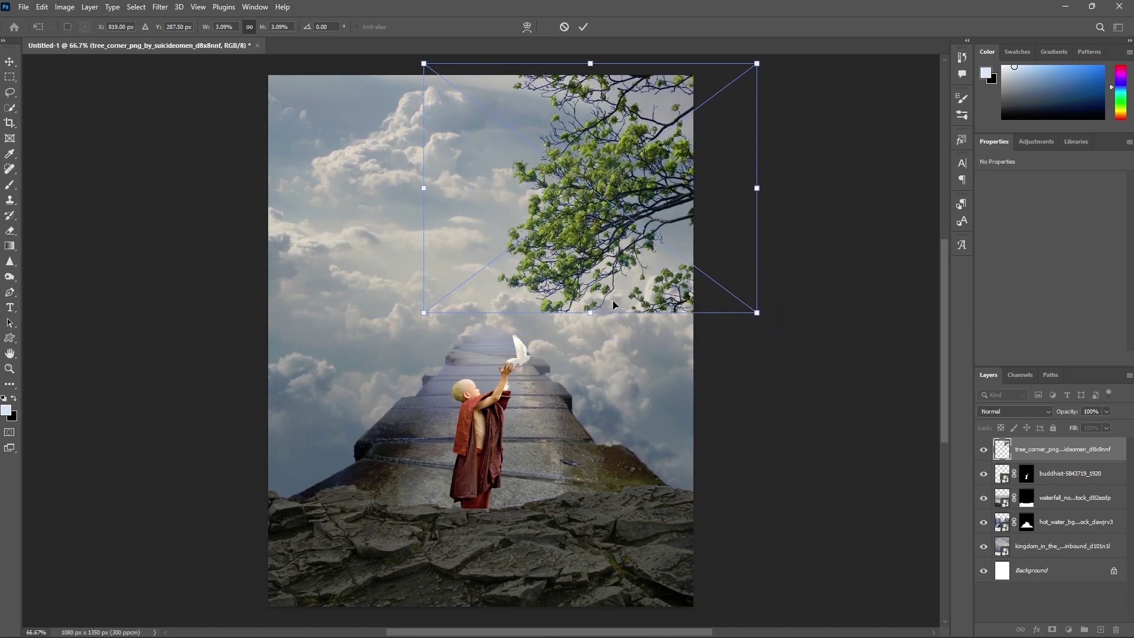
click(582, 27)
key(w)
- Enlarge the tree slightly, shift it right and down, and place the buddha-3 statue image
key(ctrl+t)
drag(755, 312, 770, 332)
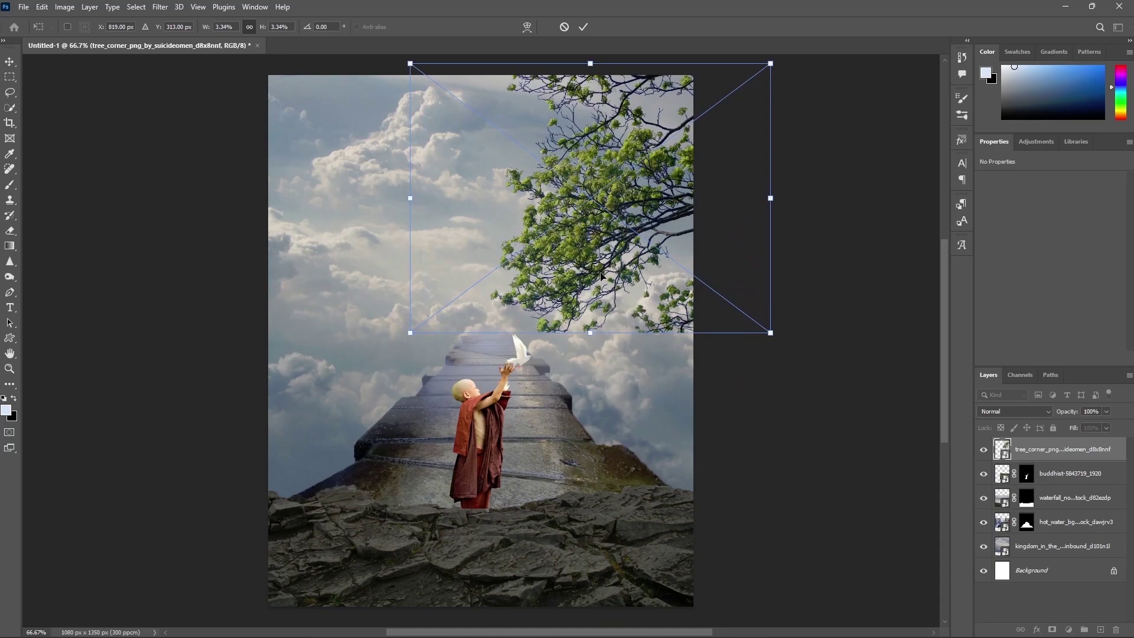
mouse_move(603, 271)
mouse_down()
mouse_move(652, 275)
mouse_move(634, 275)
mouse_up()
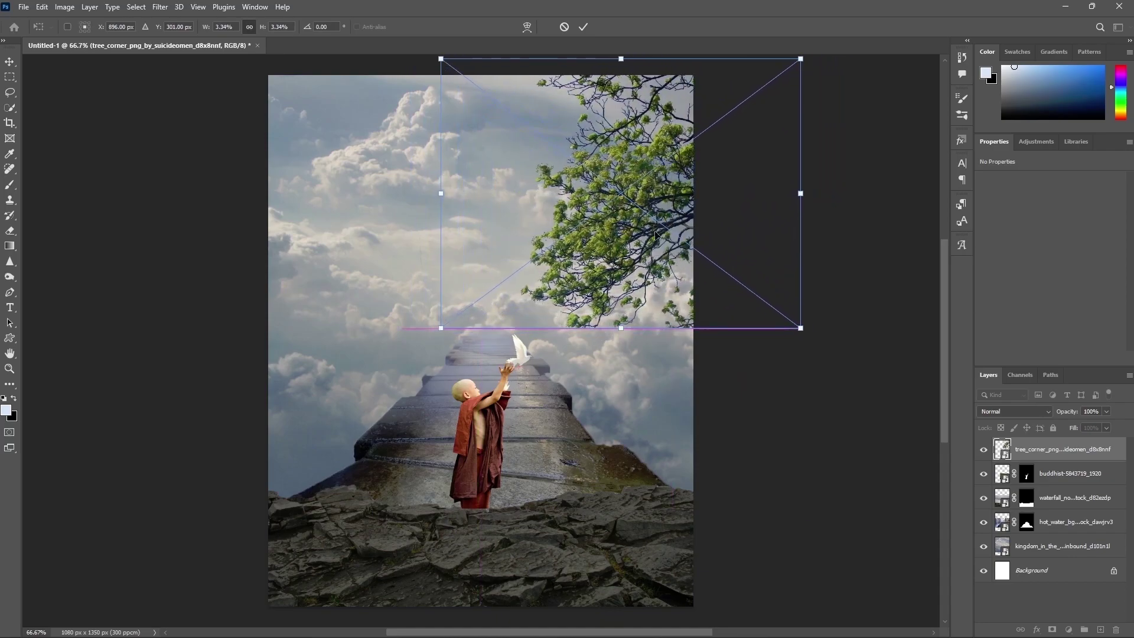
click(583, 28)
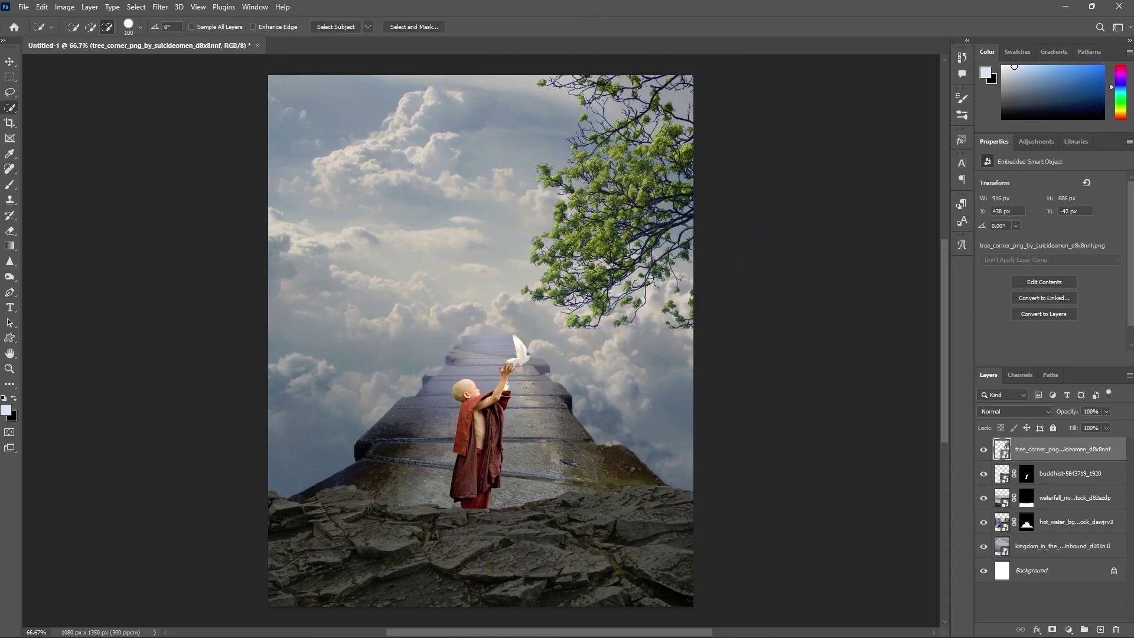
drag(277, 295, 603, 319)
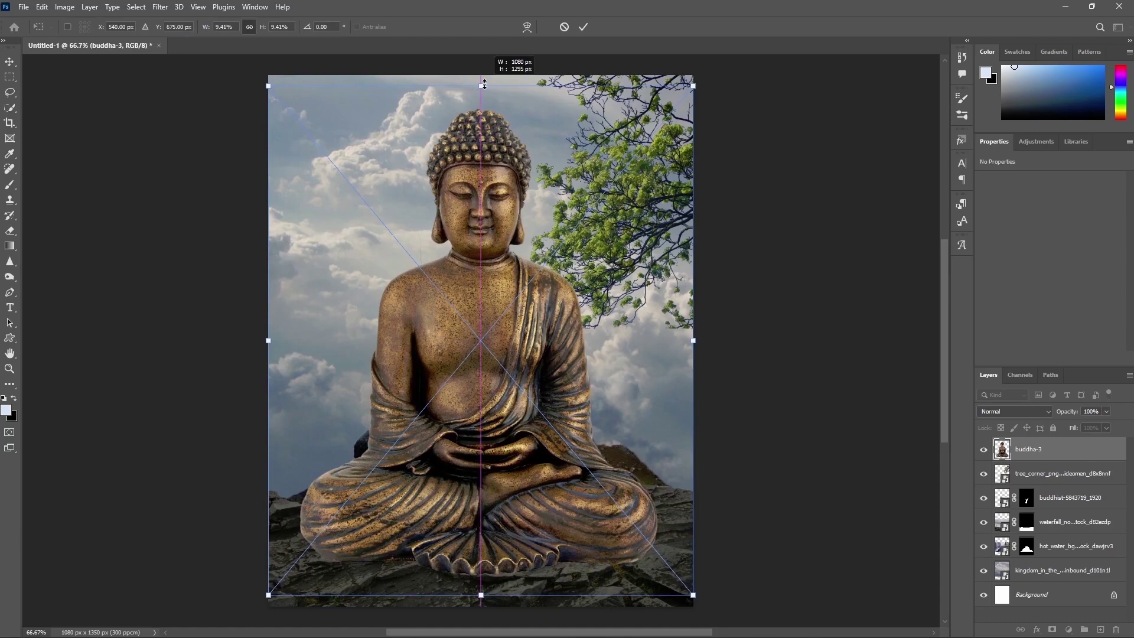
- Enlarge the Buddha, move it below the waterfall layer behind the stairway, and nudge it into place
mouse_move(478, 82)
mouse_down()
mouse_move(502, 219)
mouse_move(505, 59)
mouse_up()
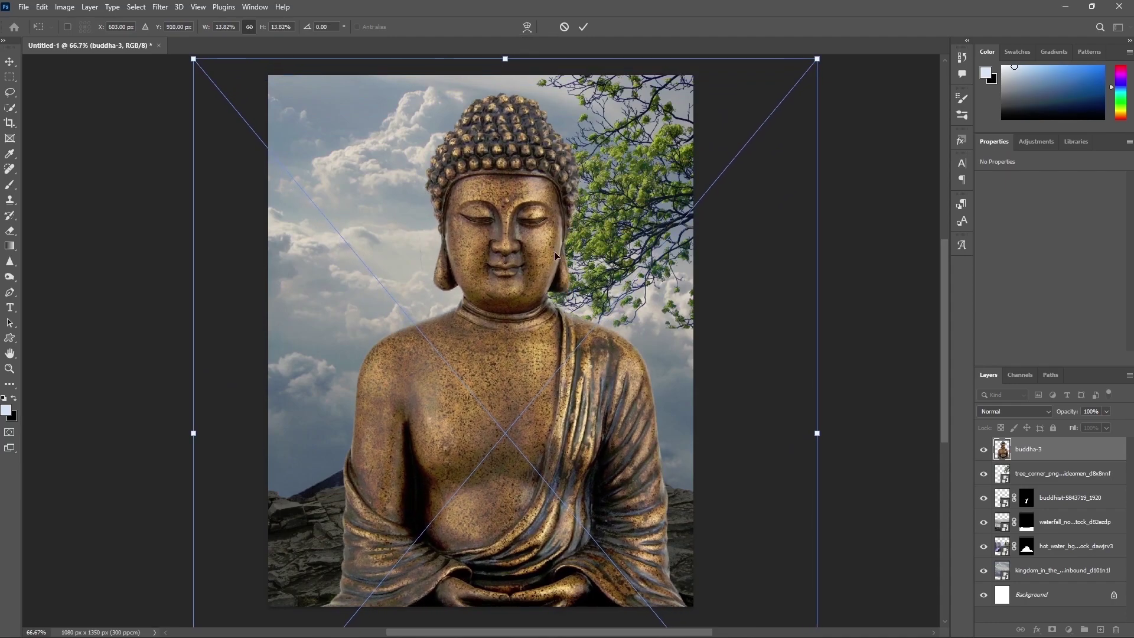
drag(818, 434, 850, 434)
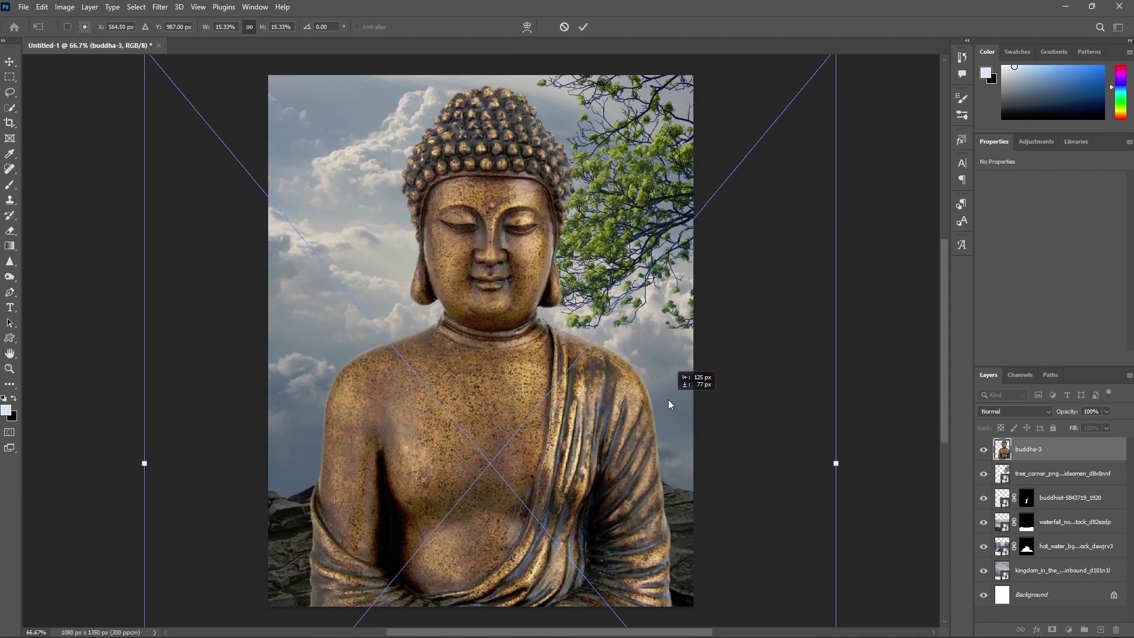
drag(690, 427, 674, 393)
click(583, 26)
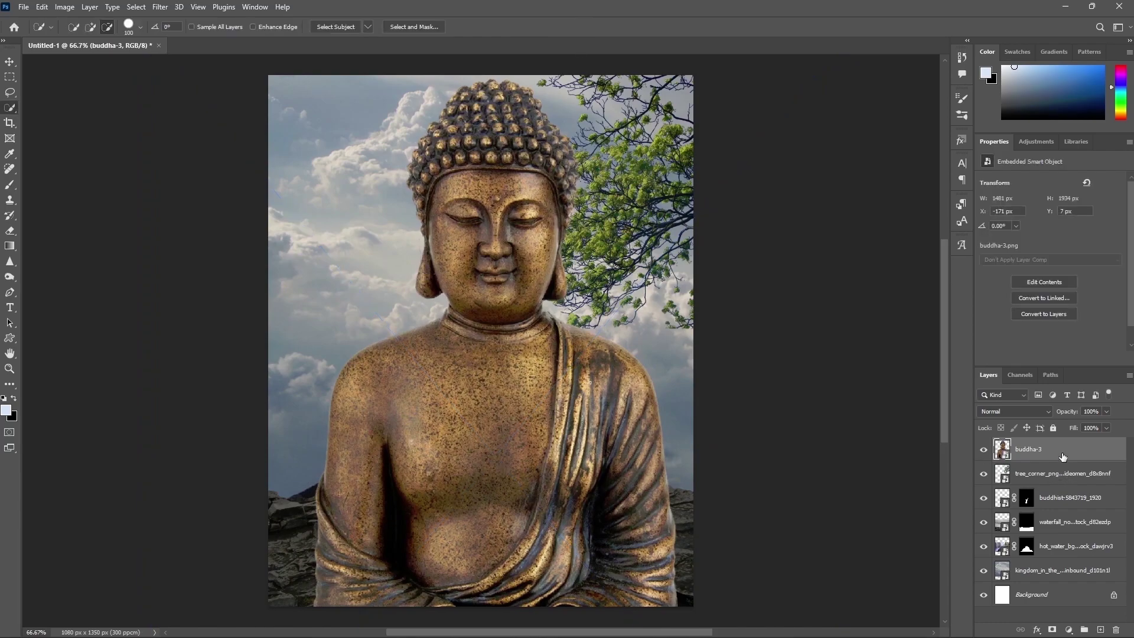
mouse_move(1062, 456)
mouse_down()
mouse_move(1056, 530)
mouse_move(1074, 558)
mouse_up()
key(ctrl+t)
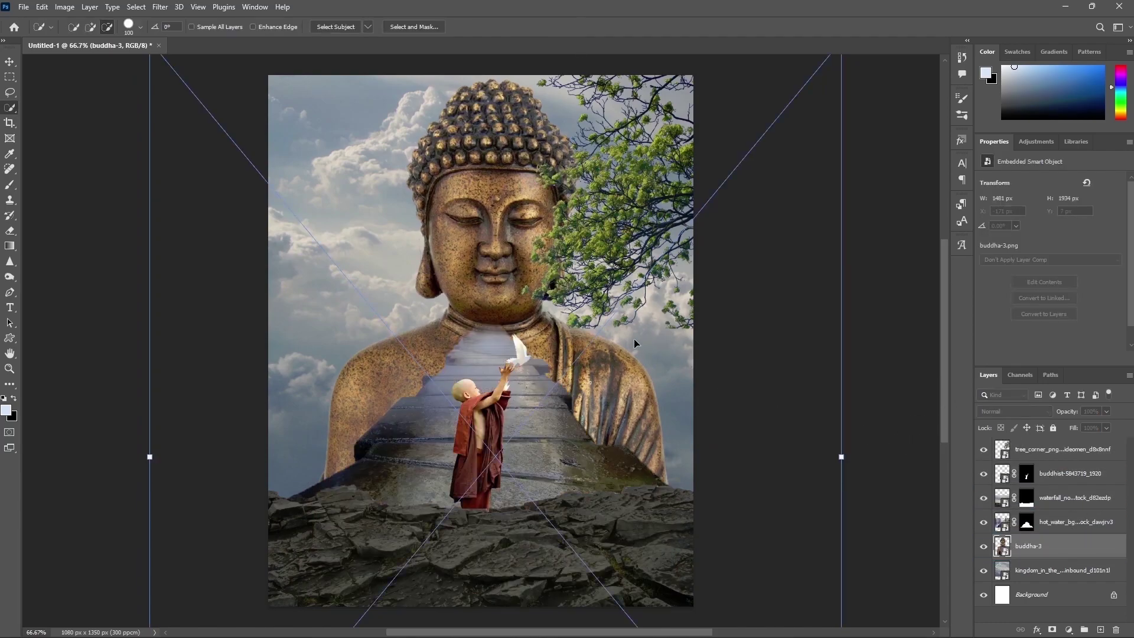
drag(671, 349, 676, 366)
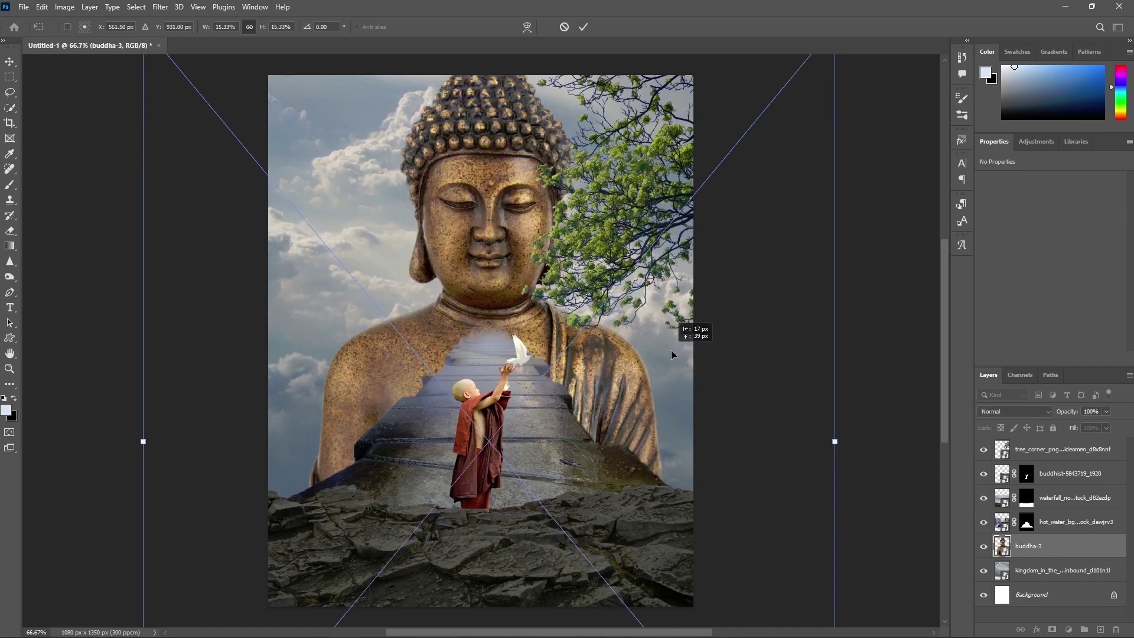
click(583, 26)
- Nudge the tree branches slightly right, then target the hot_water mask with default black-and-white colours
click(1063, 449)
key(ctrl+t)
drag(631, 285, 643, 285)
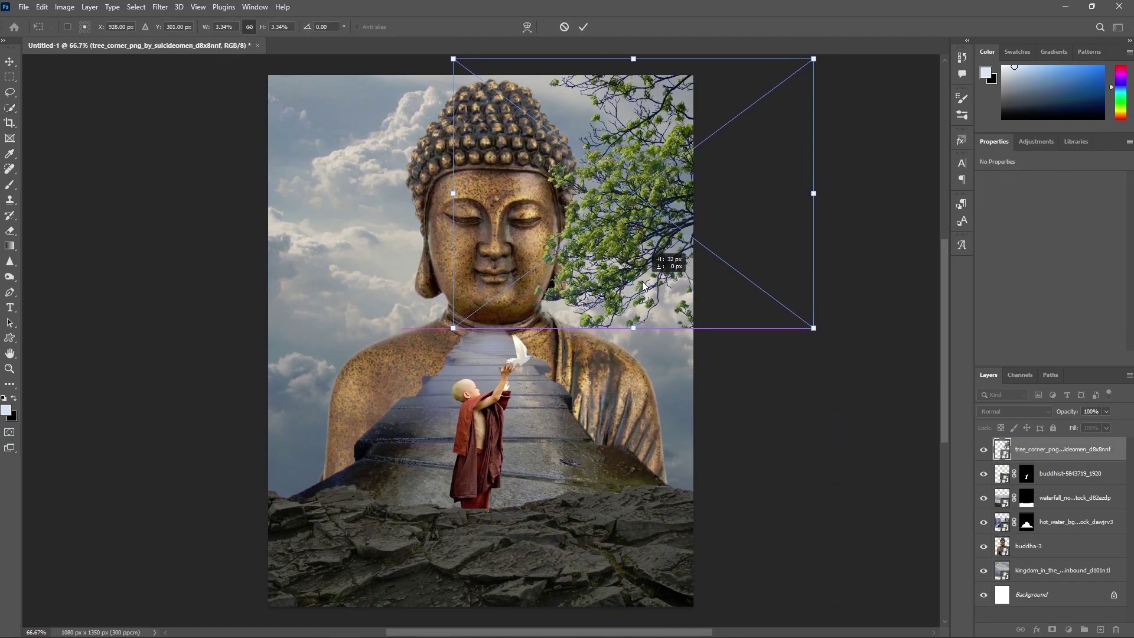
click(583, 27)
key(w)
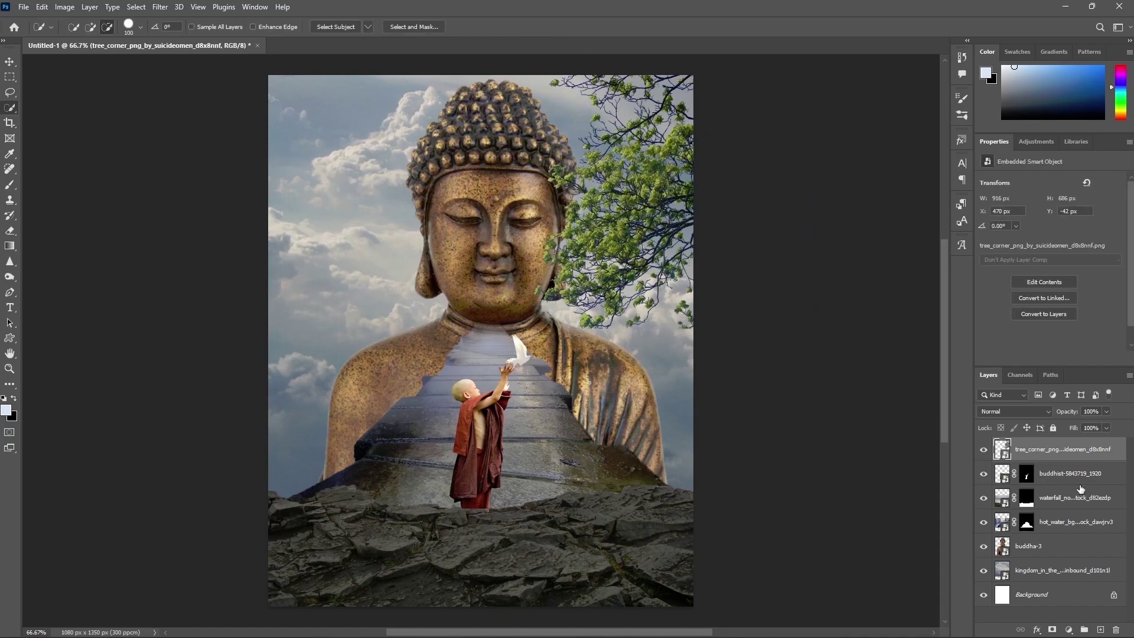
click(1026, 521)
key(d)
key(b)
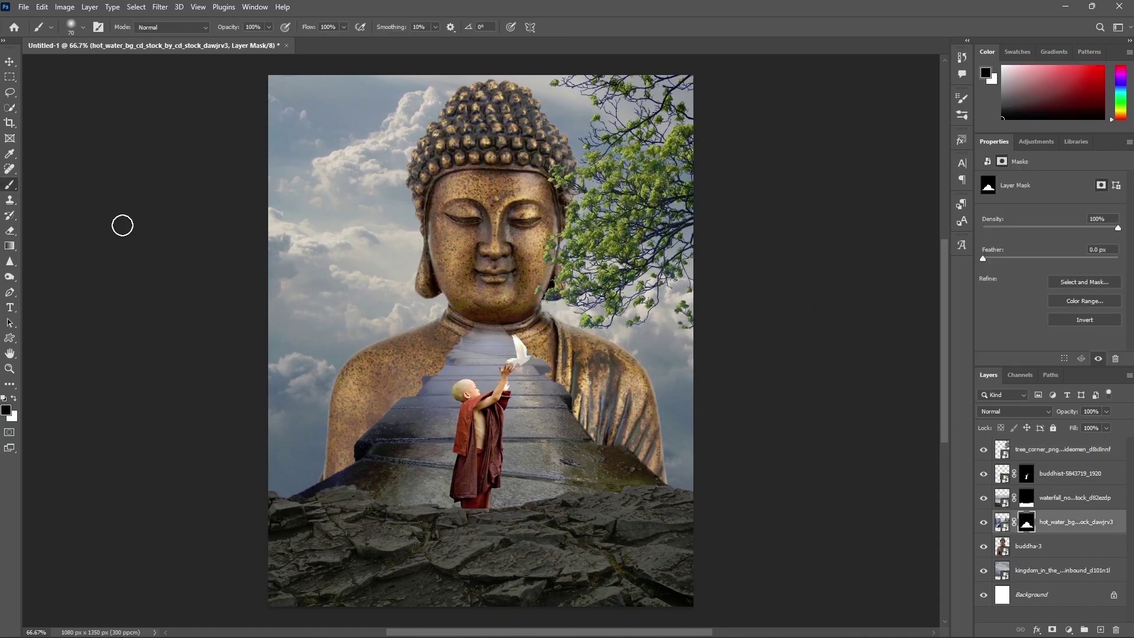
- Add a mask to buddha-3 and paint black with a large soft brush over shoulders and chest
click(1028, 546)
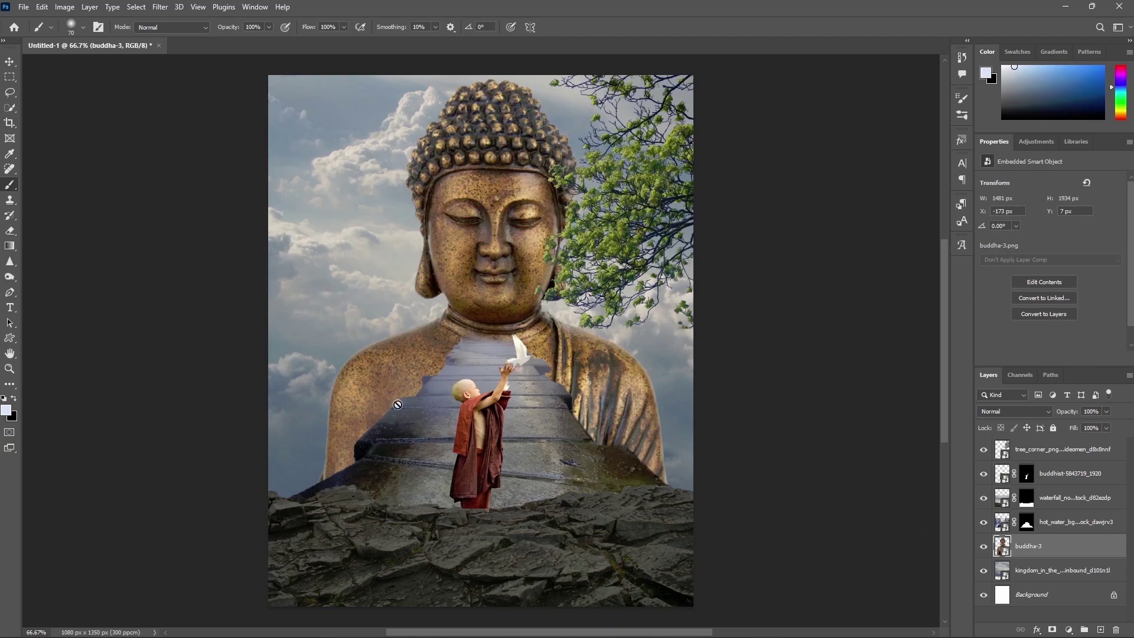
click(15, 398)
click(1054, 629)
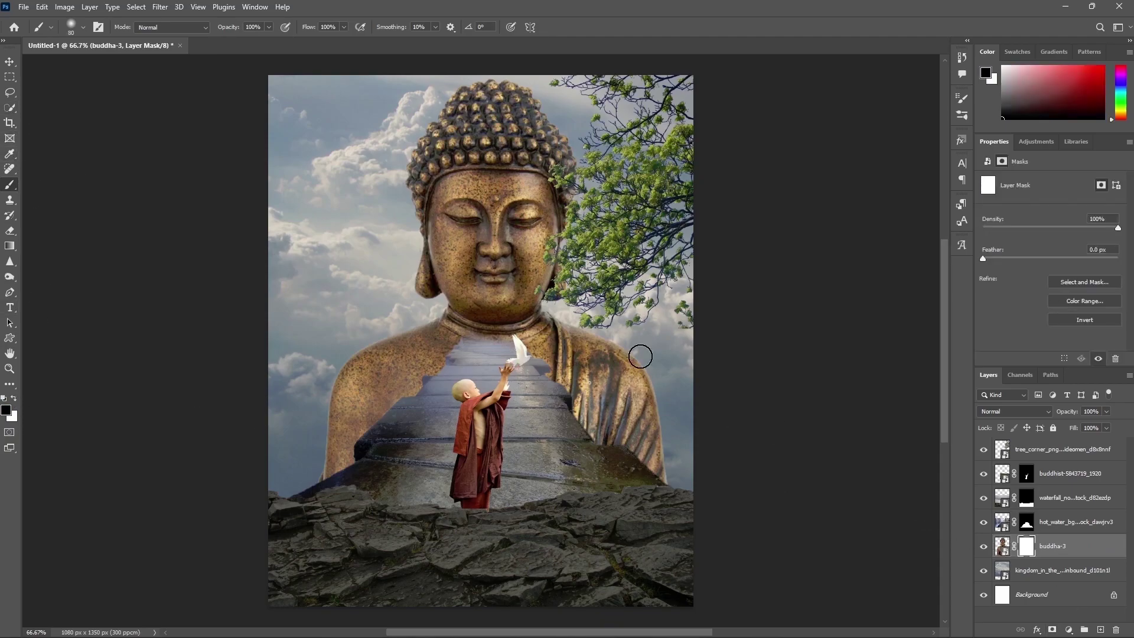
key(bracketright)
key(bracketright)
key(bracketright)
drag(663, 375, 679, 473)
mouse_move(316, 455)
mouse_down()
mouse_move(389, 401)
mouse_move(607, 405)
mouse_move(577, 355)
mouse_up()
key(bracketright)
key(bracketleft)
key(bracketleft)
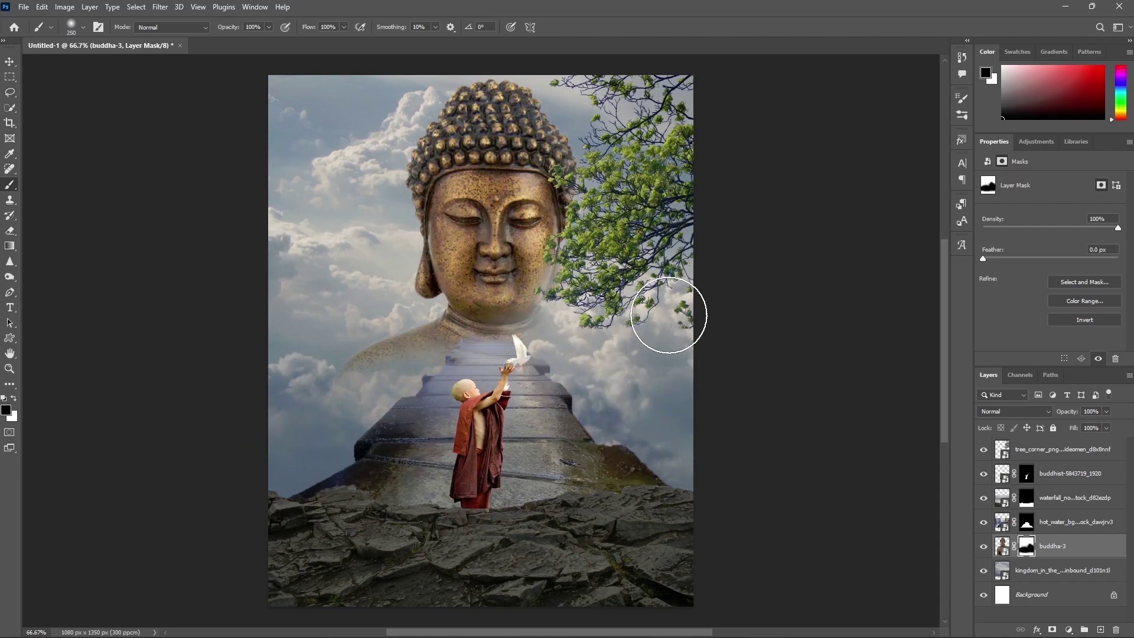
- Start repositioning the cloud background layer with Free Transform
click(1002, 570)
key(ctrl+t)
mouse_move(806, 288)
mouse_down()
mouse_move(694, 315)
mouse_move(696, 303)
mouse_up()
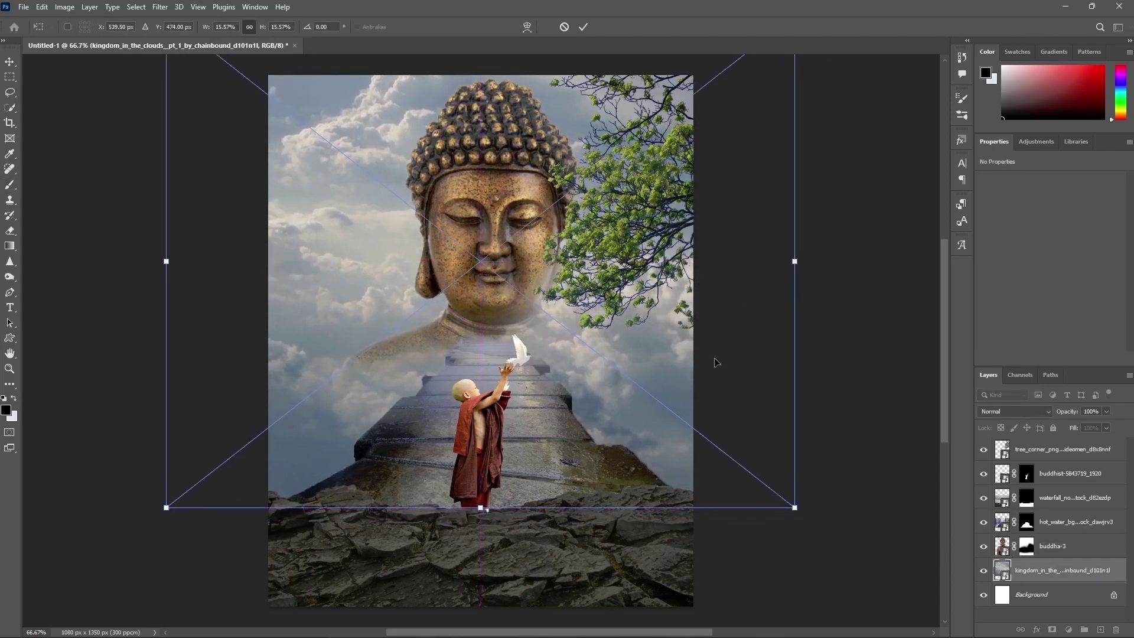
- Shift the cloud background right and down, then review the layer masks before returning to the Buddha's
drag(737, 378, 733, 386)
mouse_move(632, 354)
mouse_down()
mouse_move(733, 361)
mouse_move(728, 381)
mouse_move(676, 352)
mouse_up()
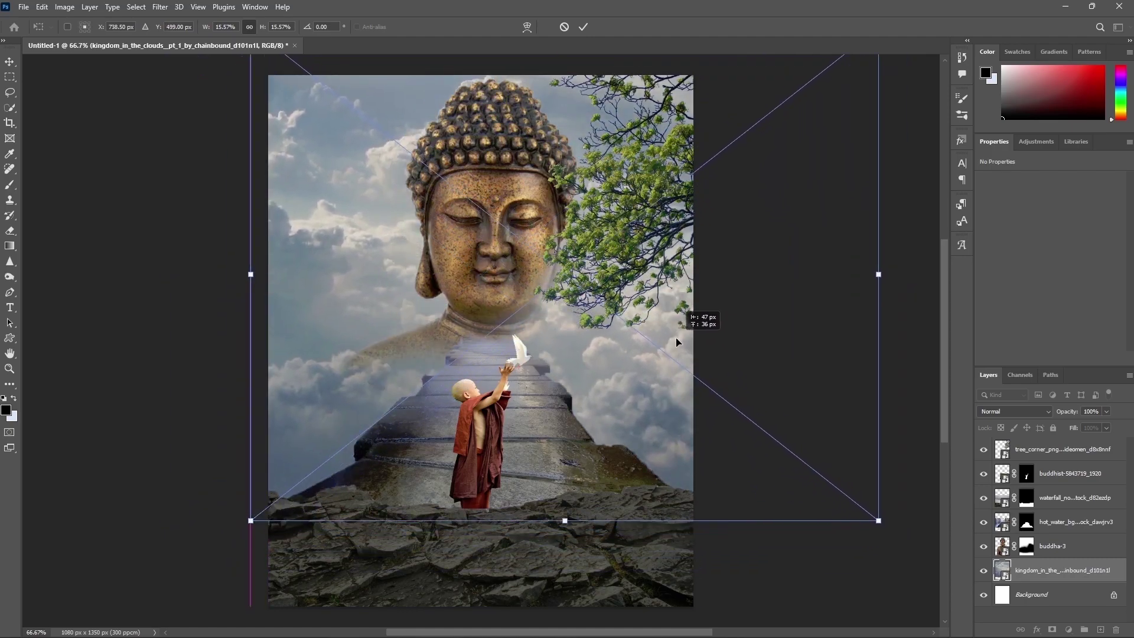
key(Return)
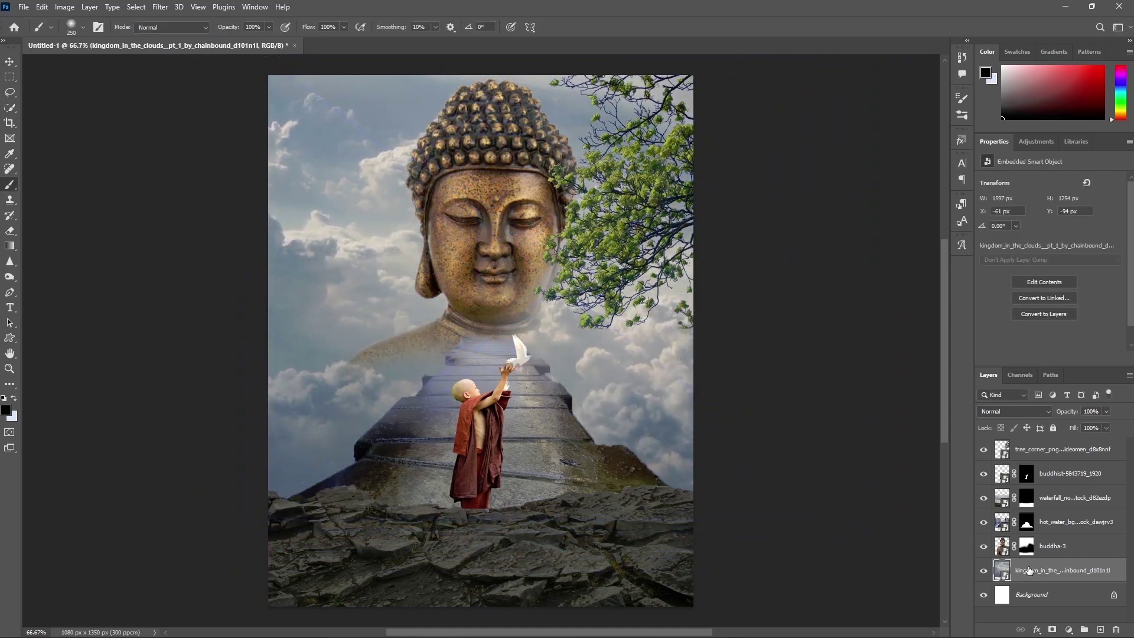
click(1026, 545)
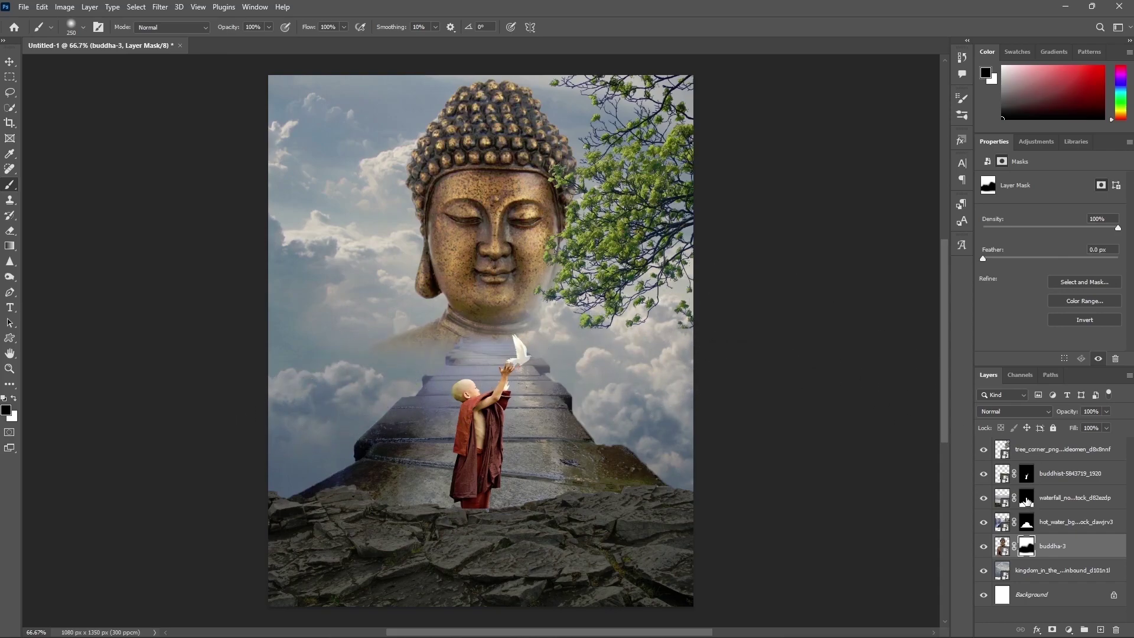
click(1026, 499)
click(1027, 522)
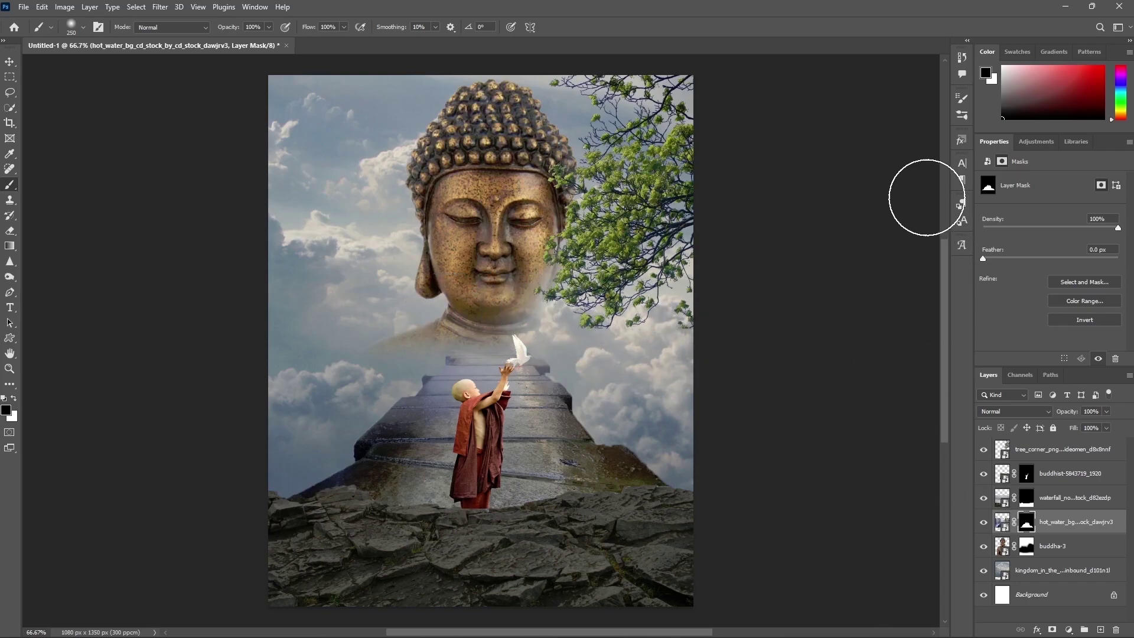
click(1033, 550)
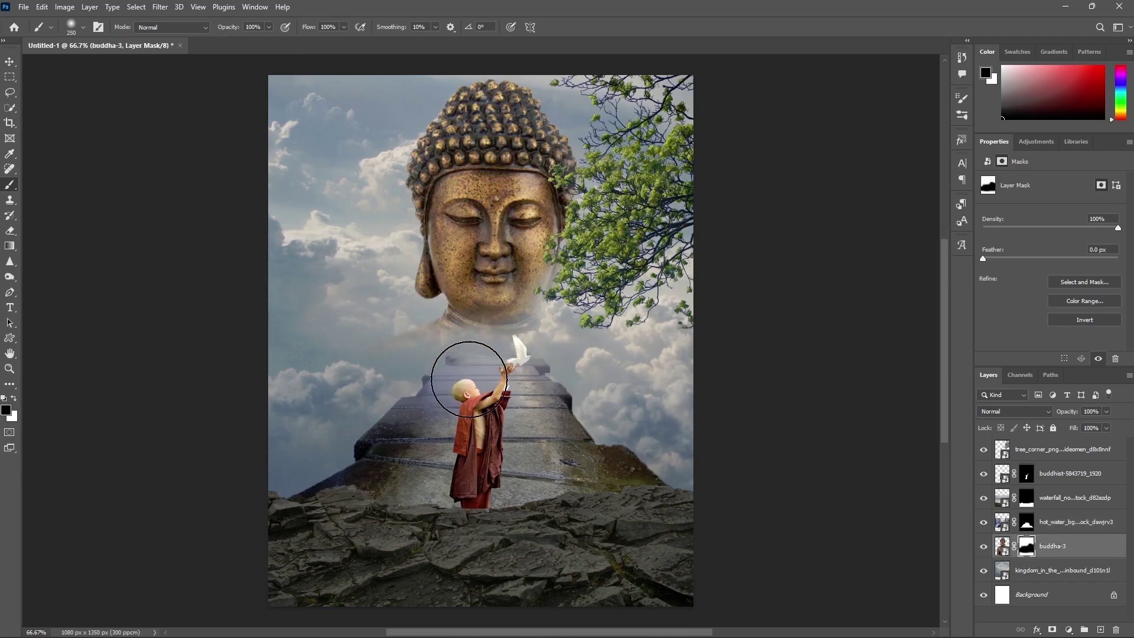
- Paint the Buddha mask around the neck and dove to soften it into hazy clouds
mouse_move(526, 335)
mouse_down()
mouse_move(393, 322)
mouse_move(539, 322)
mouse_up()
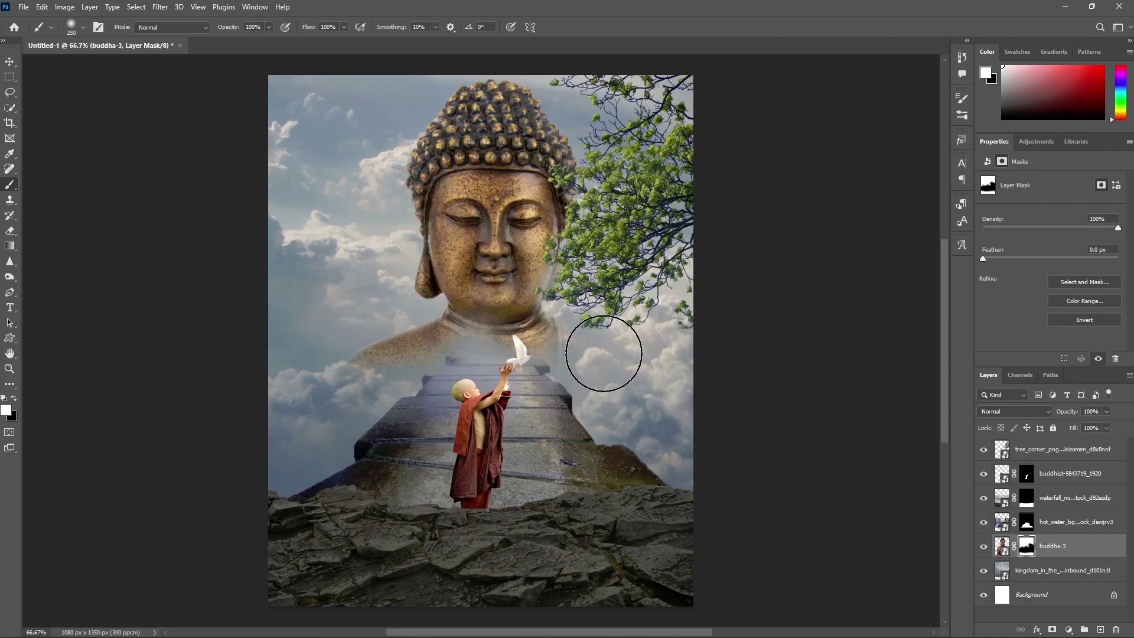
mouse_move(617, 350)
mouse_down()
mouse_move(468, 341)
mouse_move(552, 354)
mouse_move(497, 366)
mouse_up()
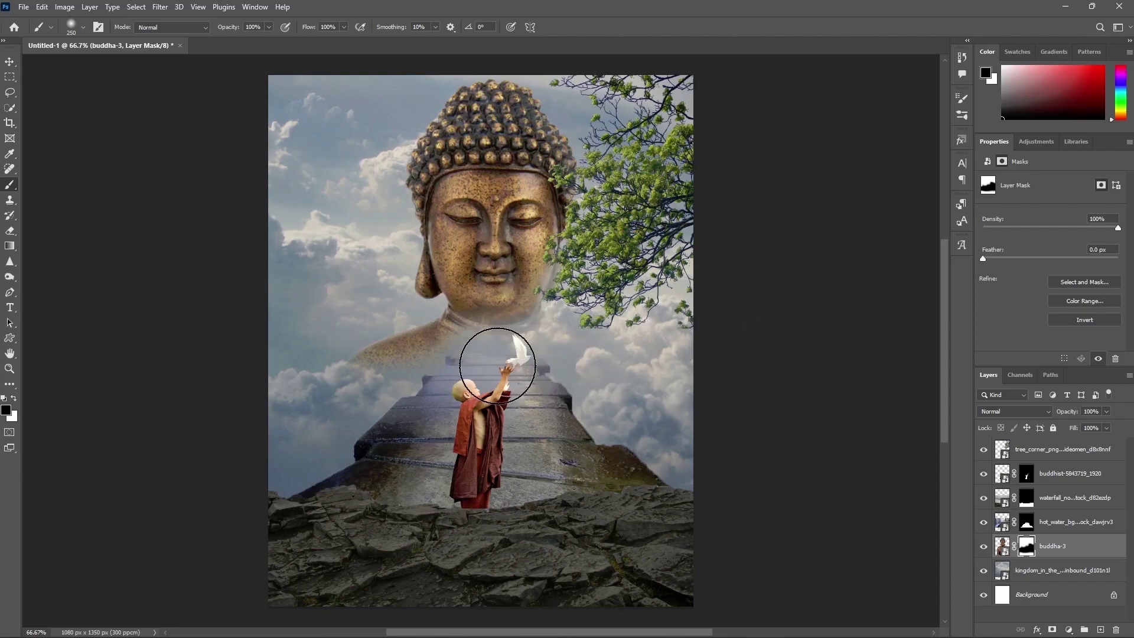
drag(437, 384, 583, 341)
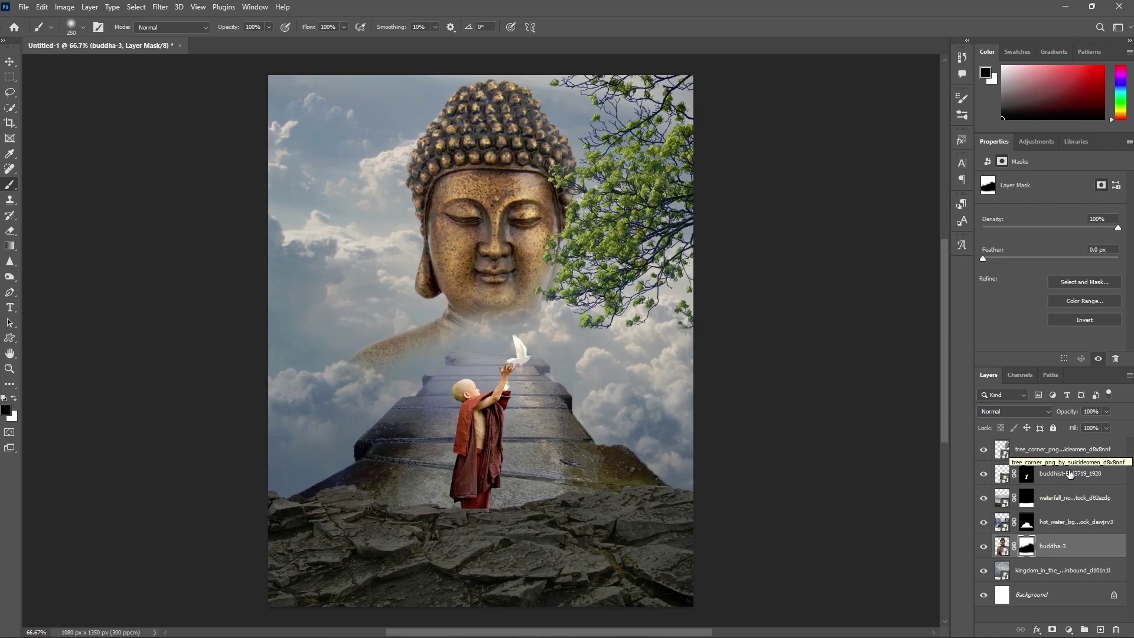
click(1062, 451)
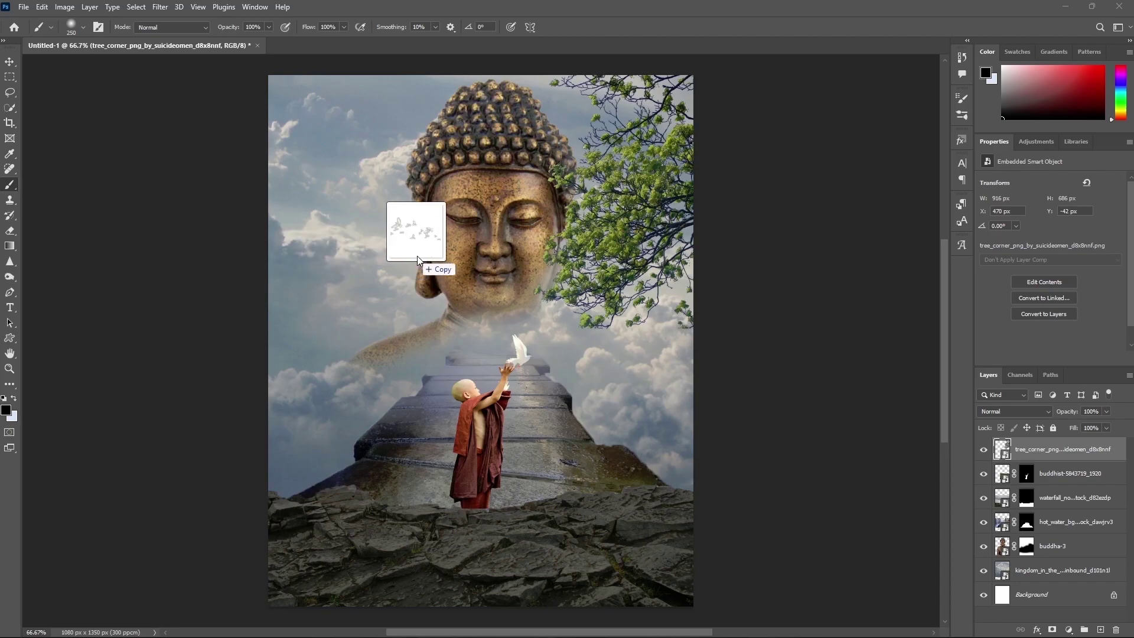
- Place the birds image flipped horizontally, shrunk and moved onto the Buddha's head
drag(417, 256, 417, 256)
right_click(604, 329)
click(626, 543)
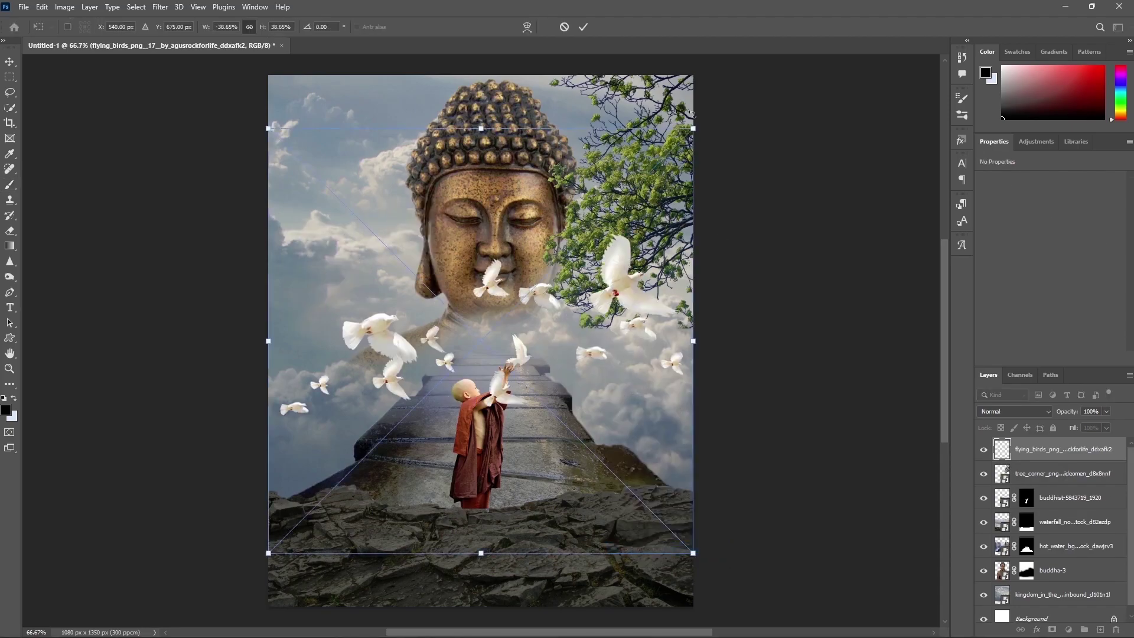
drag(692, 128, 465, 356)
mouse_move(393, 459)
mouse_down()
mouse_move(547, 133)
mouse_move(557, 173)
mouse_up()
- Commit the birds with a layer mask, then place flying_birds_18 doves shrunk toward the face
key(Return)
click(1052, 629)
key(b)
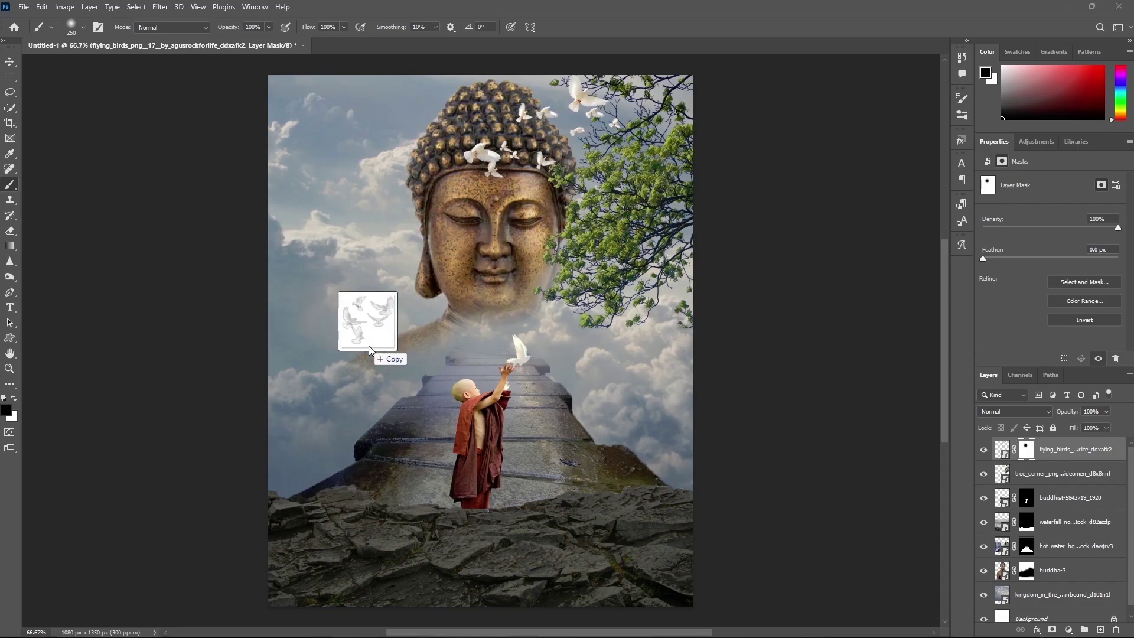
drag(368, 317, 372, 322)
drag(482, 129, 496, 232)
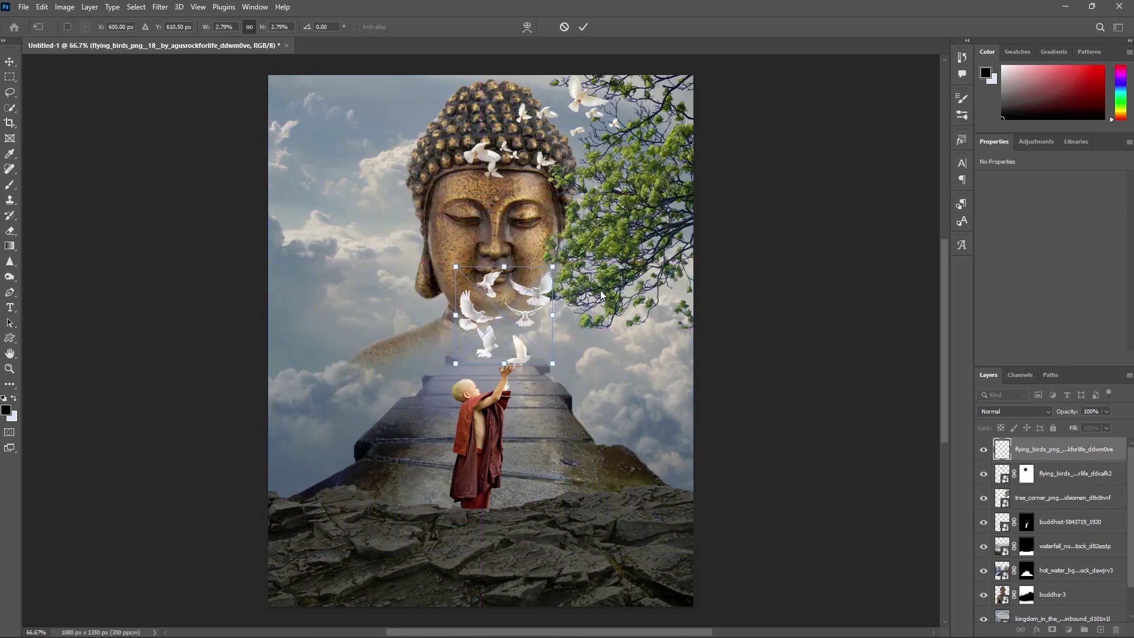
- Commit the doves, mask them, and paint out the dove covering the Buddha's mouth with a 45 px brush
key(Return)
click(1051, 629)
key(b)
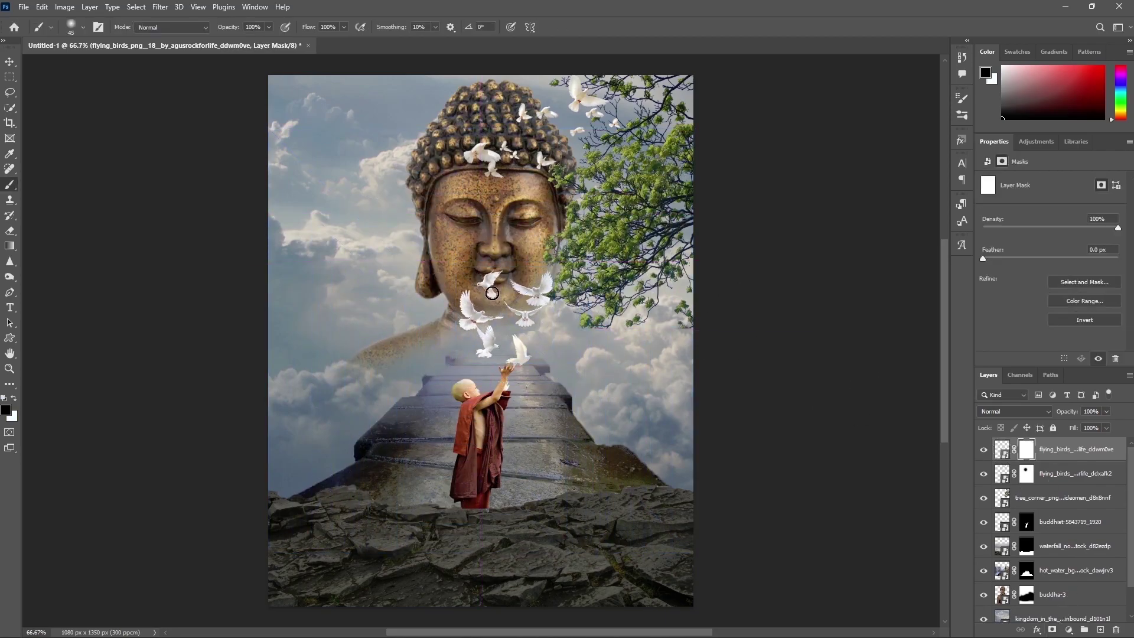
drag(490, 274, 482, 299)
- Enlarge the dove group slightly and move it right and down below the face
click(1002, 449)
key(ctrl+t)
drag(502, 267, 506, 274)
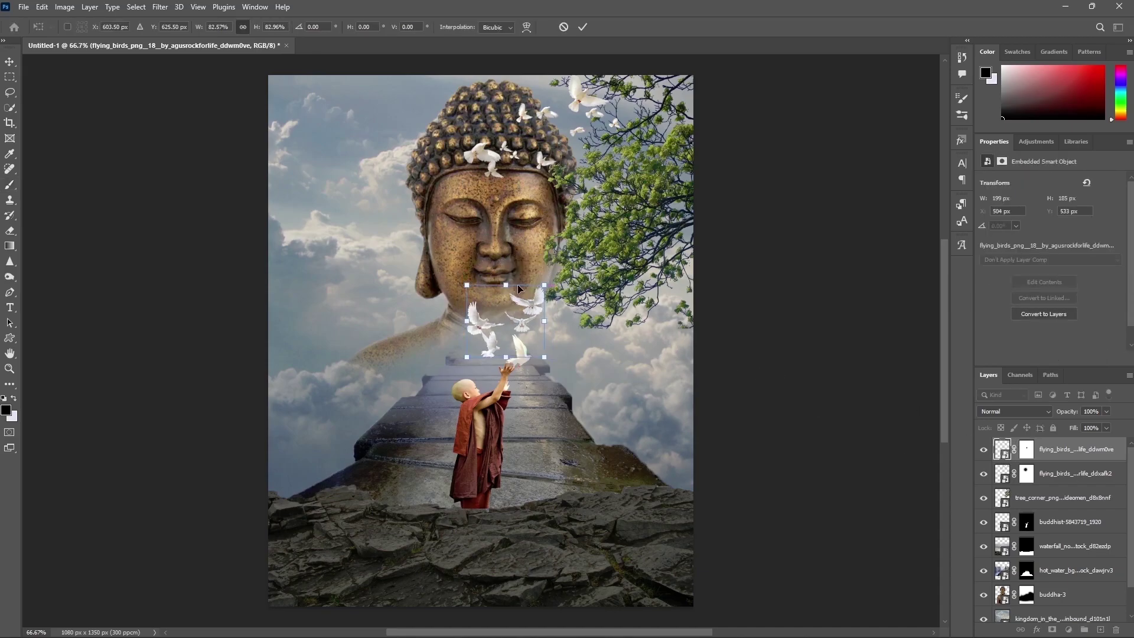
drag(524, 331, 533, 334)
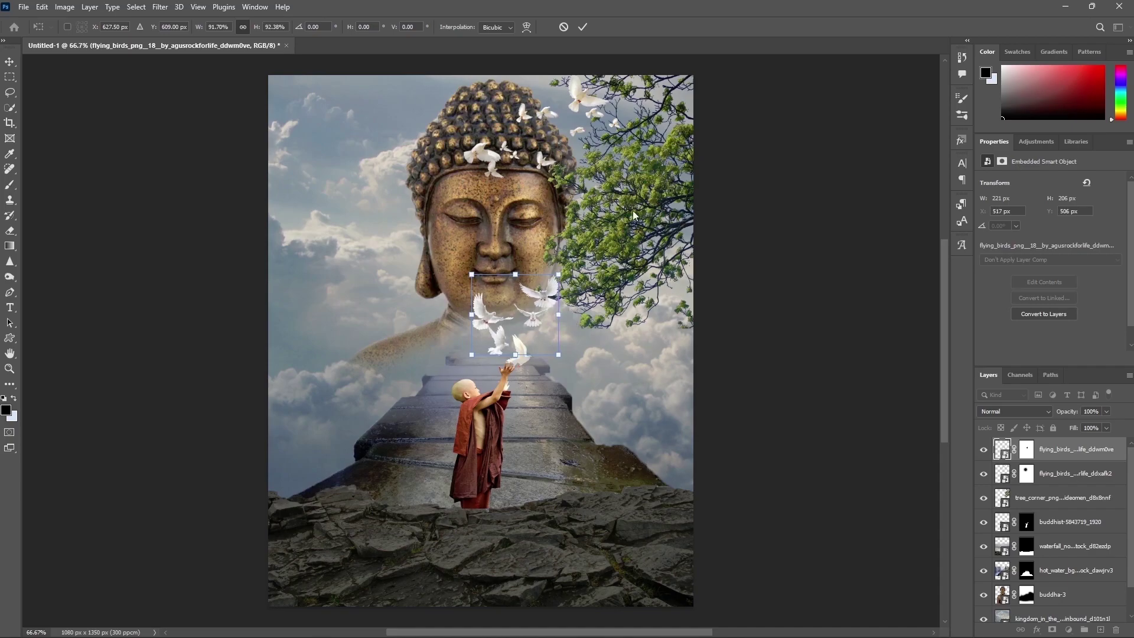
click(583, 28)
key(b)
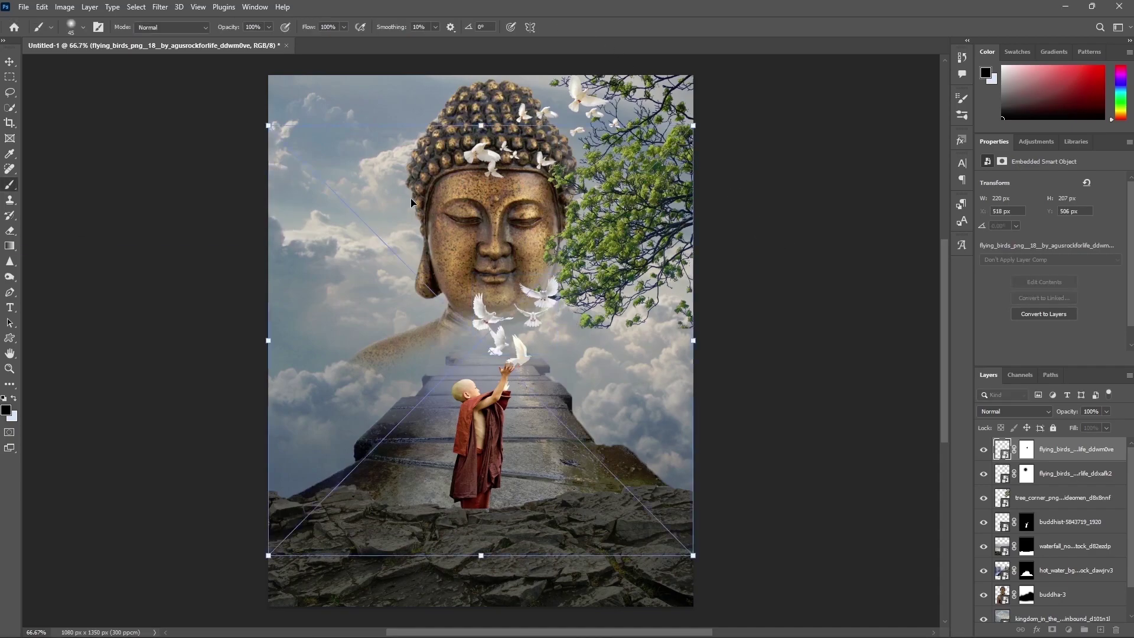
- Place the birds_two image small in the upper-left sky as dark flying birds
mouse_move(268, 392)
mouse_down()
mouse_move(406, 418)
mouse_move(448, 453)
mouse_up()
drag(515, 497, 368, 161)
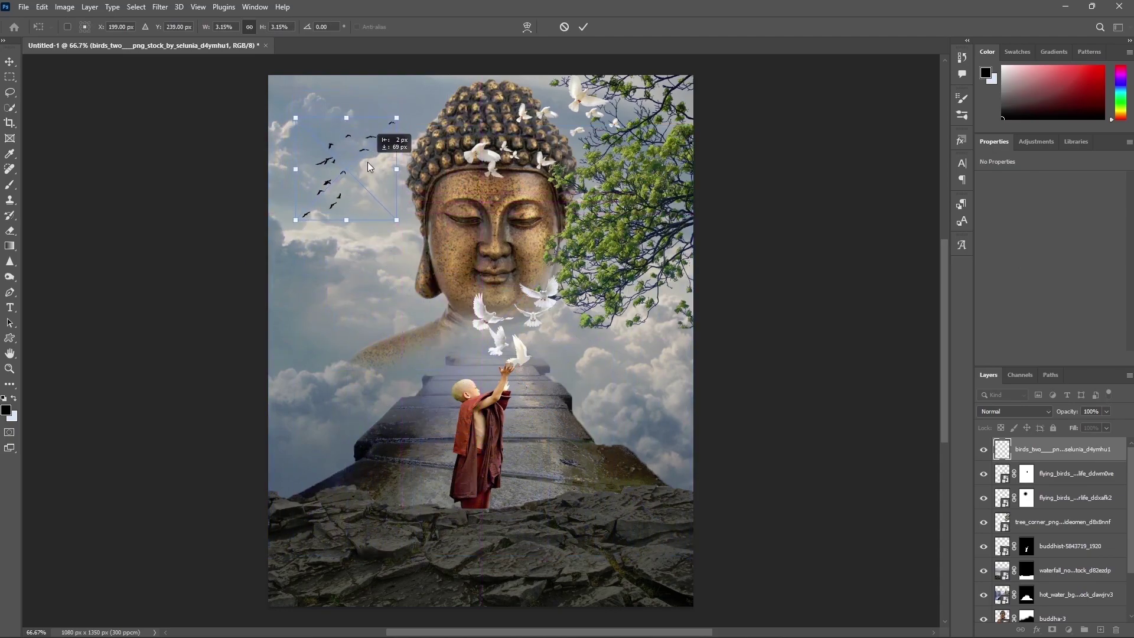
key(Return)
key(b)
click(1078, 477)
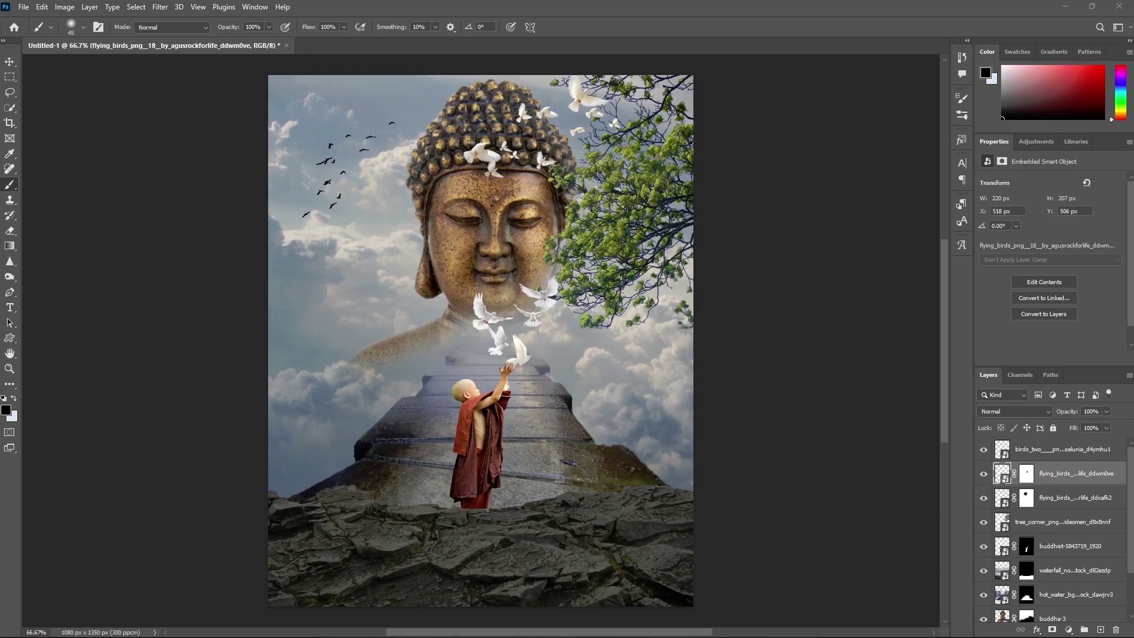
- Place a lens flare blended as Screen, rotated and moved into the upper-left sky
drag(3, 363, 397, 279)
click(1008, 407)
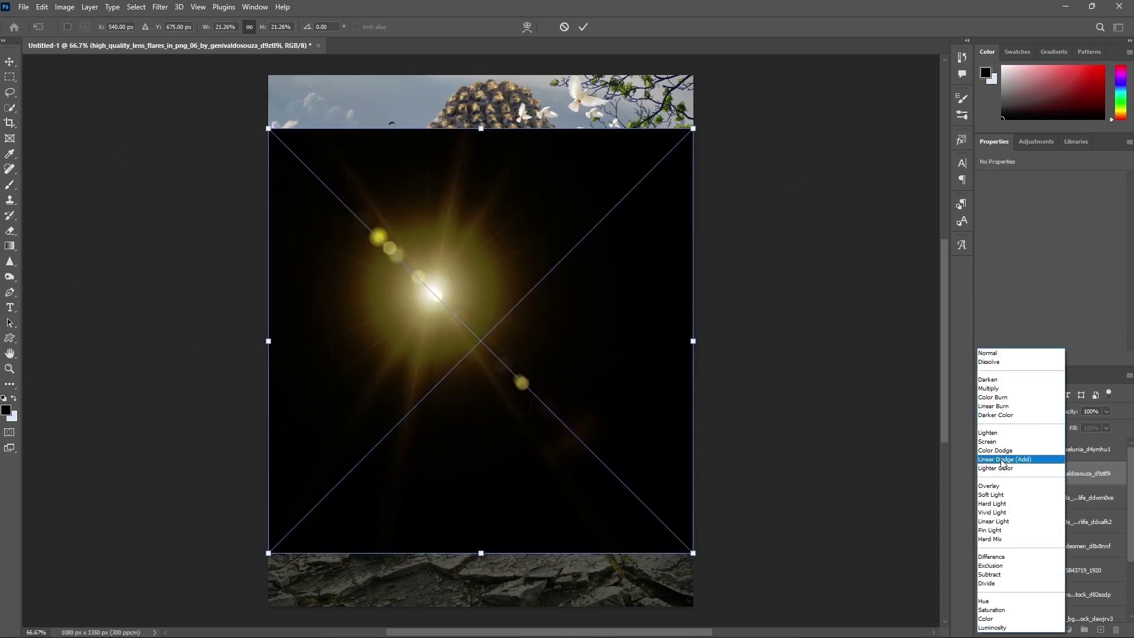
click(1013, 458)
mouse_move(599, 391)
mouse_down()
mouse_move(539, 291)
mouse_move(508, 263)
mouse_move(521, 293)
mouse_up()
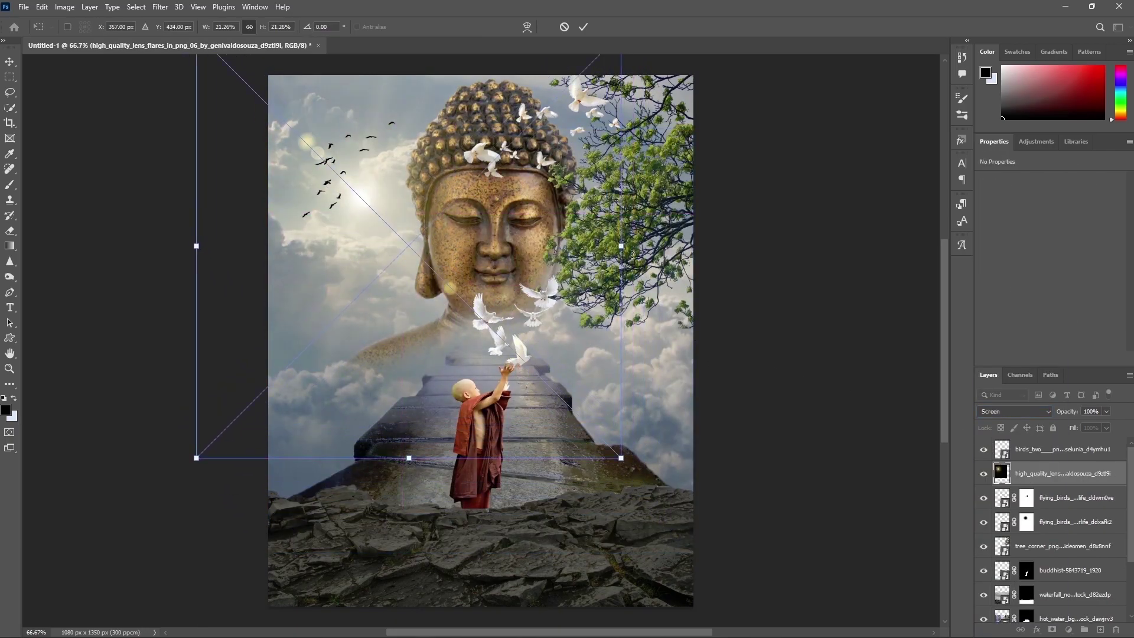
mouse_move(643, 255)
mouse_down()
mouse_move(505, 215)
mouse_move(502, 233)
mouse_up()
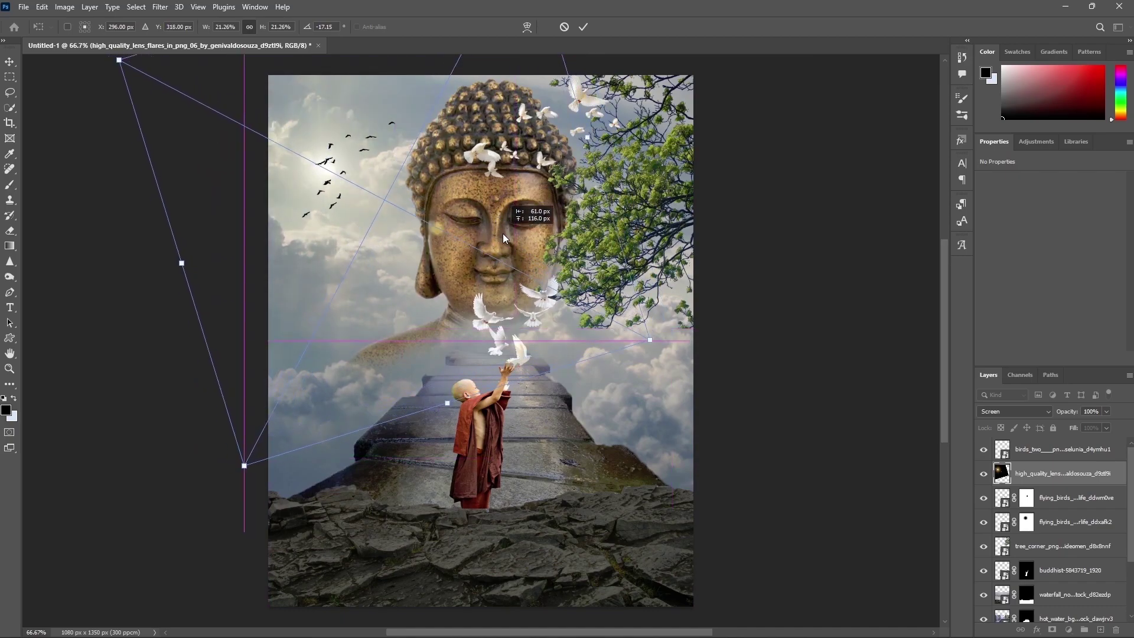
click(582, 27)
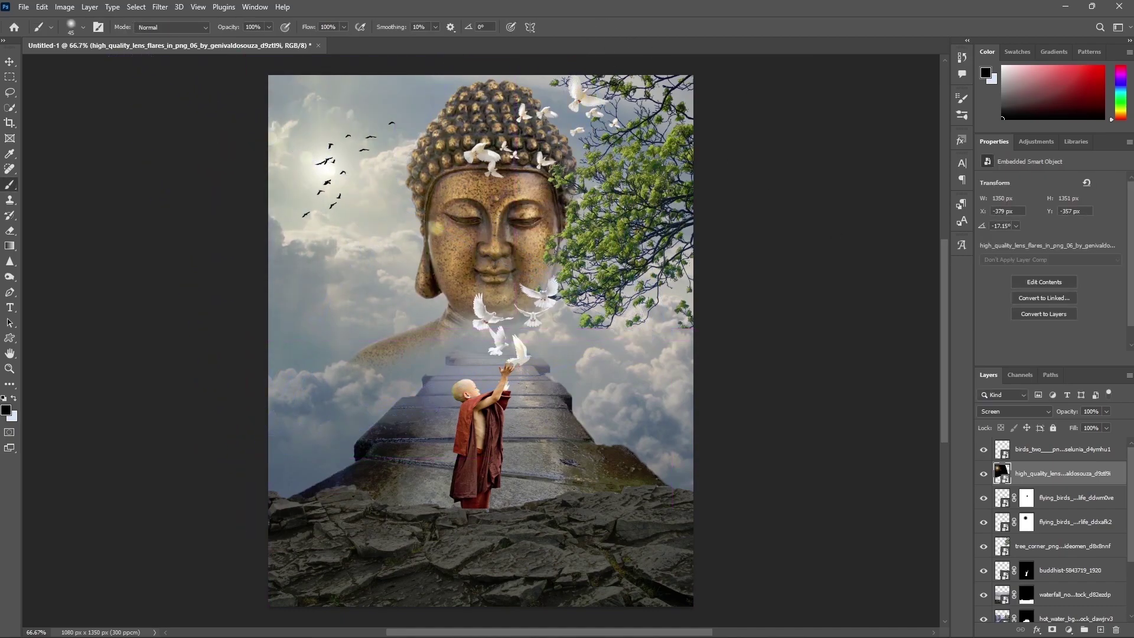
- Add a second Screen-blended lens flare over the upper-left sun
drag(36, 307, 614, 303)
click(1013, 411)
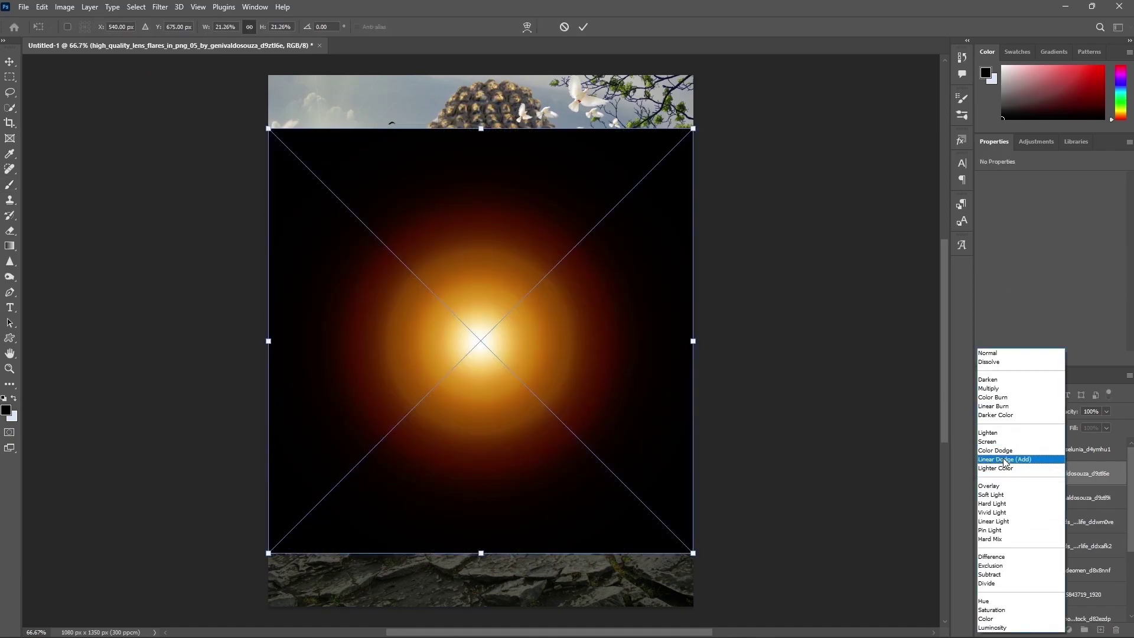
click(1004, 460)
drag(608, 382, 458, 200)
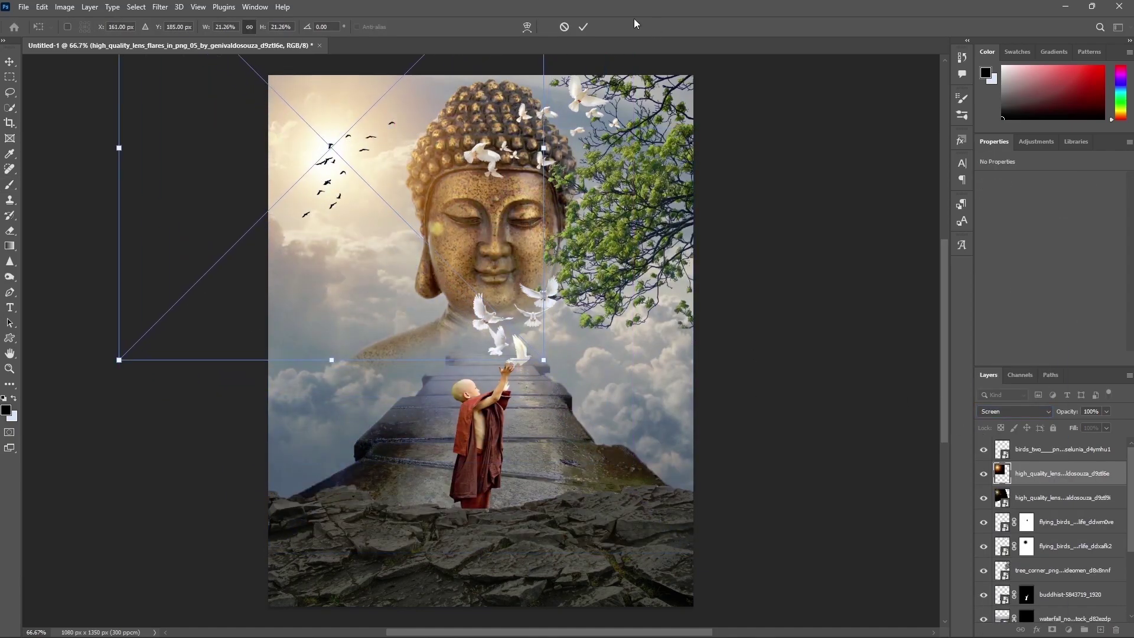
click(582, 27)
key(b)
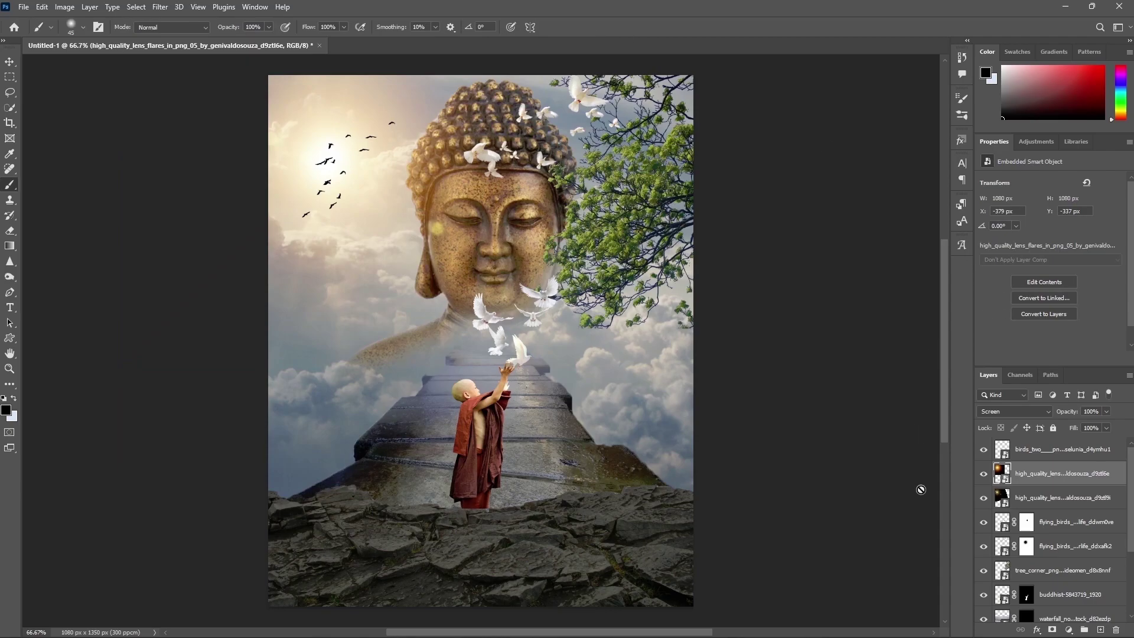
scroll(1060, 525, down, 1)
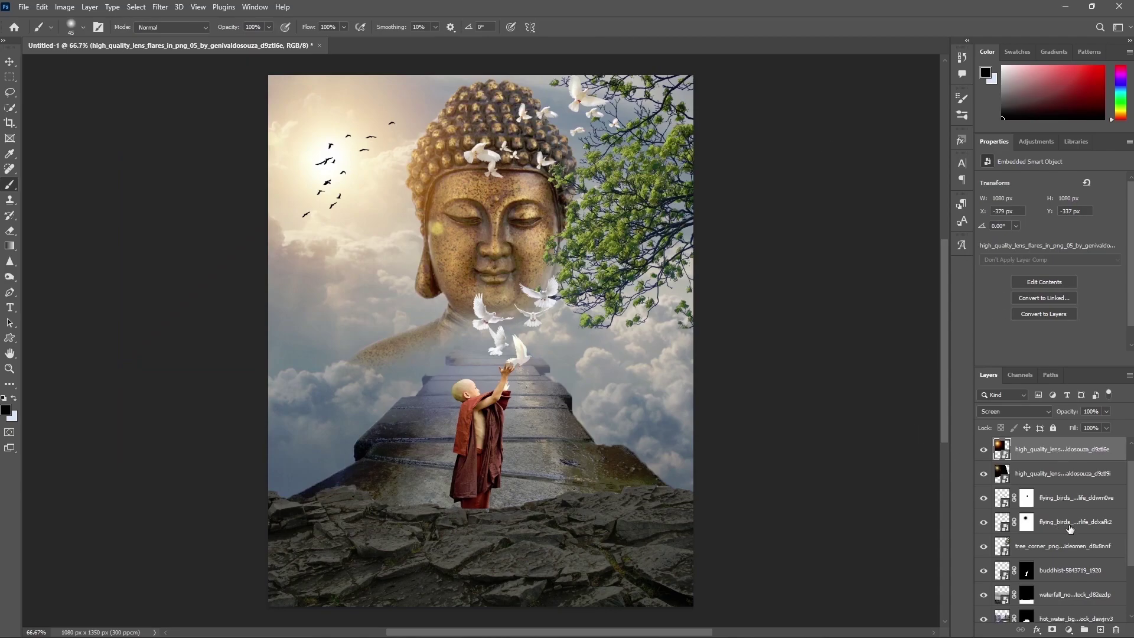
- Scale both dove layers and the buddhist monk layer to about 88% and nudge them left
click(1071, 503)
shift+click(1066, 525)
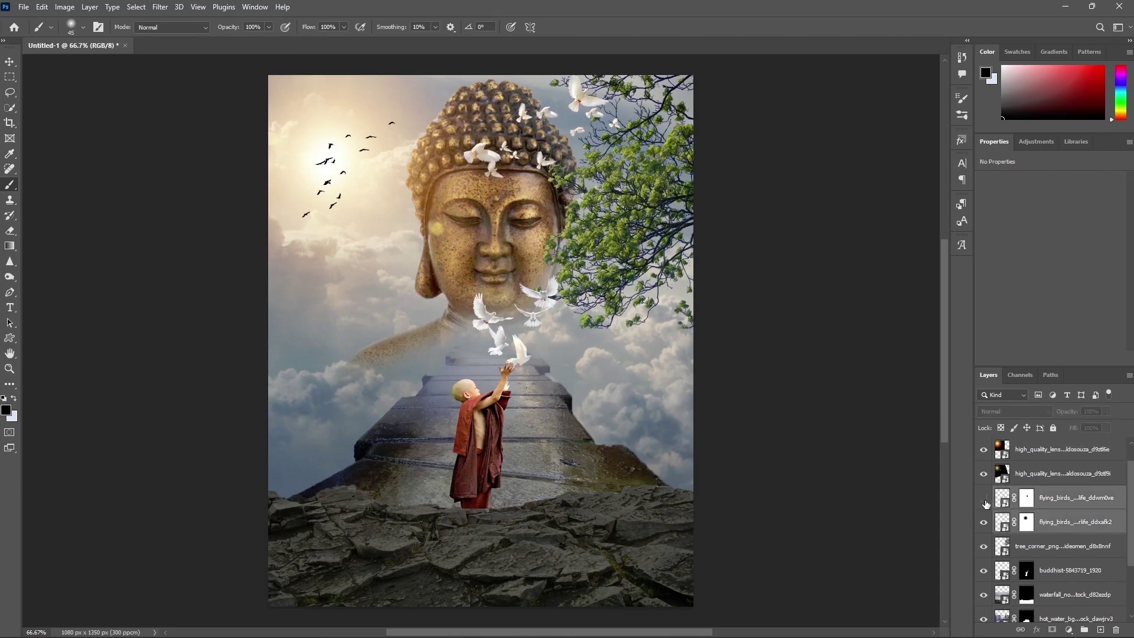
click(983, 522)
click(983, 522)
ctrl+click(1078, 576)
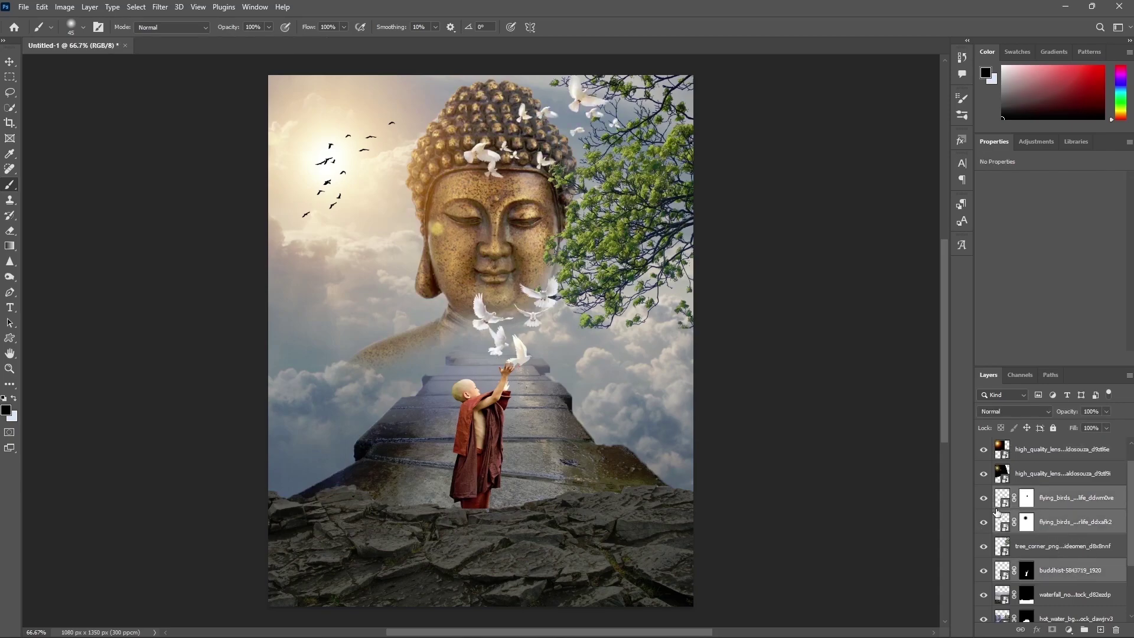
click(983, 522)
click(983, 522)
click(983, 522)
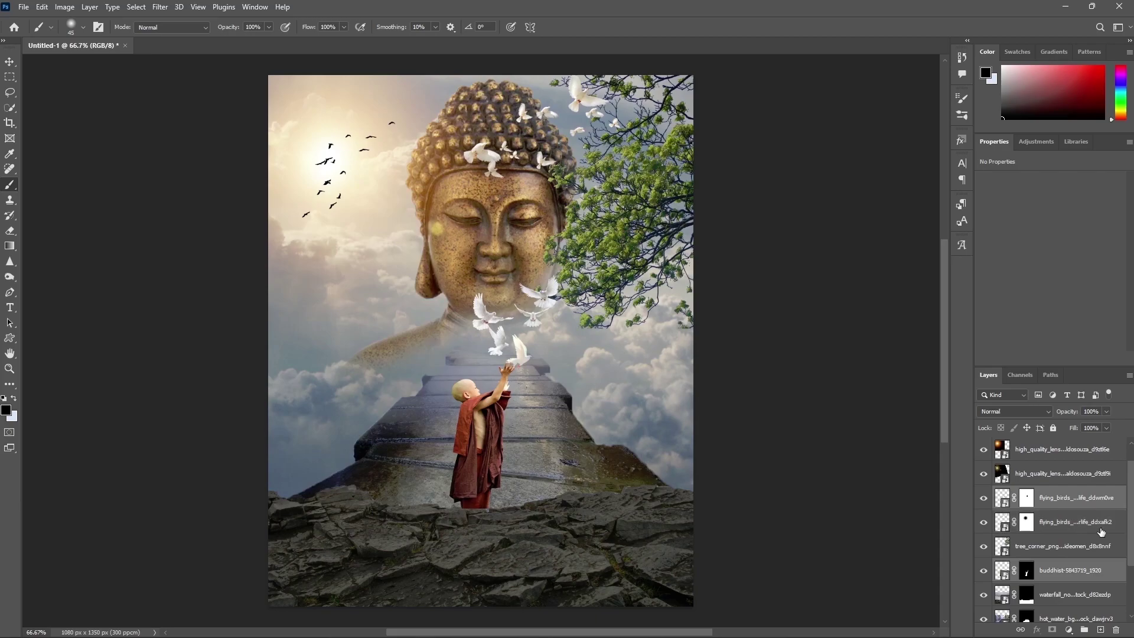
key(ctrl+t)
drag(537, 274, 533, 302)
drag(537, 383, 535, 383)
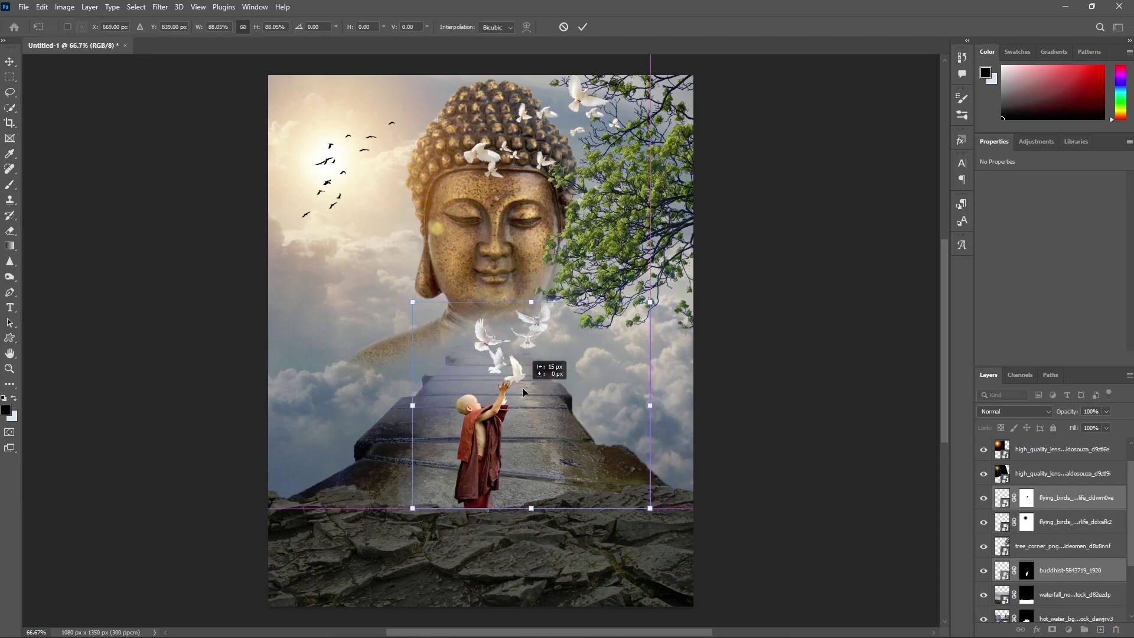
click(582, 26)
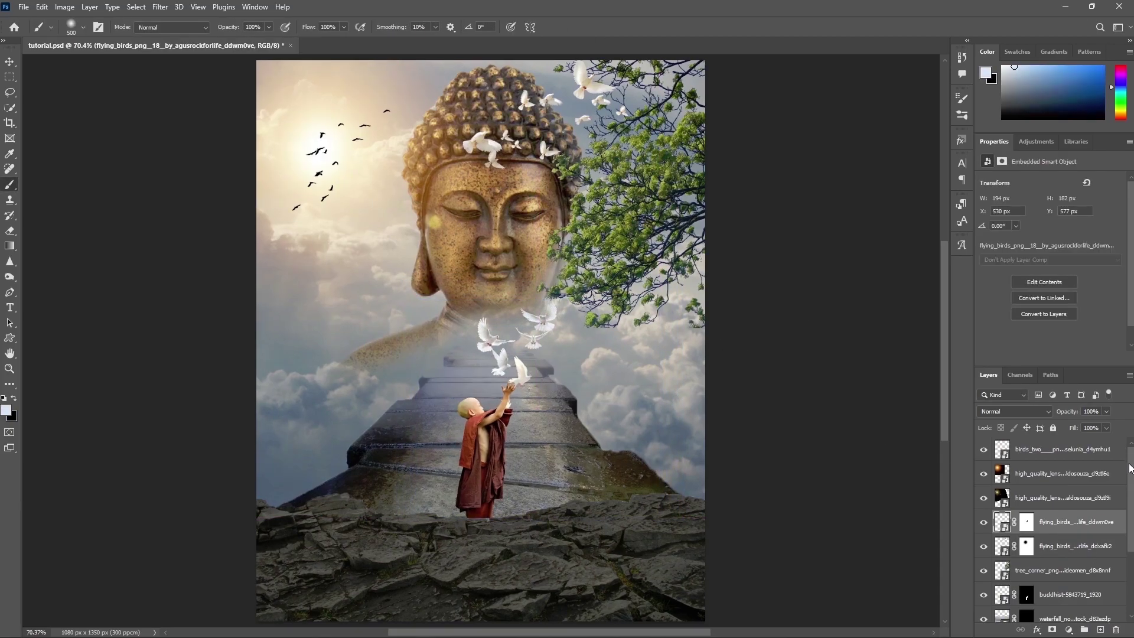
scroll(1100, 562, down, 3)
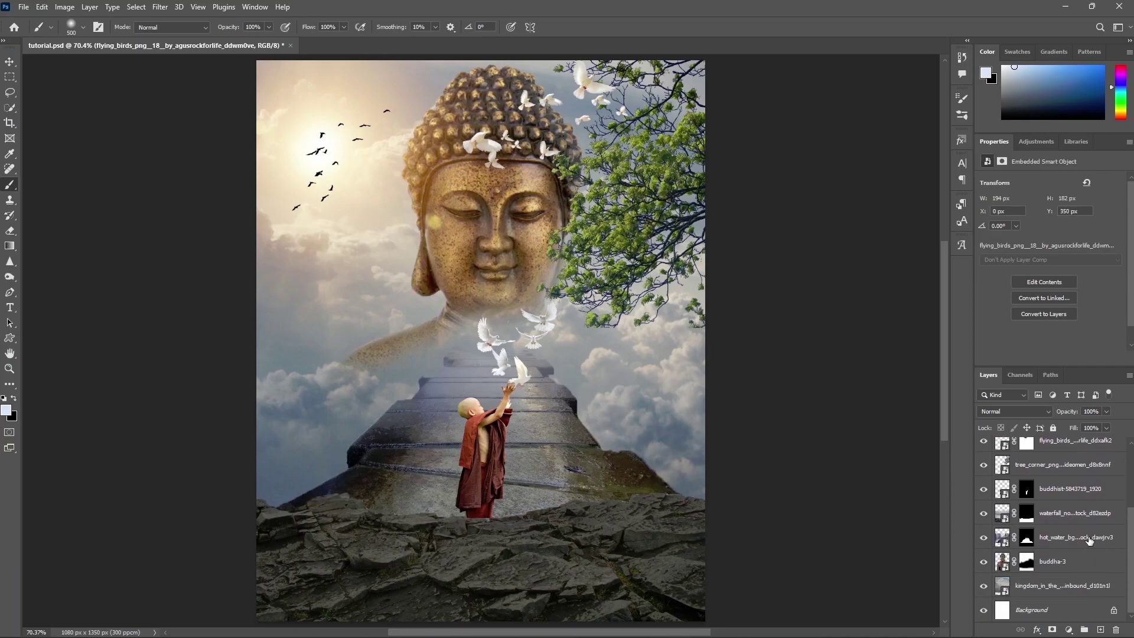
click(1090, 538)
- Paint a soft white glow beside the monk on a new Soft Light layer above hot_water
click(1099, 630)
click(406, 401)
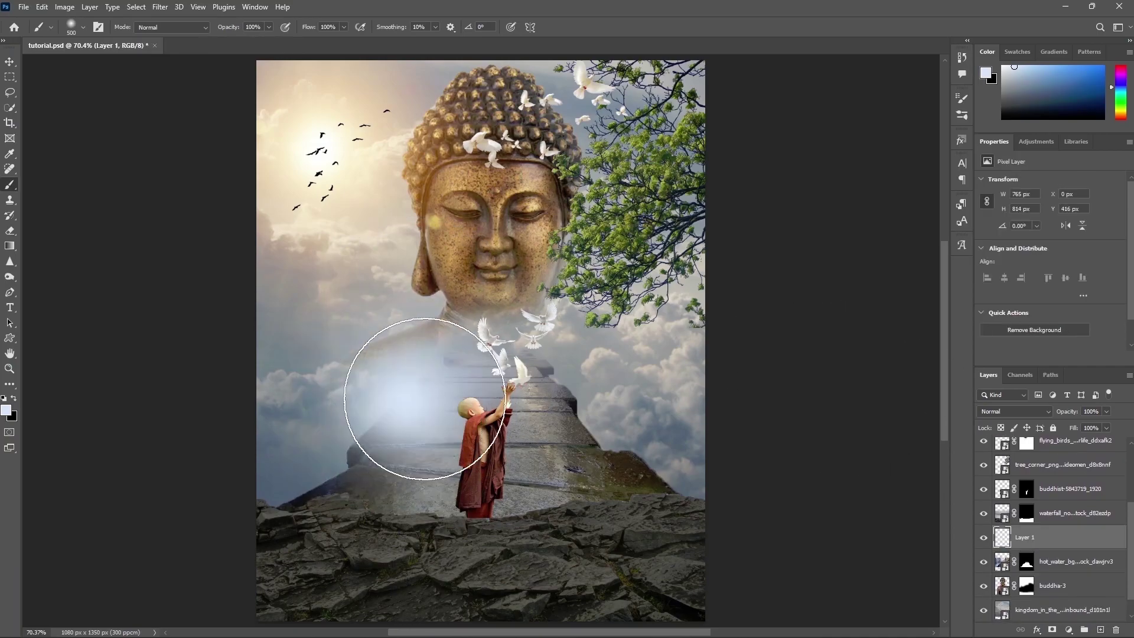
click(997, 411)
click(1011, 470)
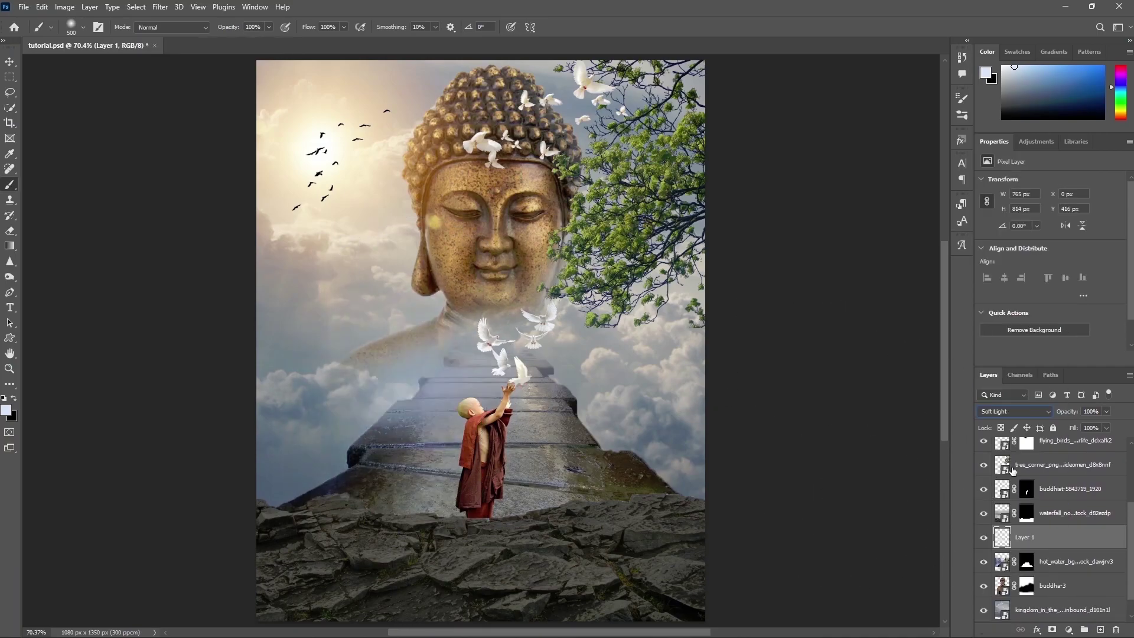
click(983, 538)
click(1055, 556)
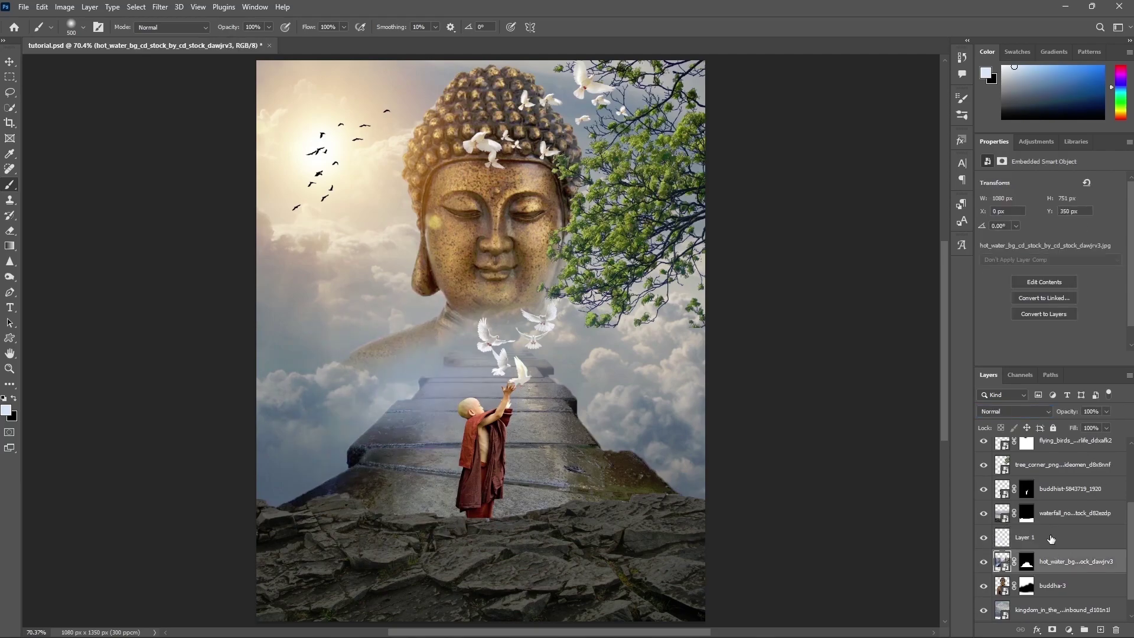
- Add an Exposure adjustment to the buddhist layer with exposure -0.49 and gamma 1.21
key(alt+bracketright)
key(alt+bracketright)
key(alt+bracketright)
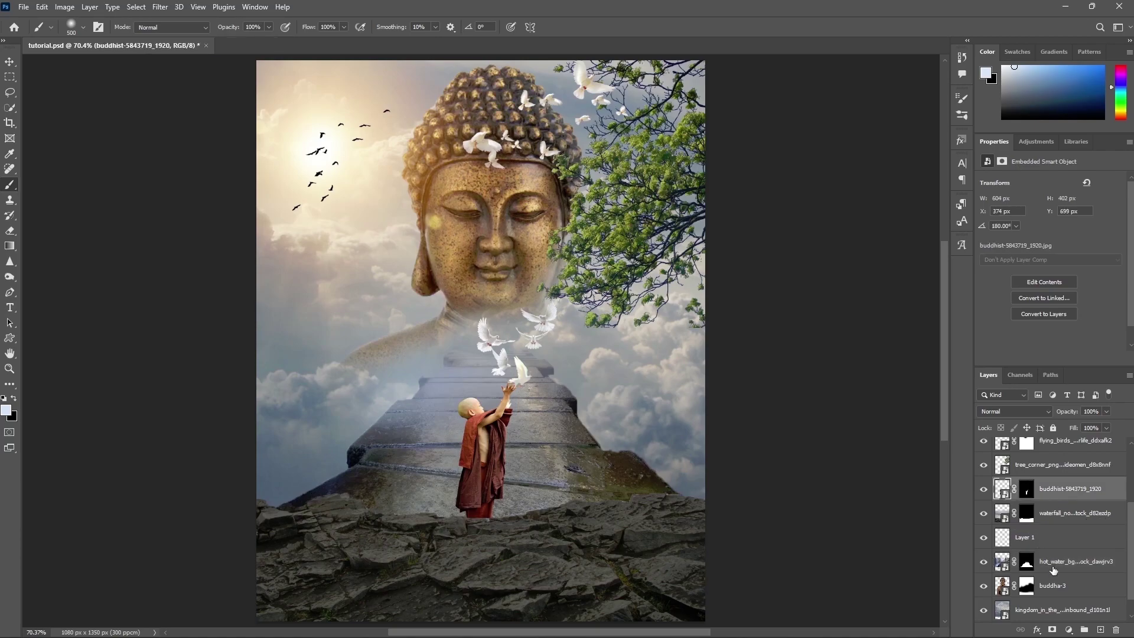
click(983, 489)
click(983, 489)
click(1069, 630)
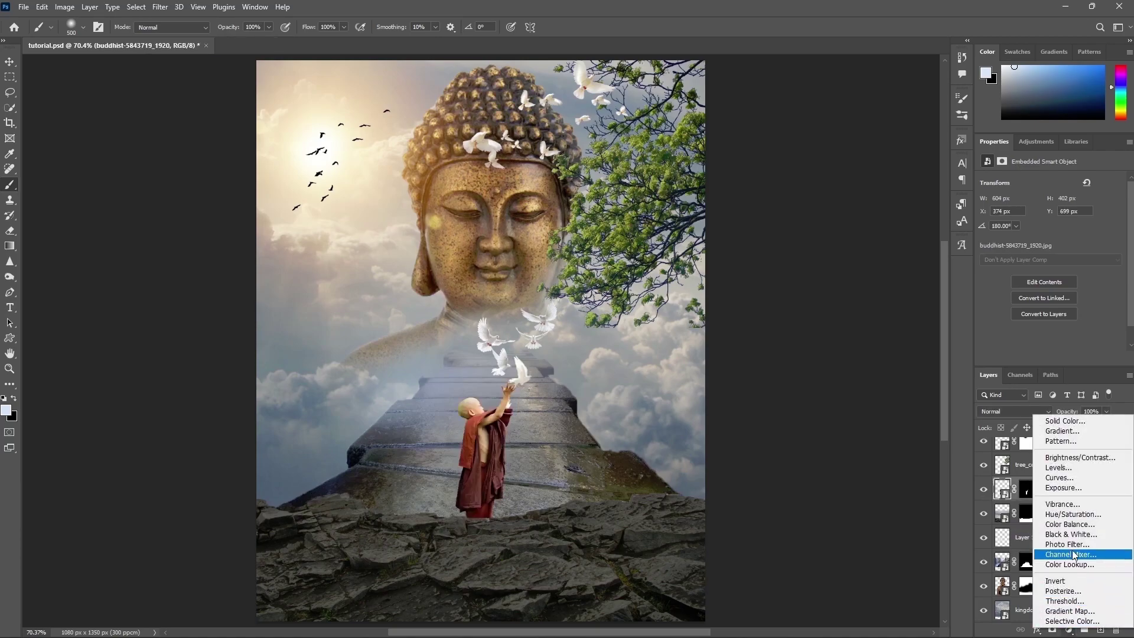
click(1063, 488)
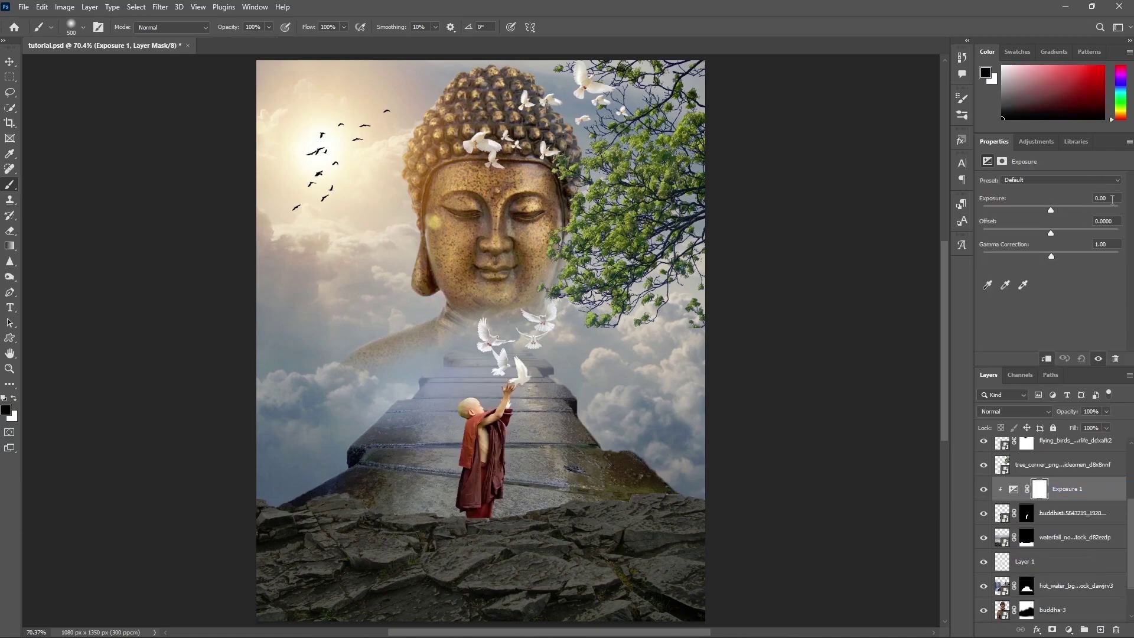
text(.49)
key(Tab)
key(Tab)
text(1.21)
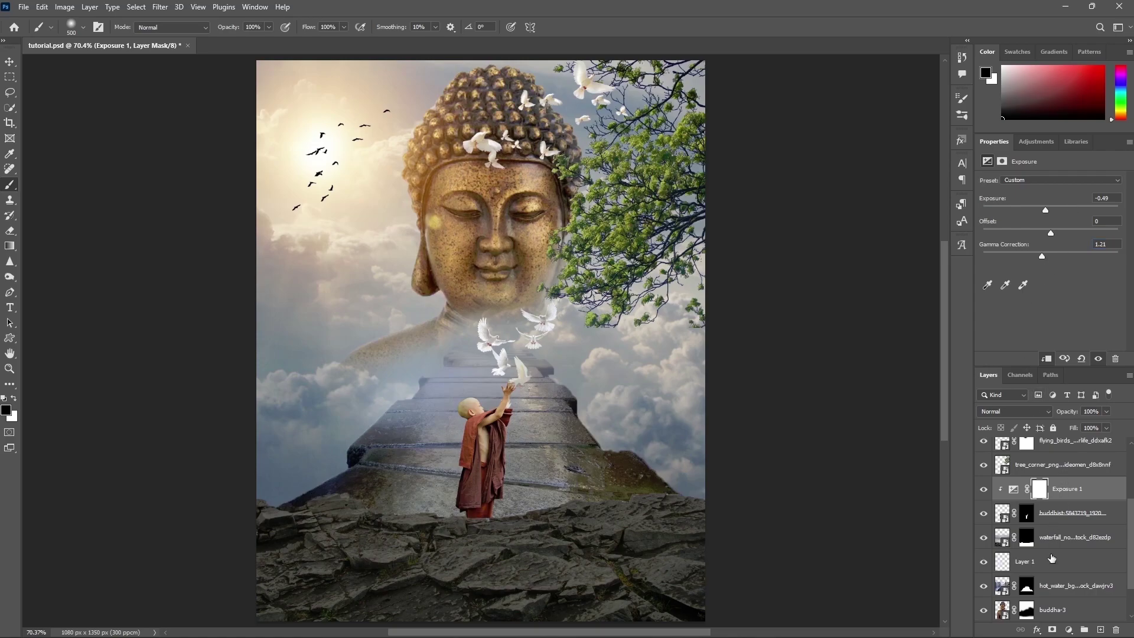
- Add a clipped Curves adjustment with its black point at input 0, output 13
click(1068, 629)
click(1054, 482)
click(1047, 359)
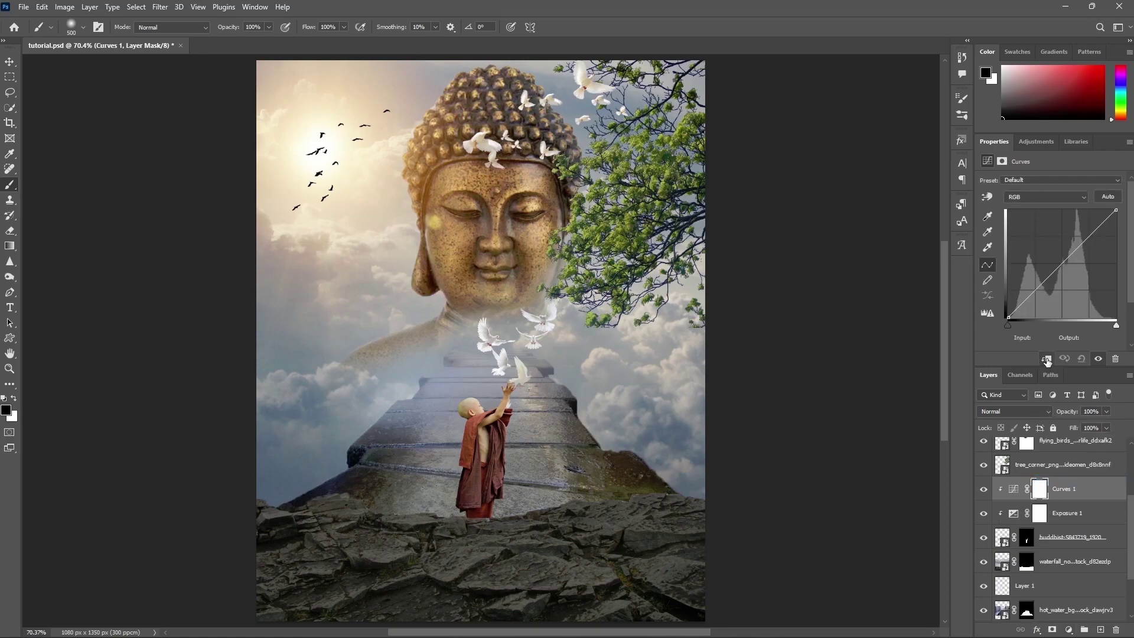
drag(1008, 325, 1016, 323)
text(0)
key(Tab)
text(13)
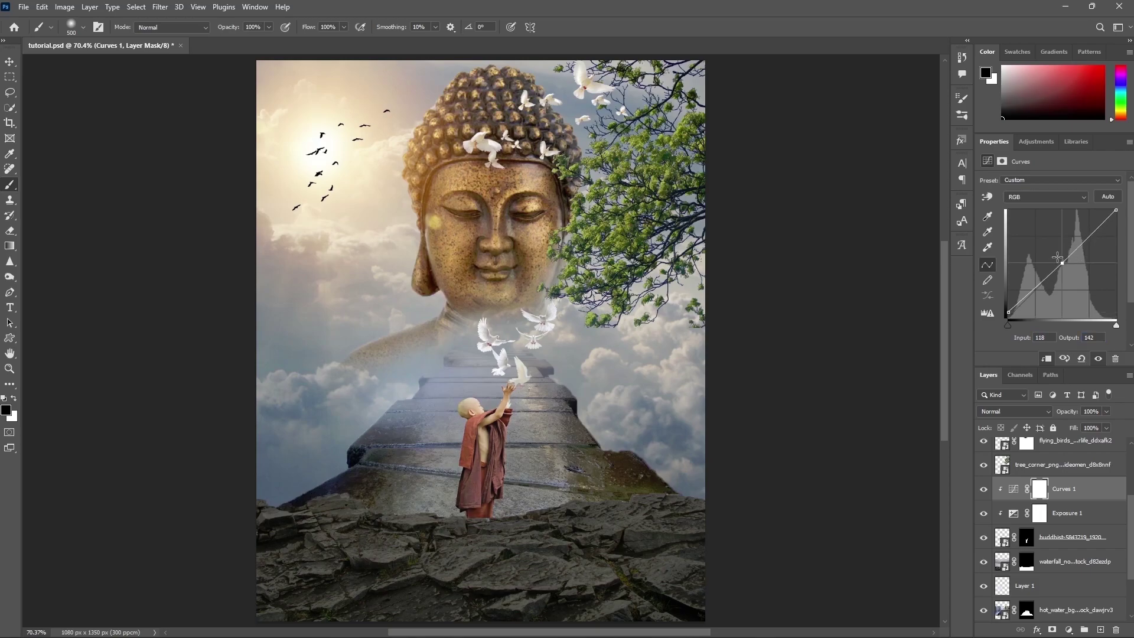
- Reshape the curve with a midpoint at 132/118 and the top point at 216/254
drag(1062, 263, 1063, 256)
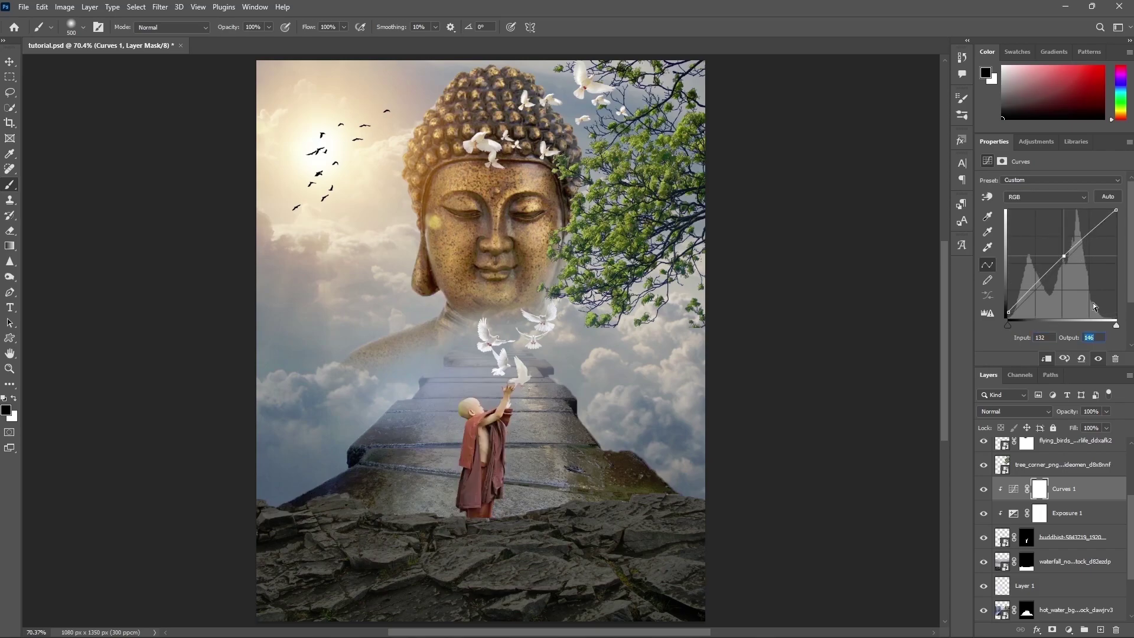
text(118)
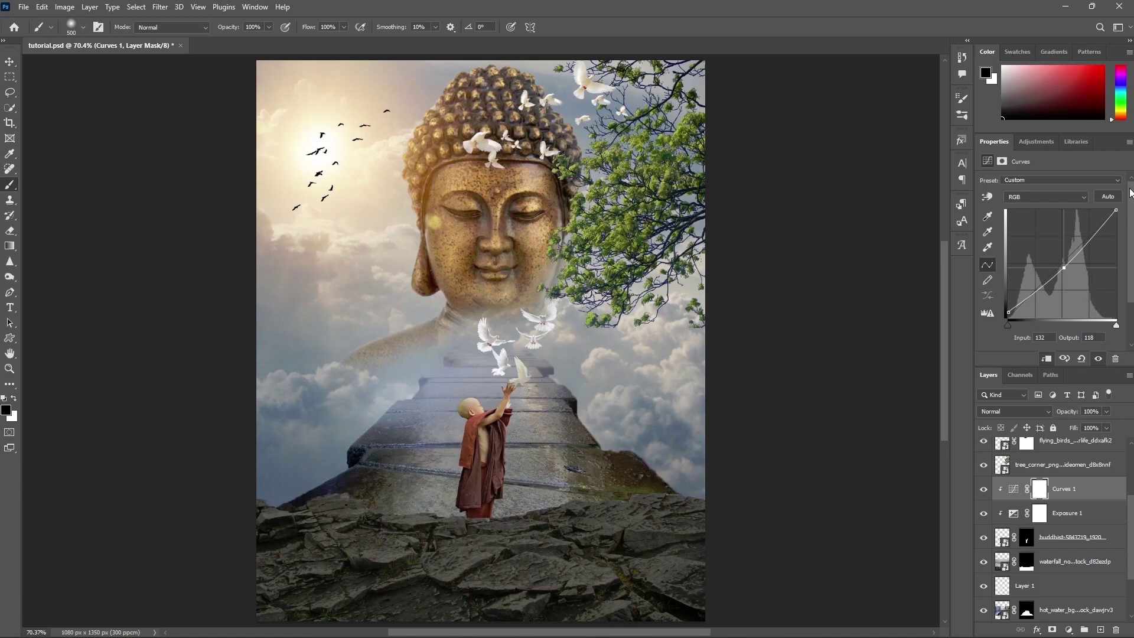
drag(1115, 210, 1116, 212)
double_click(1040, 337)
text(21)
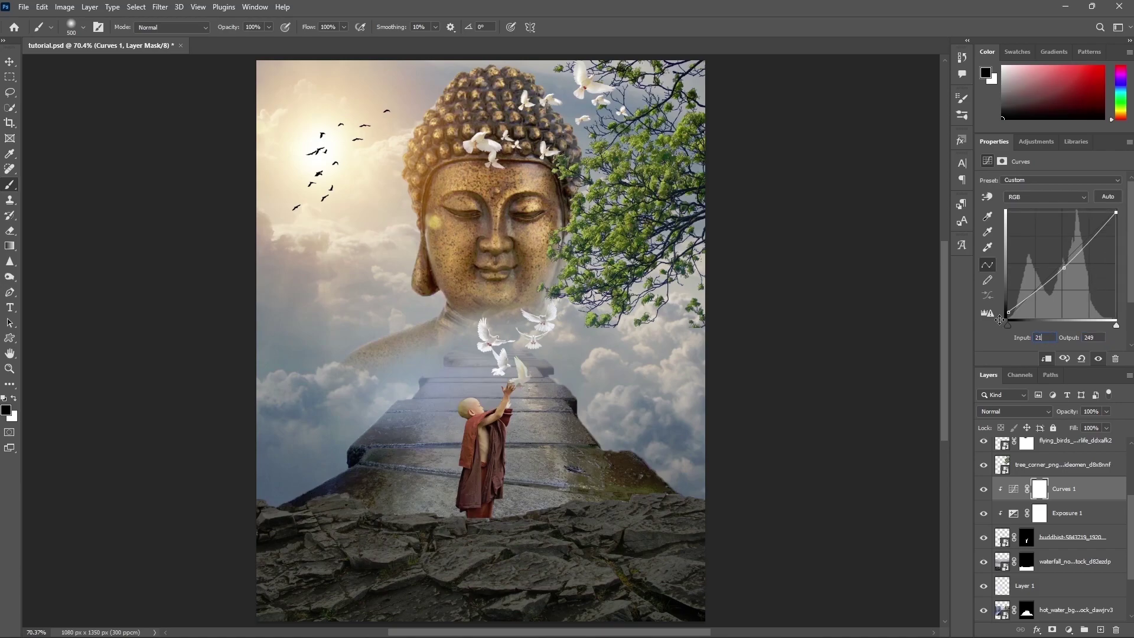
text(6)
key(Tab)
text(55)
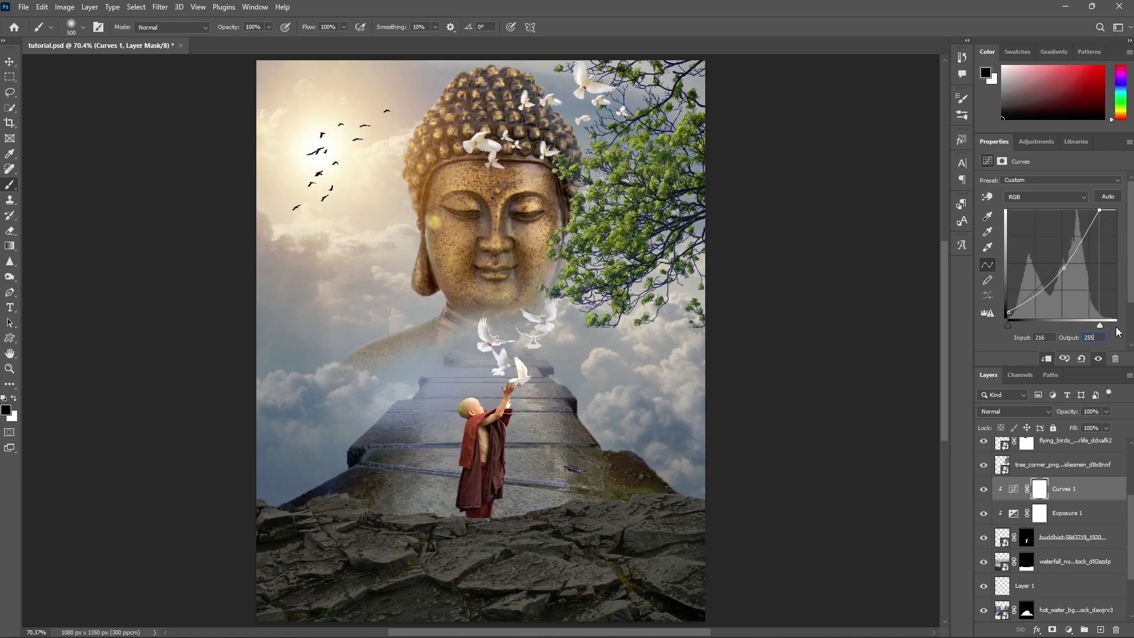
key(BackSpace)
- Apply a Gaussian blur to the rocky waterfall layer
text(4)
click(1066, 565)
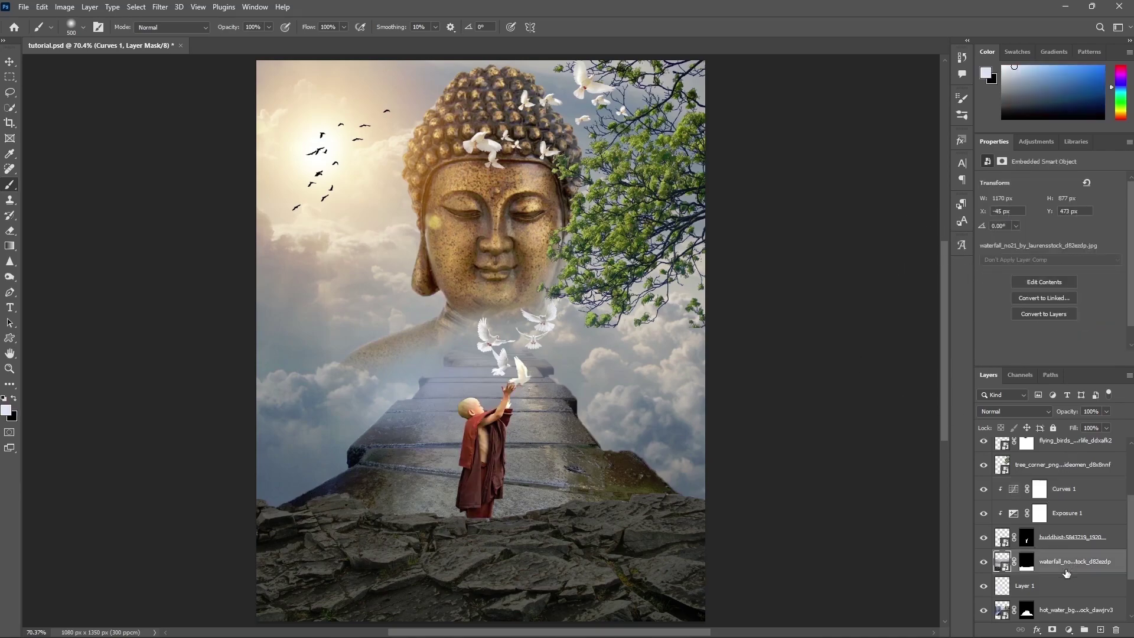
click(160, 7)
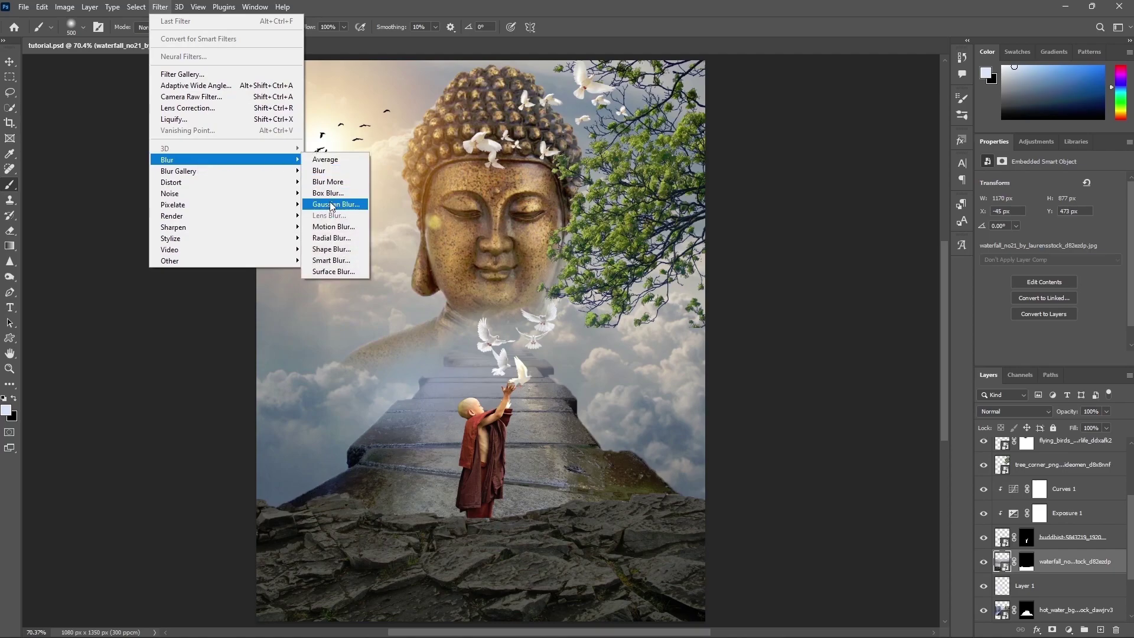
click(335, 204)
click(863, 161)
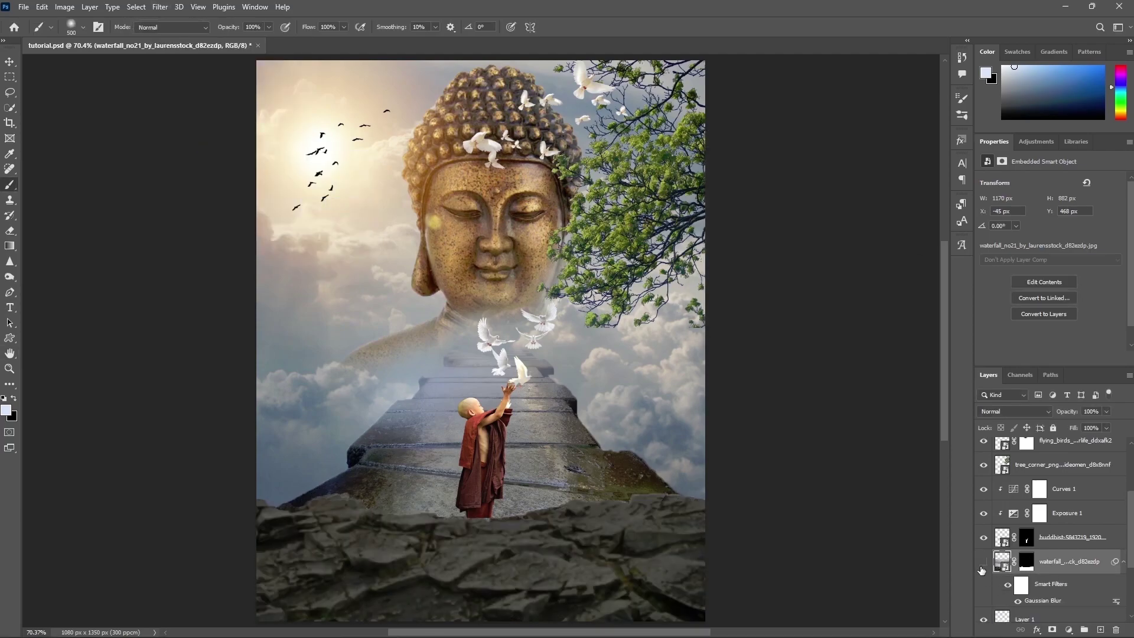
- Add a clipped Hue/Saturation with saturation -100 and lightness +9 to the waterfall
click(1068, 629)
click(1076, 515)
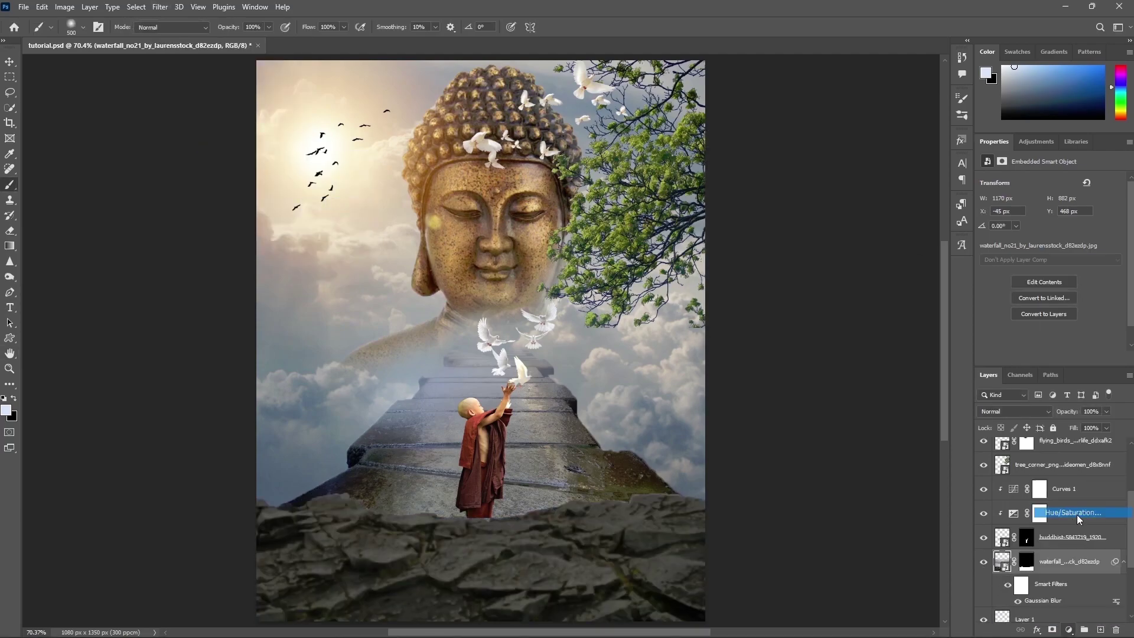
key(ctrl+alt+g)
drag(1050, 251, 982, 249)
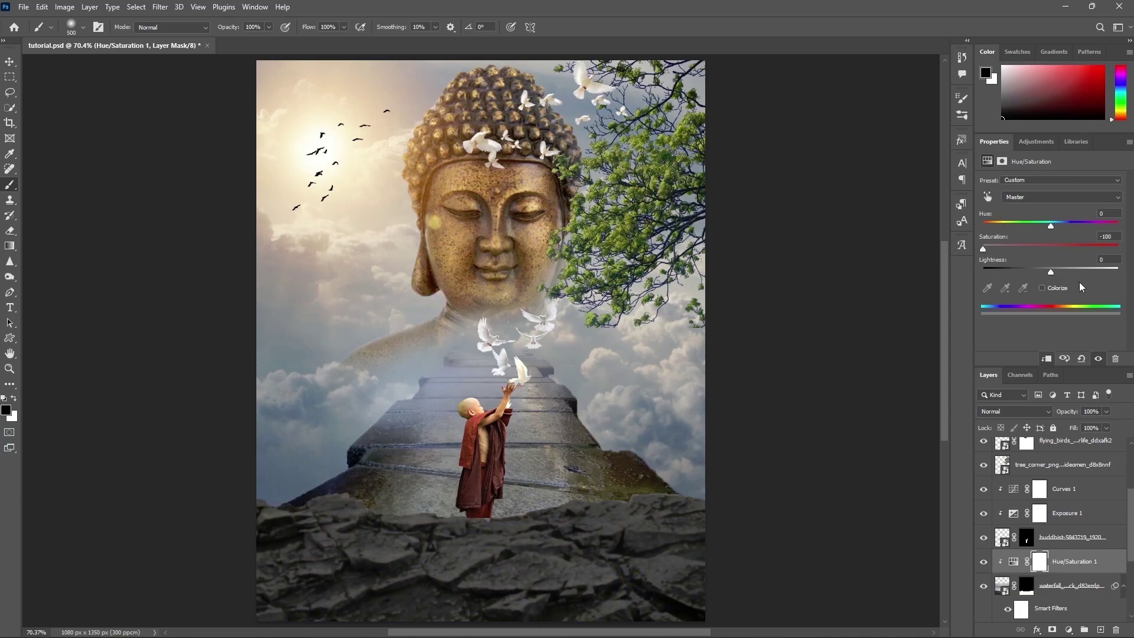
text(9)
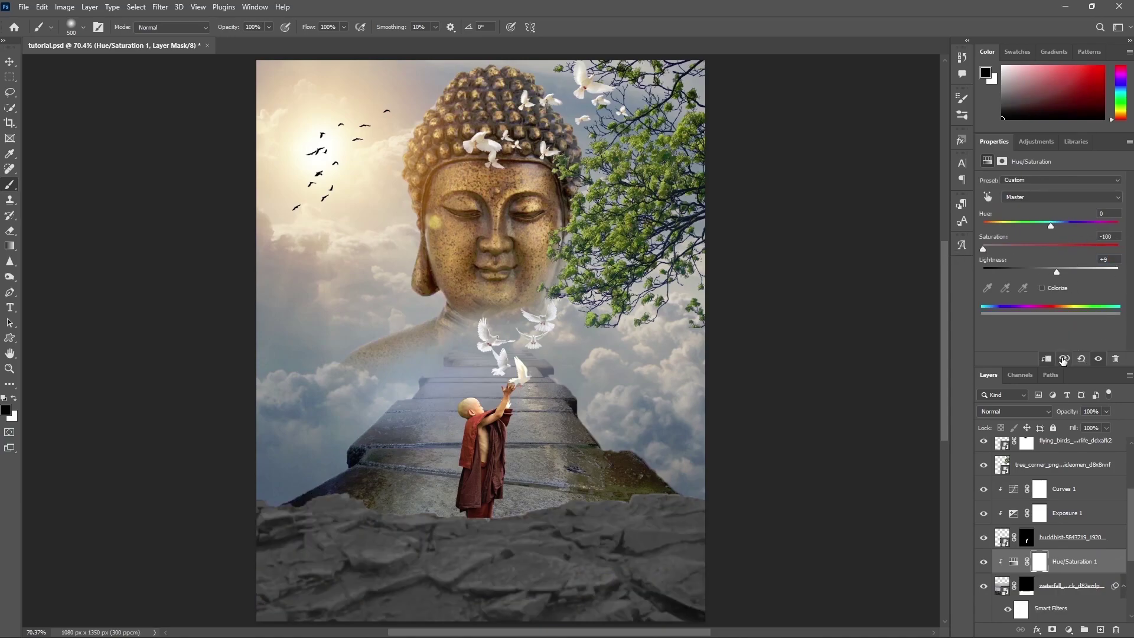
- Select the buddha-3 layer and toggle its visibility to compare
scroll(1056, 577, down, 2)
scroll(1068, 570, down, 2)
scroll(1034, 571, down, 2)
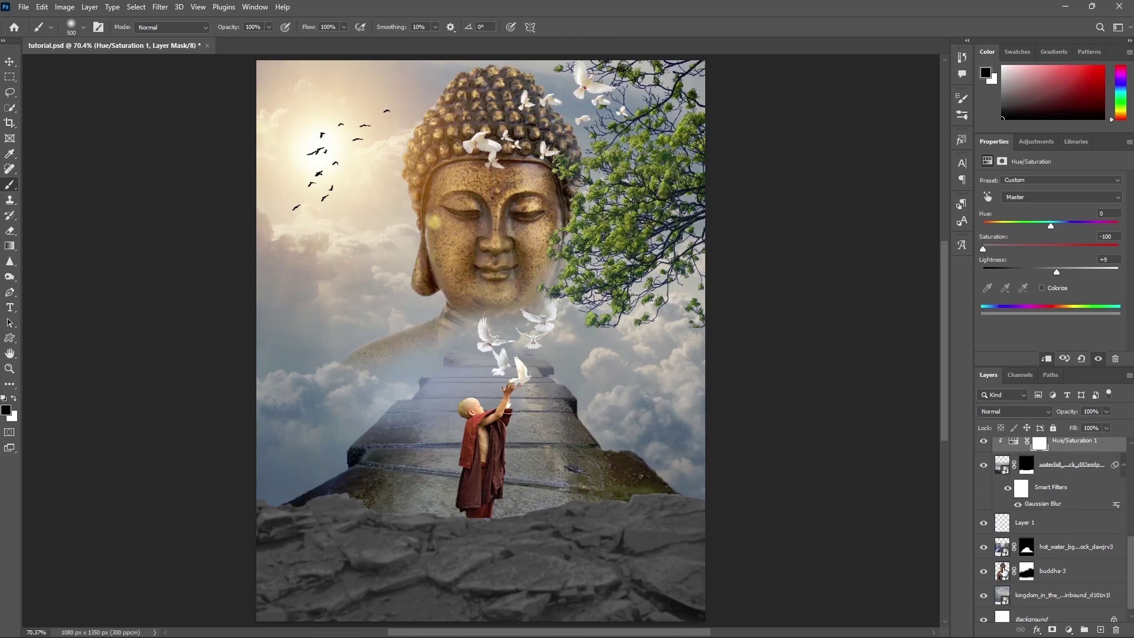
click(1004, 572)
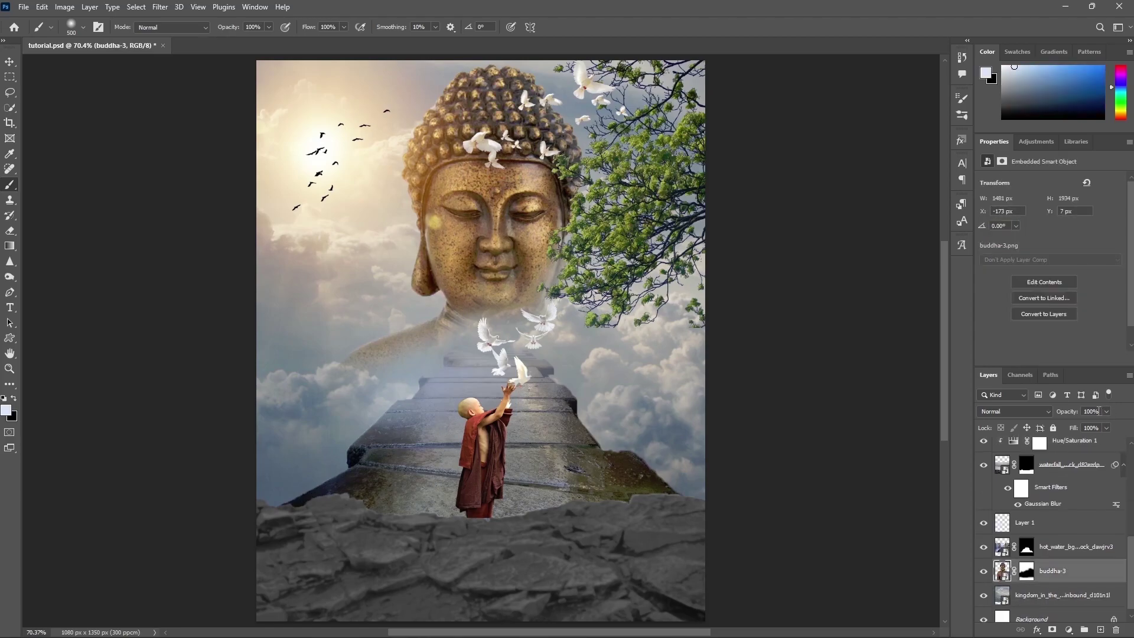
click(983, 571)
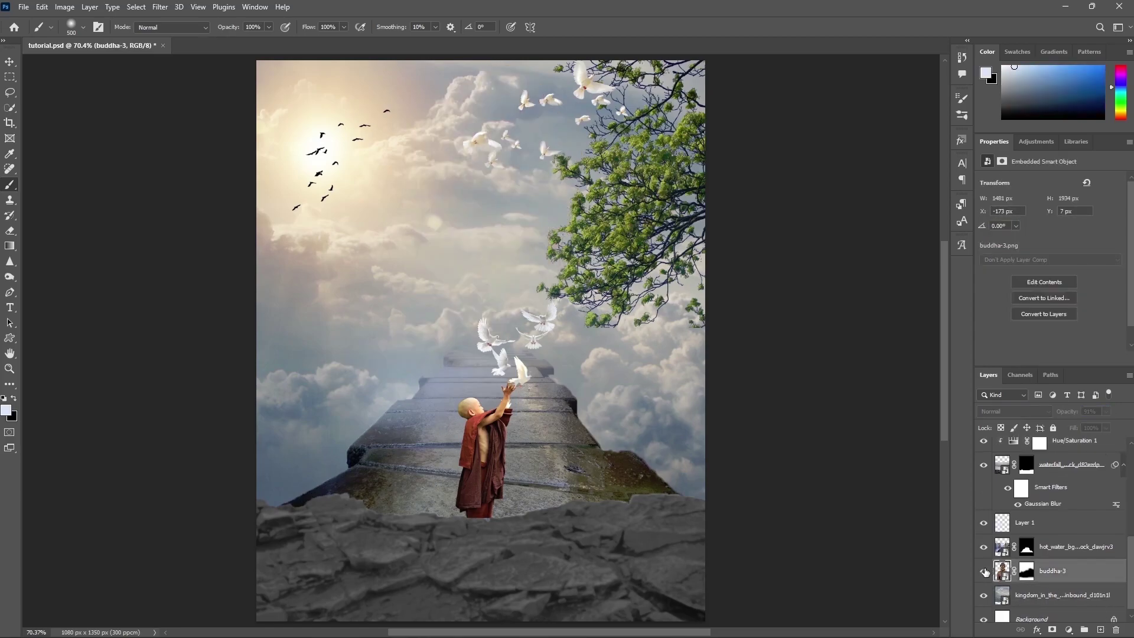
scroll(1049, 524, up, 3)
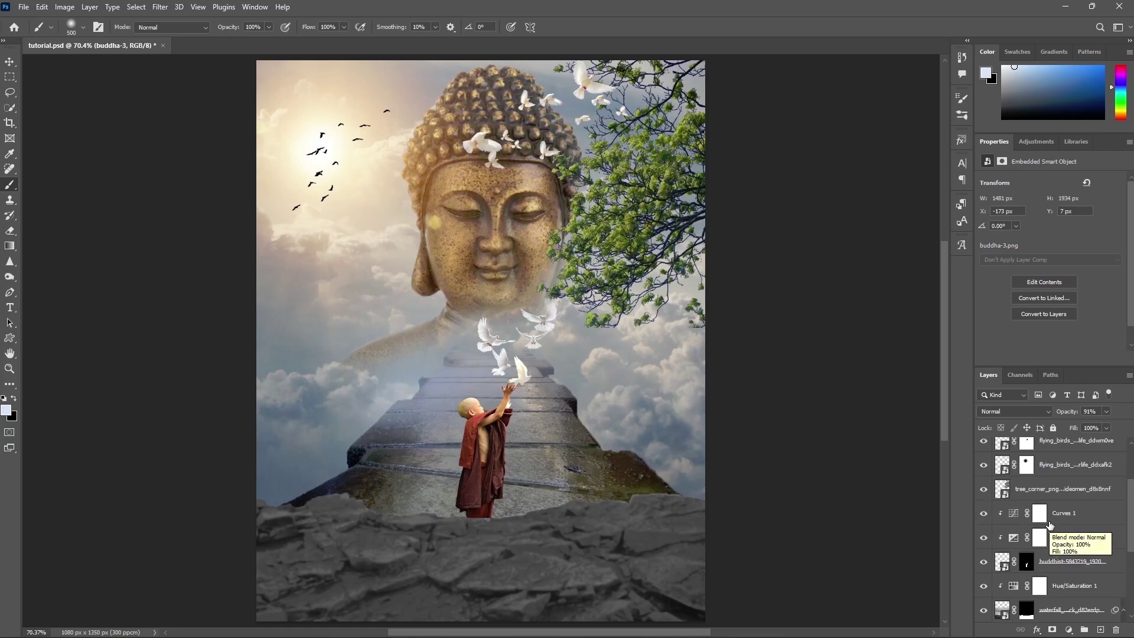
scroll(1049, 524, up, 1)
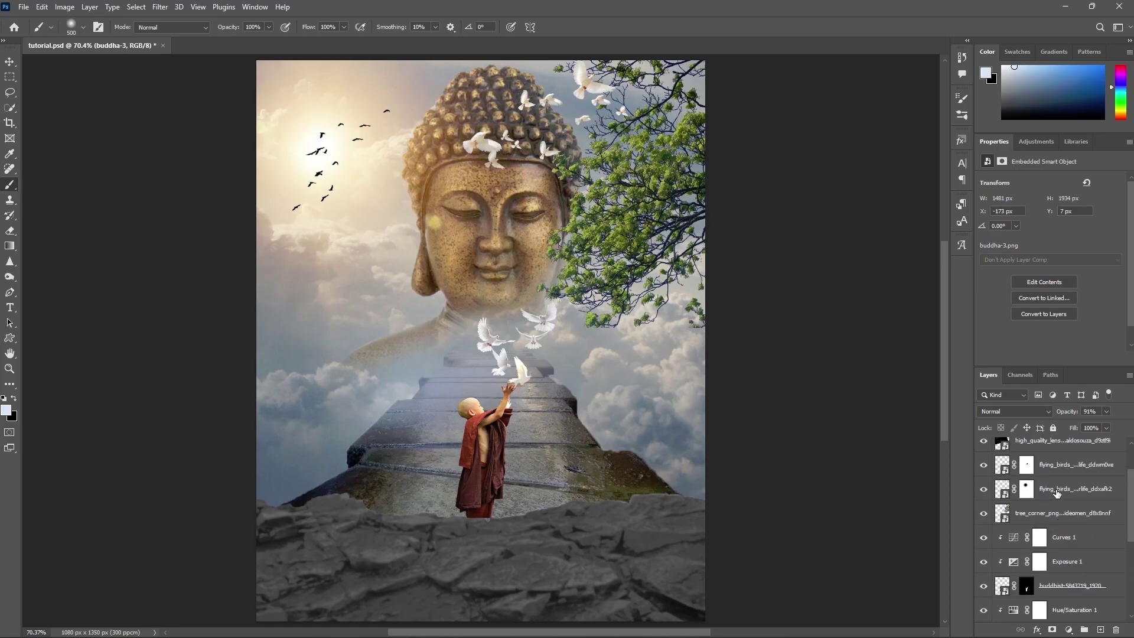
- Apply Motion Blur to each of the two flying_birds layers
click(1056, 493)
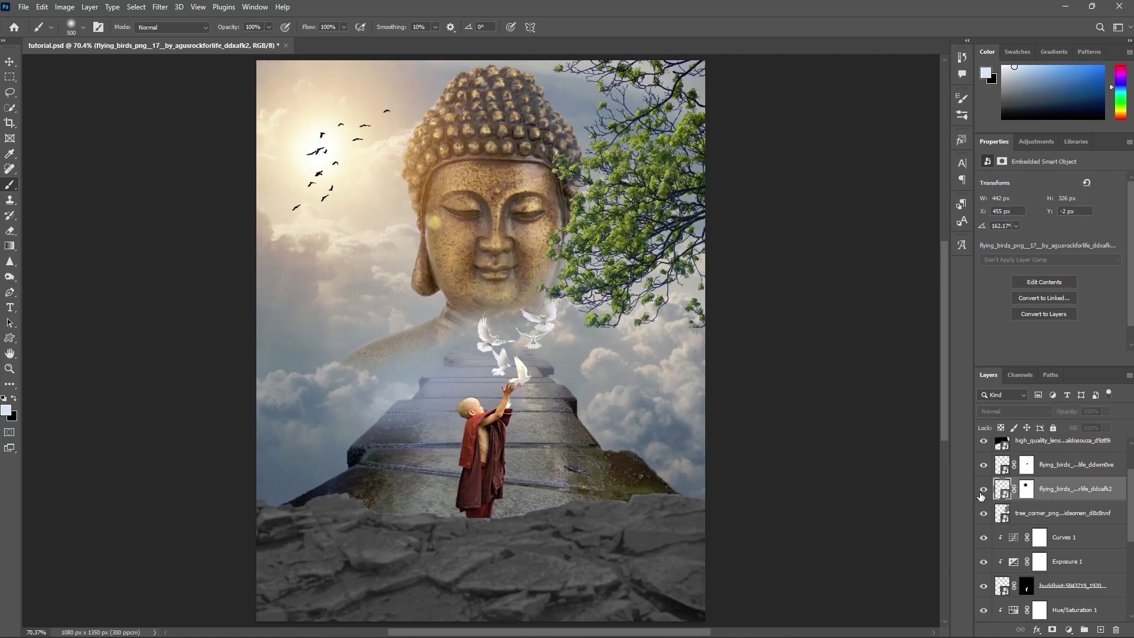
click(160, 6)
mouse_move(167, 160)
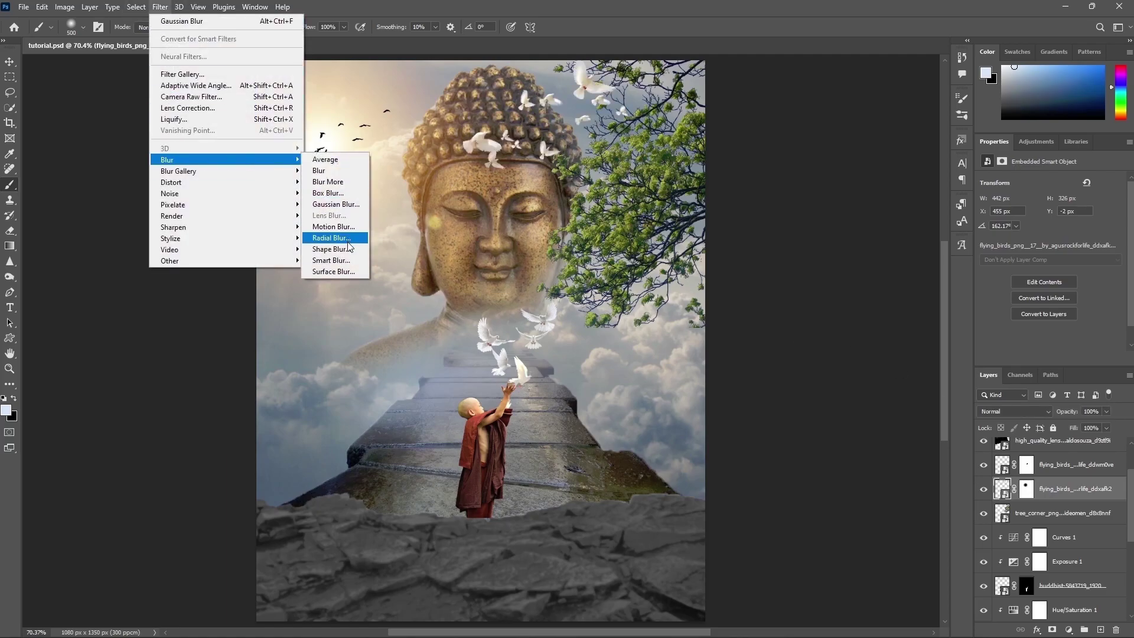
click(337, 230)
click(935, 174)
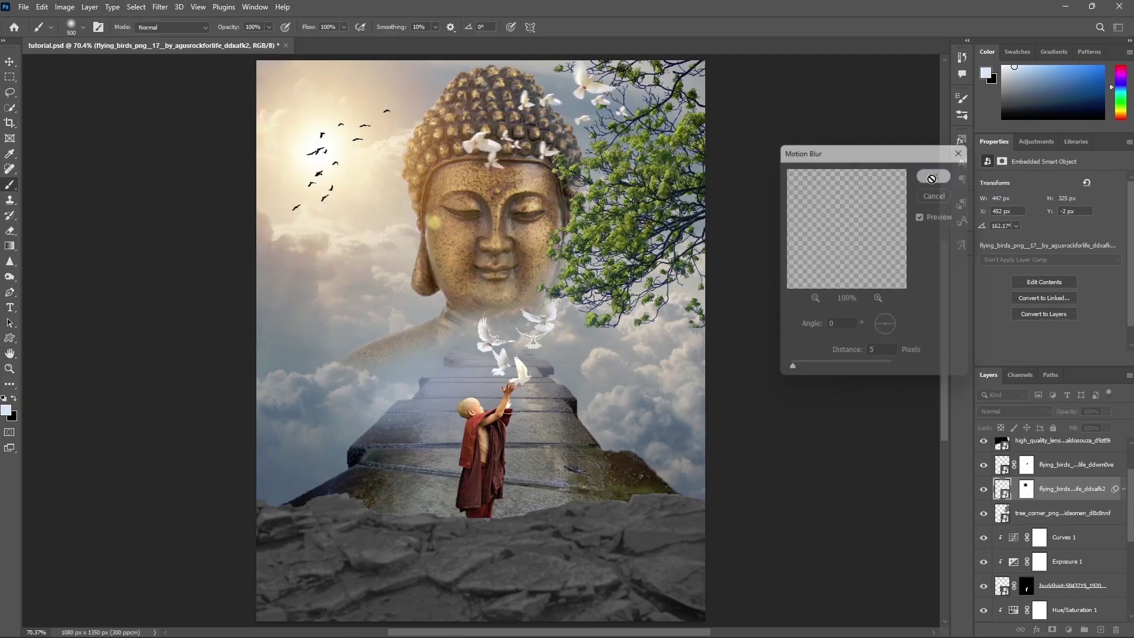
click(1059, 466)
click(160, 7)
mouse_move(225, 159)
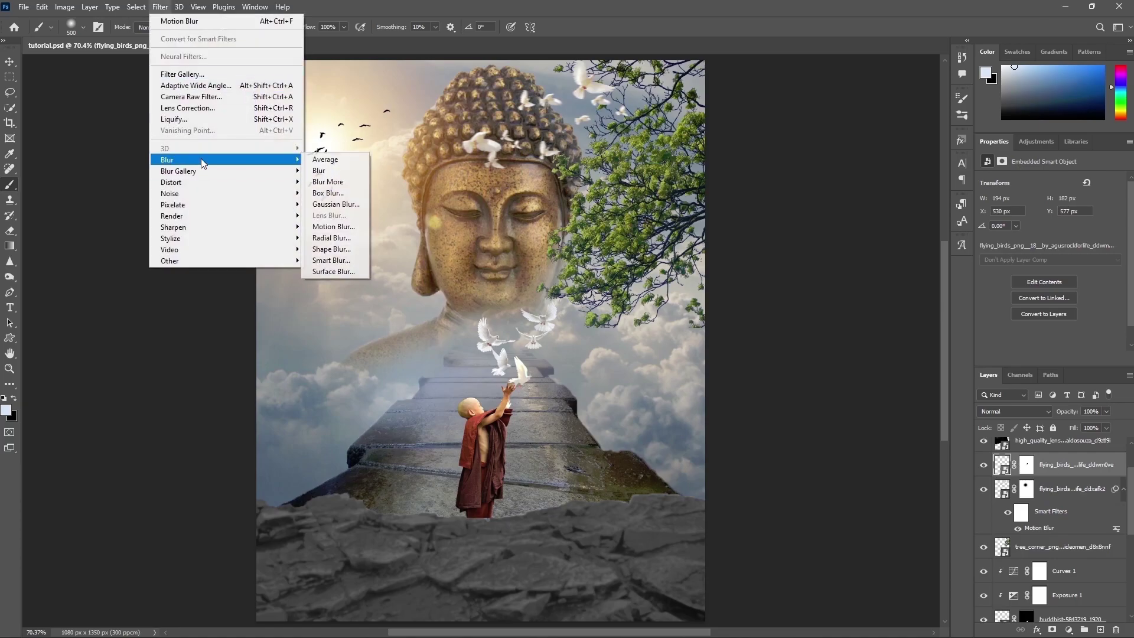
click(338, 227)
click(934, 177)
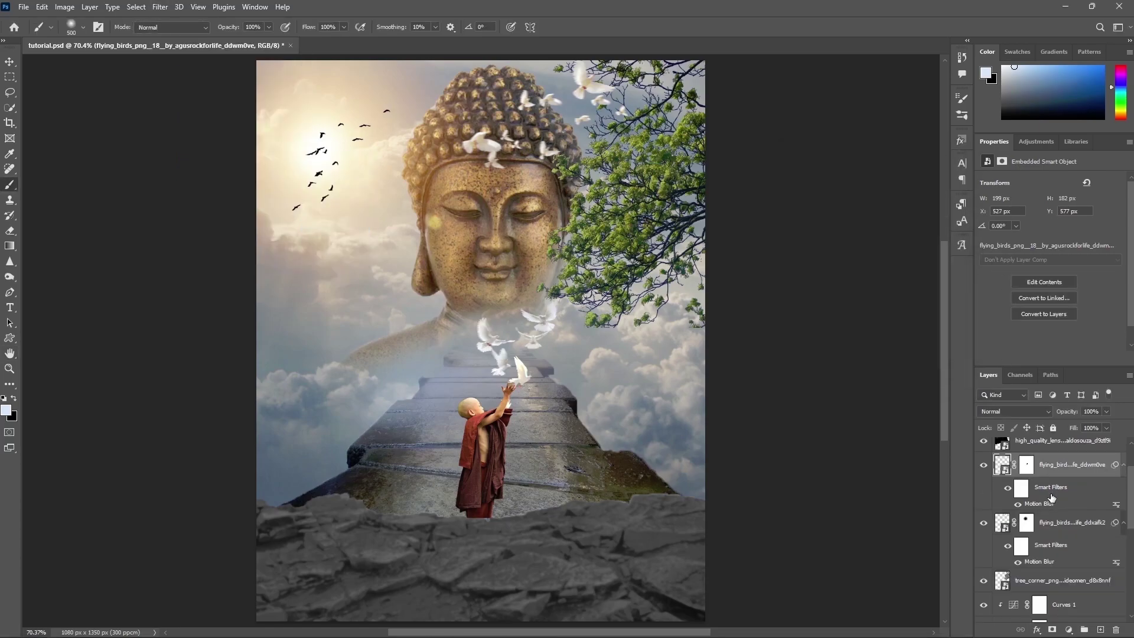
- Set the birds_two layer to 50% opacity and give it a Motion Blur
scroll(1052, 497, down, 1)
scroll(1068, 502, up, 3)
click(1036, 451)
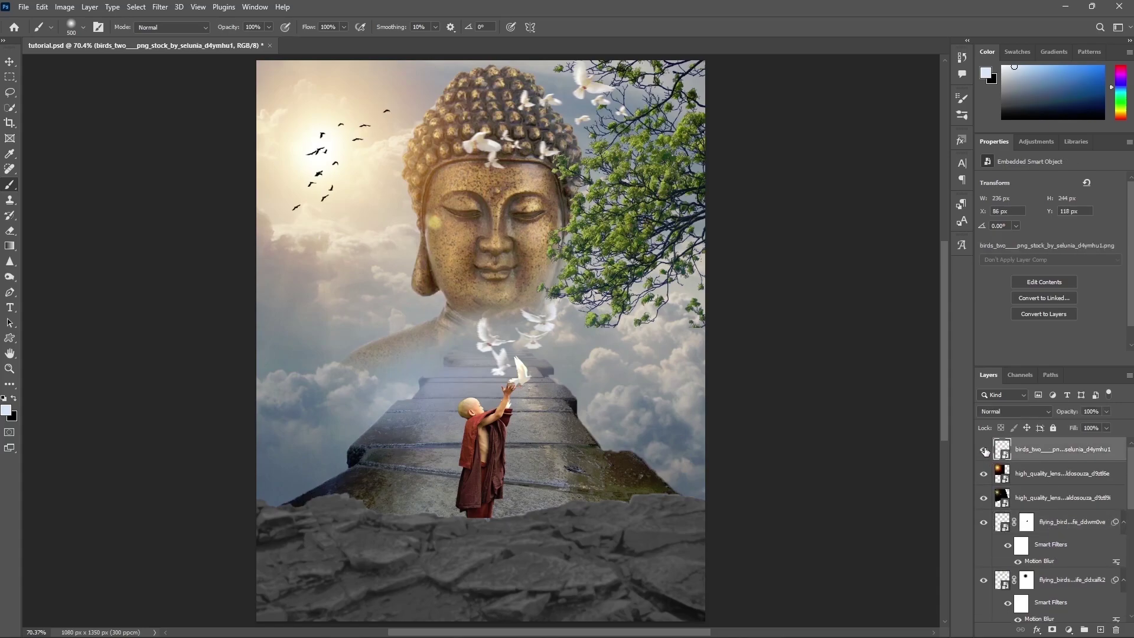
text(50)
key(Return)
click(160, 6)
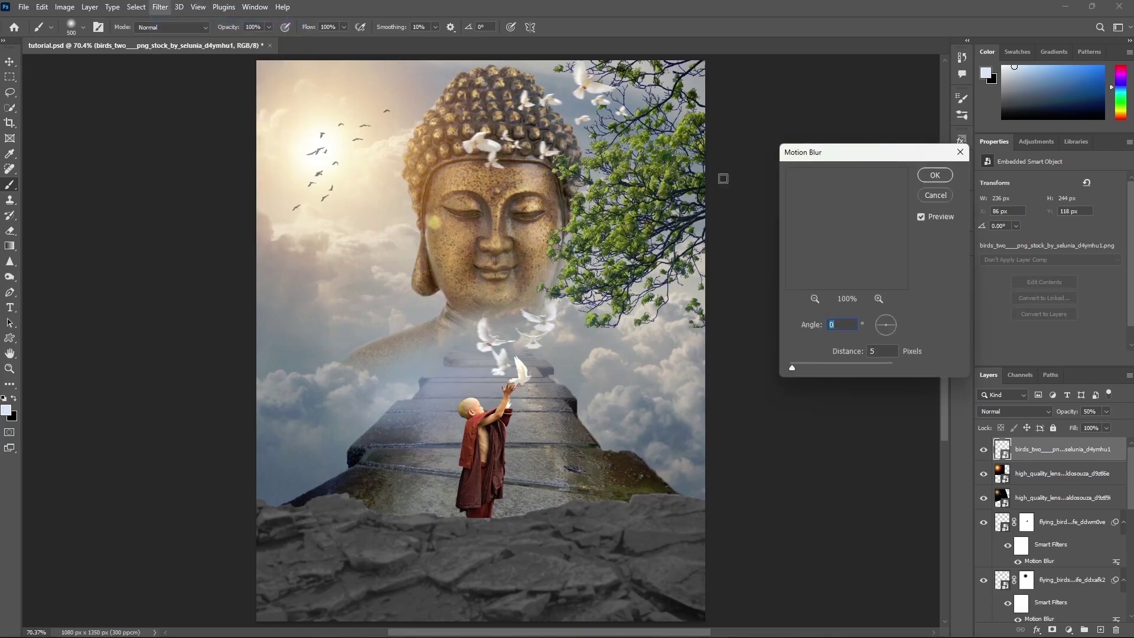
click(948, 177)
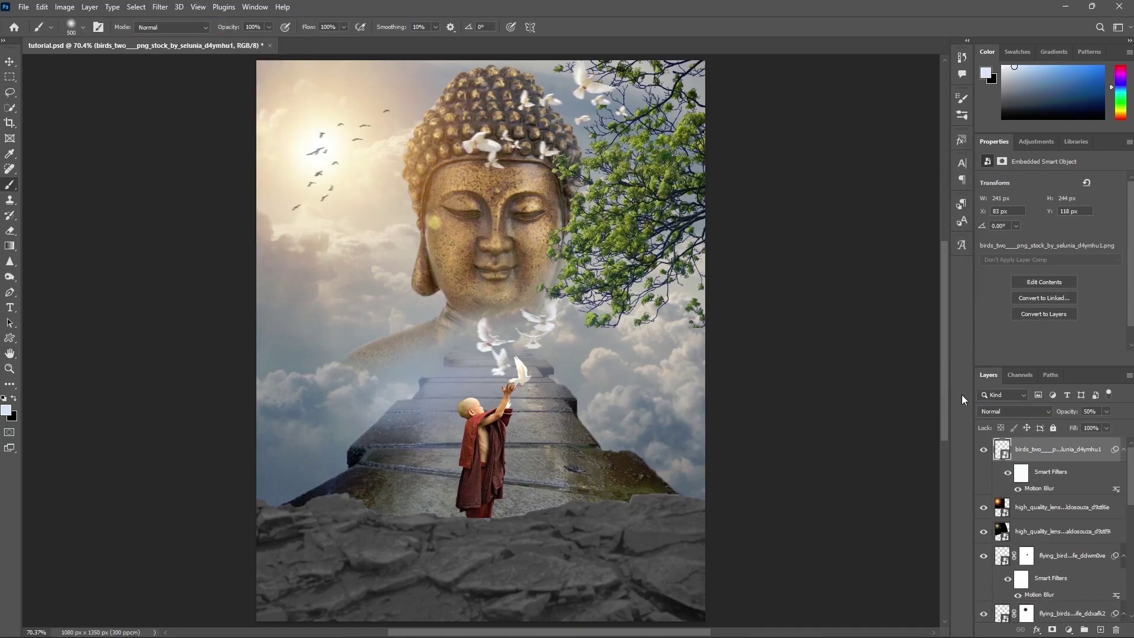
- Add a FallColors Color Lookup blended as Soft Light at 36% opacity
click(1068, 629)
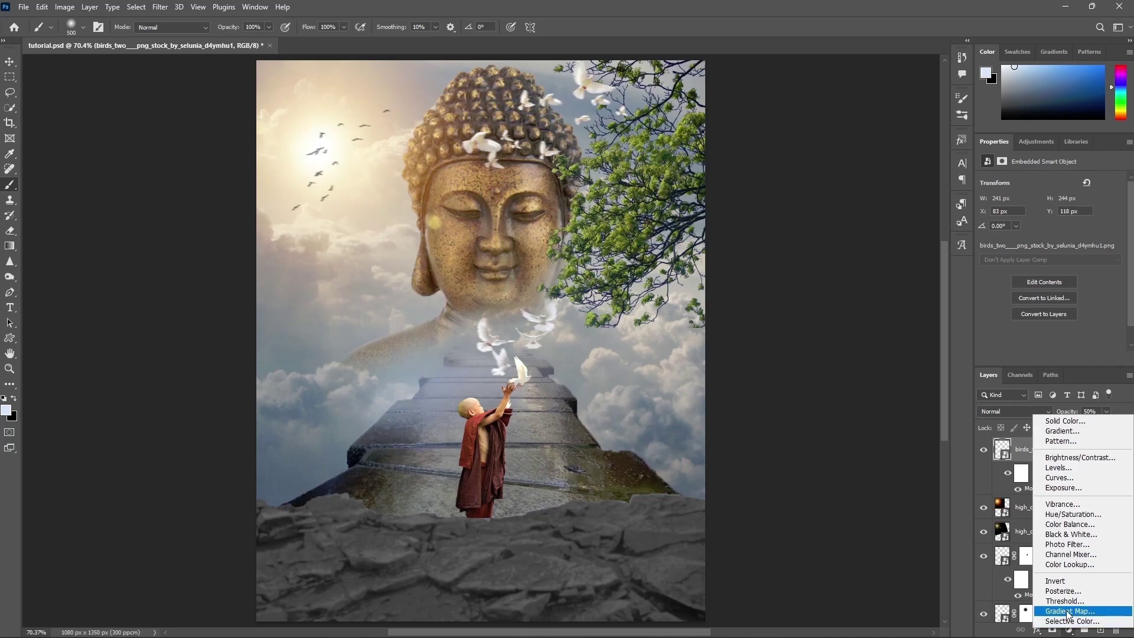
click(1068, 570)
click(1041, 181)
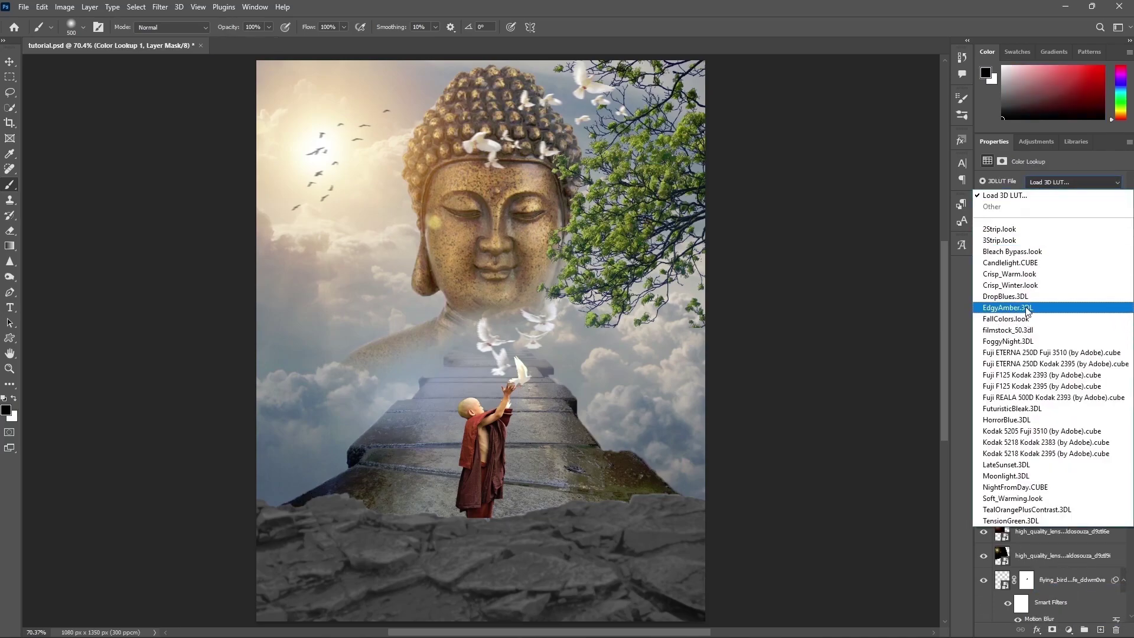
click(1027, 310)
click(1005, 411)
click(998, 495)
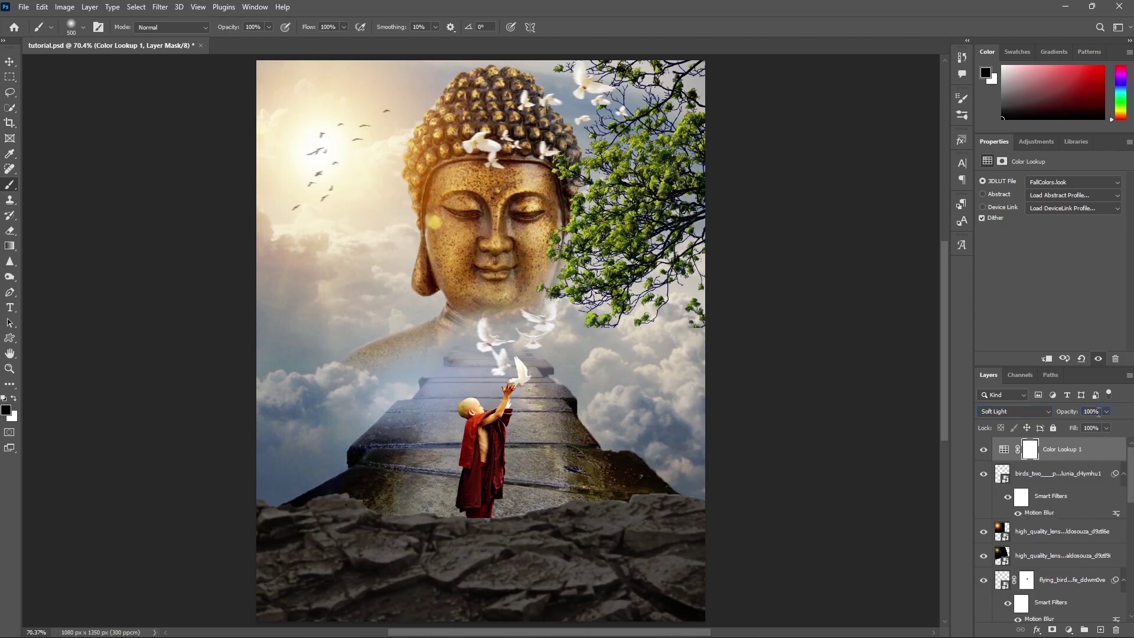
click(1092, 412)
text(36)
key(Return)
- Add a second Color Lookup using TensionGreen at 55% opacity, then a Selective Color layer
click(1069, 630)
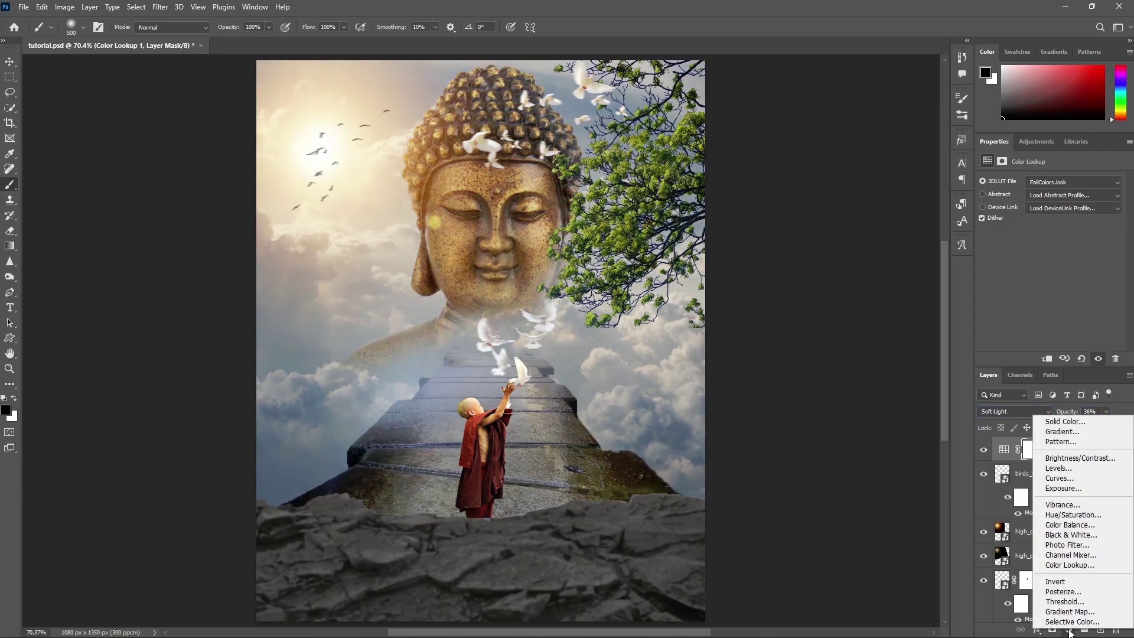
click(1069, 565)
click(1072, 182)
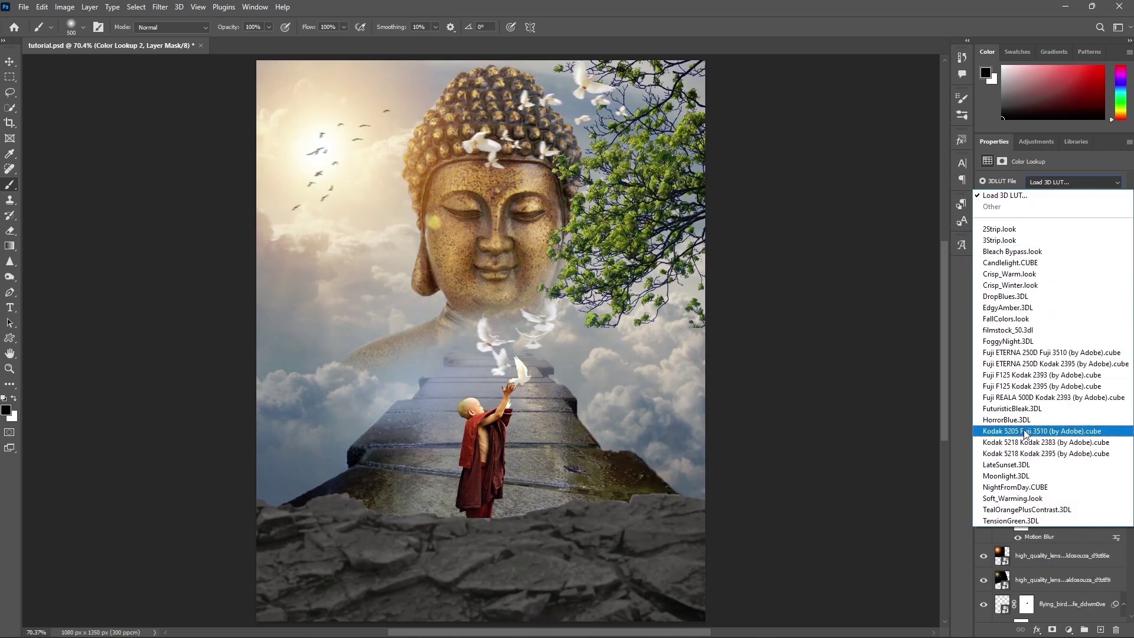
click(1007, 520)
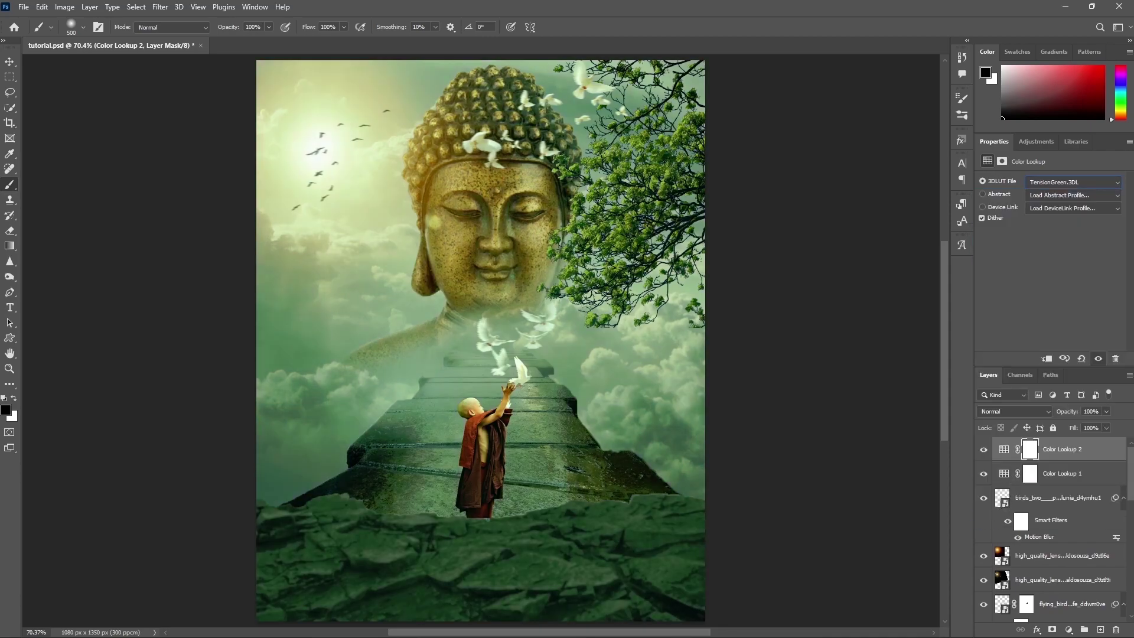
text(55)
key(Return)
click(1068, 629)
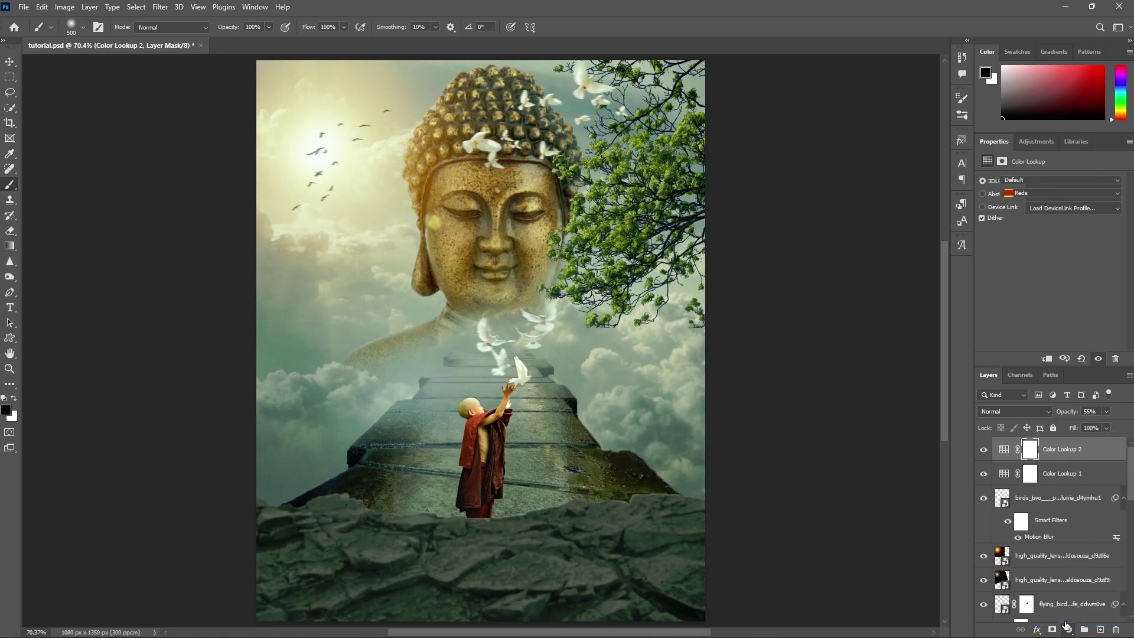
- Give Yellows less cyan and +51 yellow, and Whites magenta -42 and yellow -35
click(1060, 193)
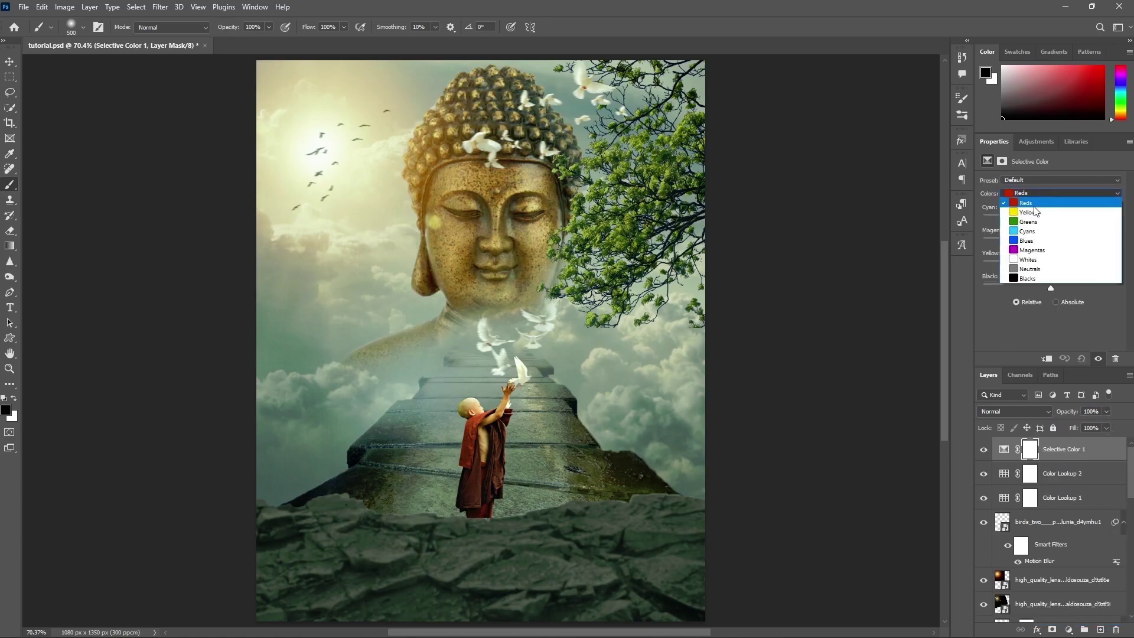
click(1029, 212)
text(51)
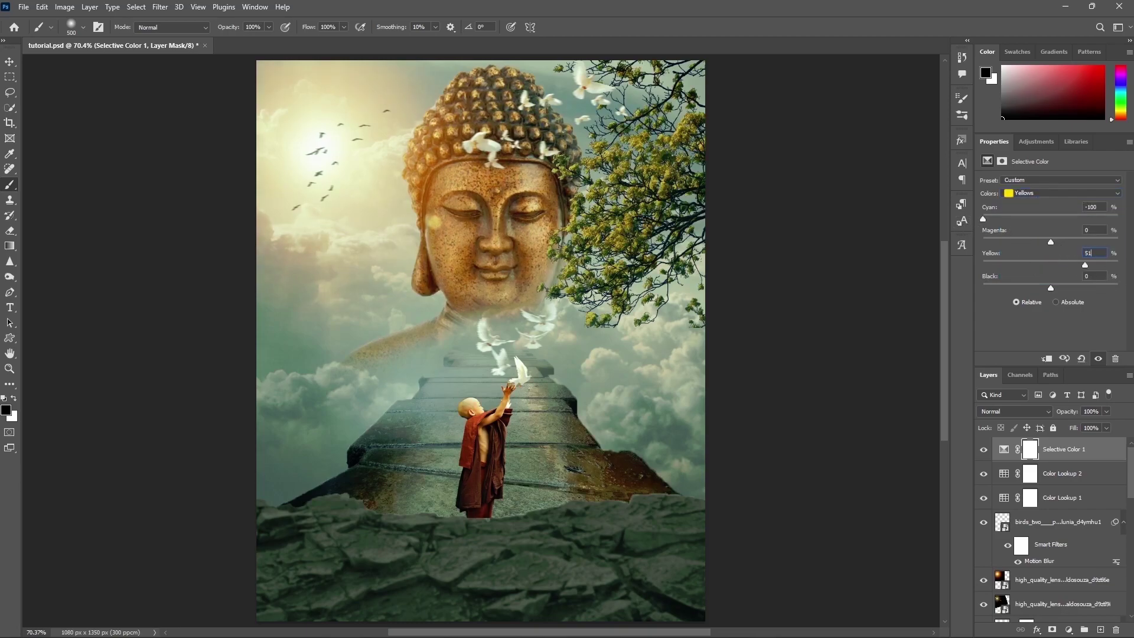
key(Return)
click(1050, 194)
click(1023, 246)
key(Tab)
text(-35)
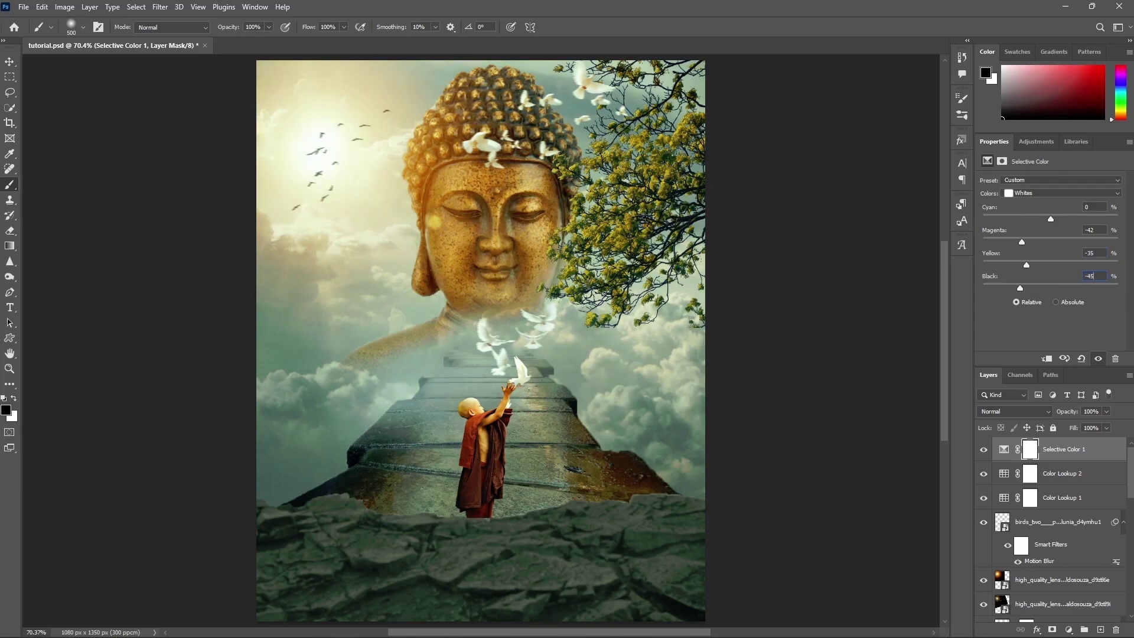
- Shift Neutrals toward cyan with black -9, and give Blacks +17 yellow
click(1011, 194)
click(1031, 262)
key(BackSpace)
text(3)
key(Tab)
key(Tab)
text(-)
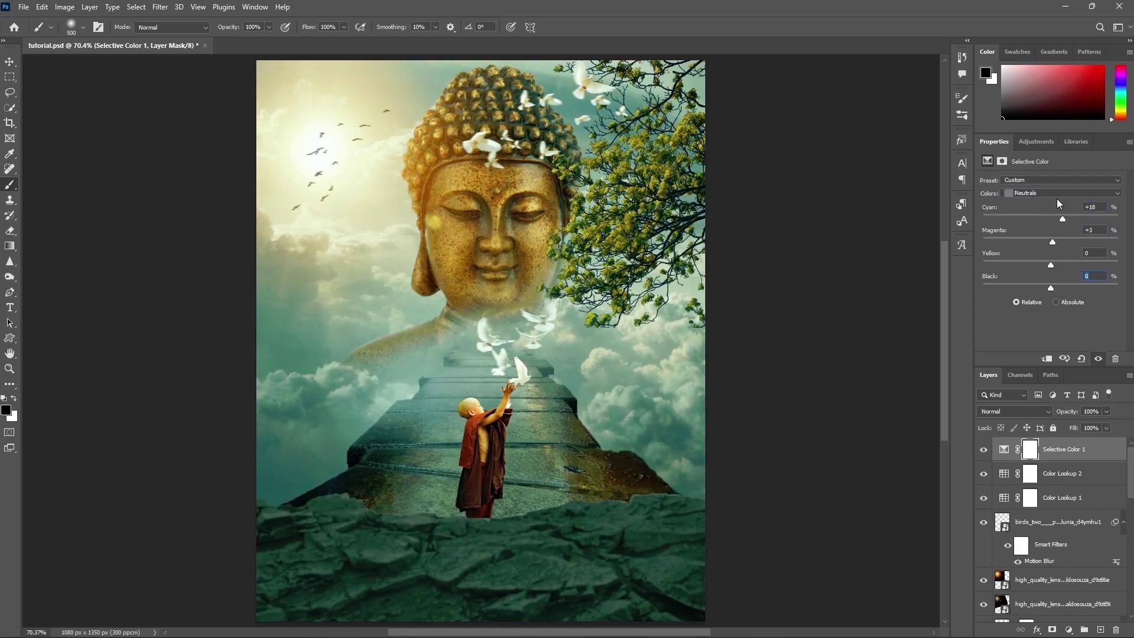
text(9)
key(Return)
click(1057, 194)
click(1030, 279)
key(Tab)
text(+17)
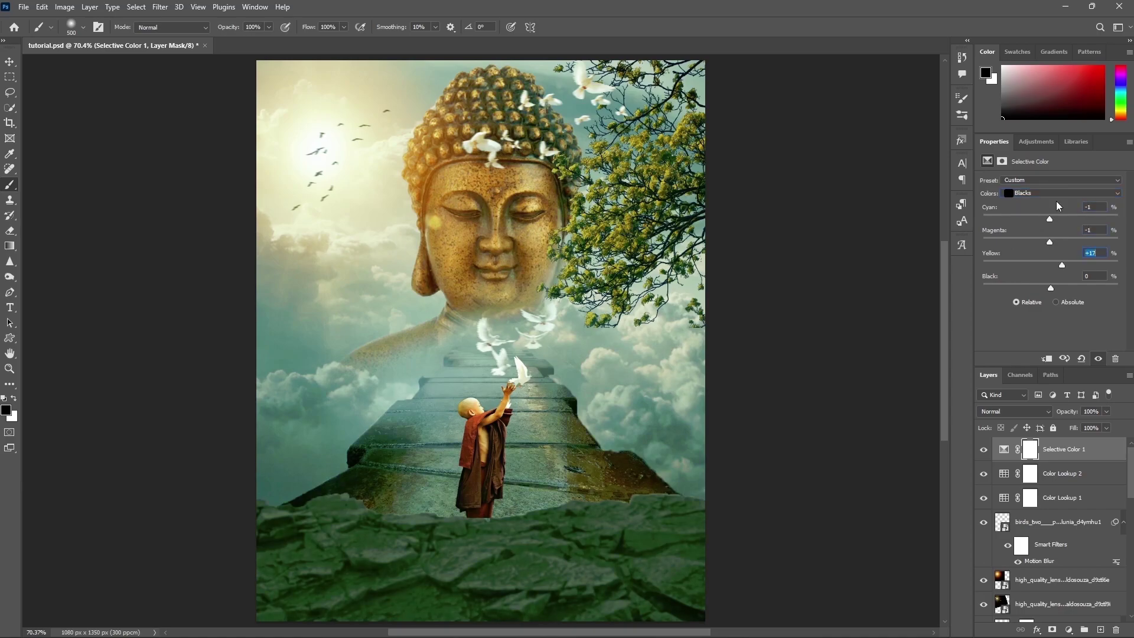
key(Tab)
- Add a Levels layer with midtone 0.87, white 233 and output black 21
text(-)
click(1068, 629)
click(1057, 478)
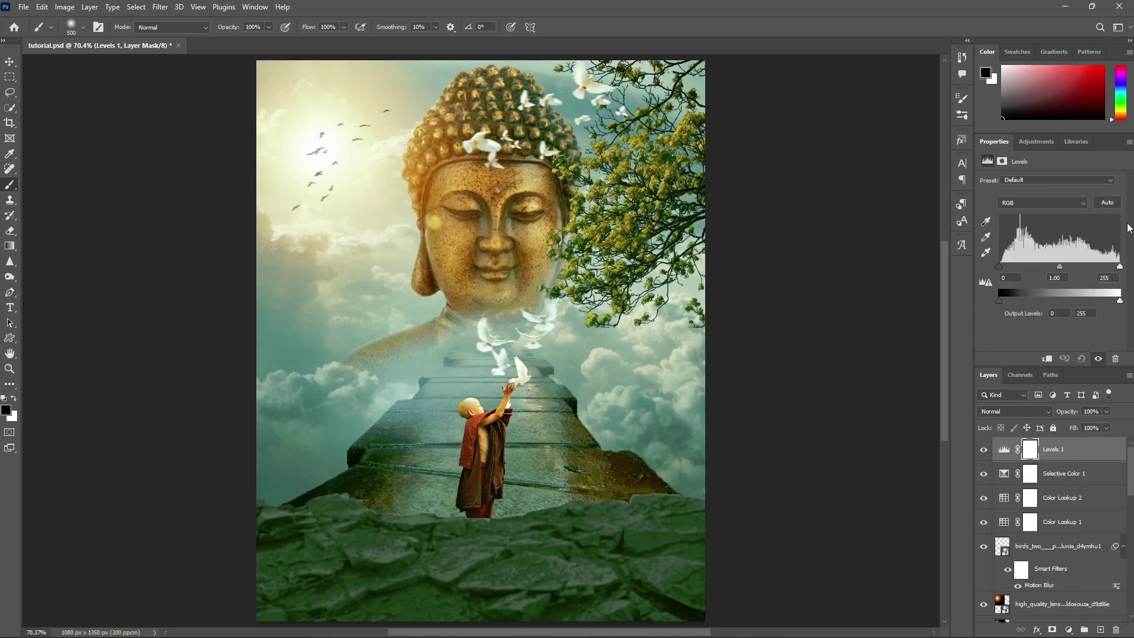
text(0.87)
key(Tab)
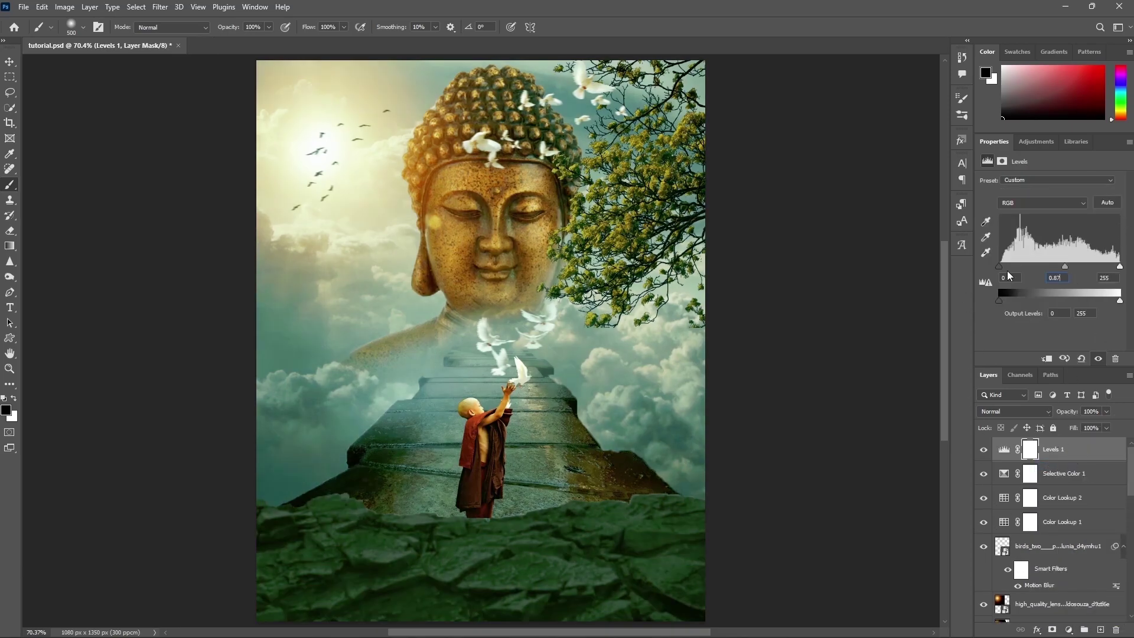
text(233)
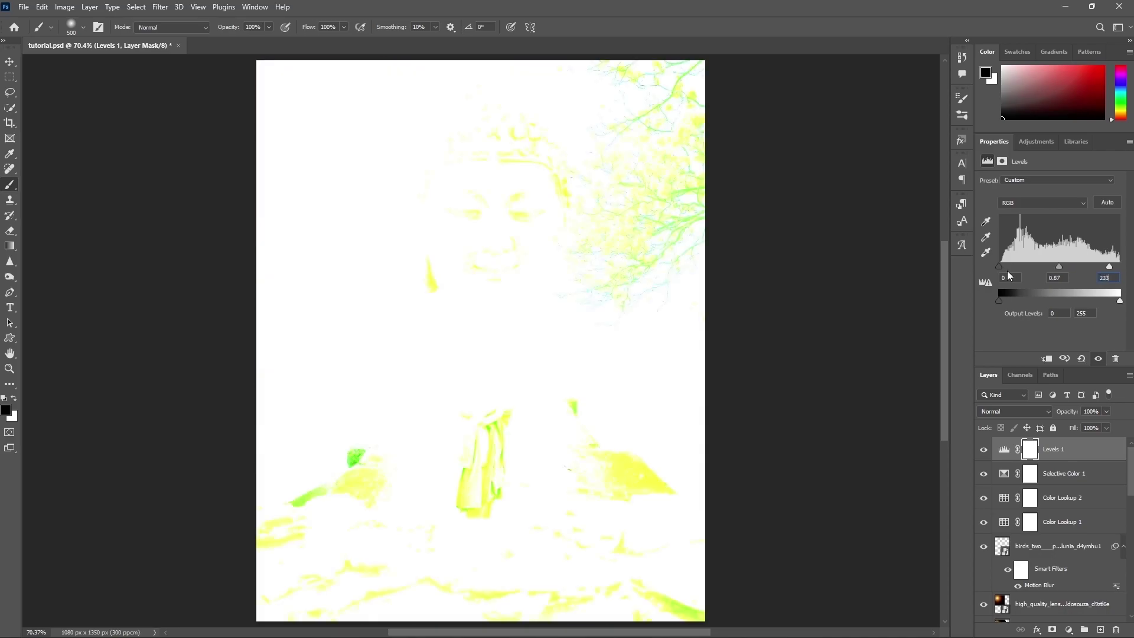
click(1054, 313)
text(21)
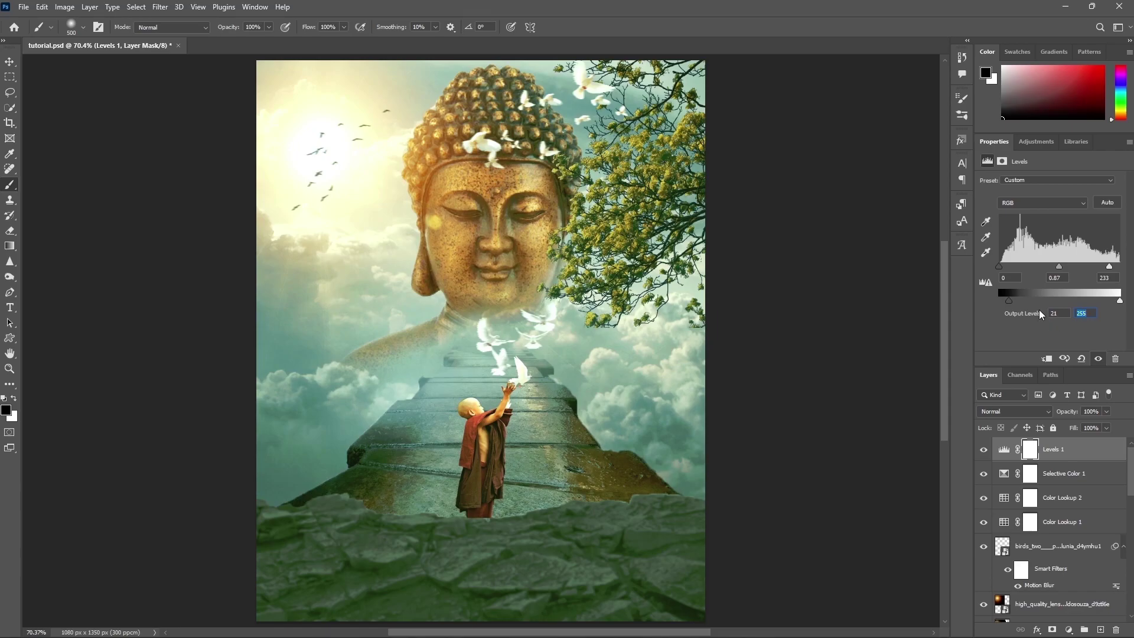
- Add a second Levels layer with input black 22, midtone 0.87 and white 248
click(1068, 629)
click(1058, 470)
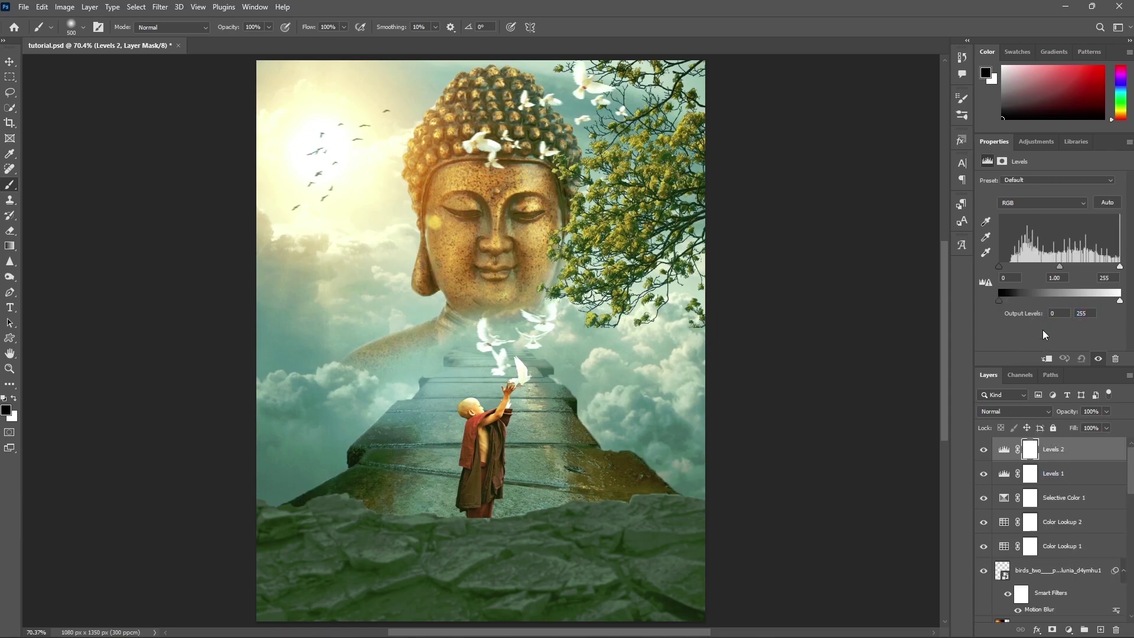
text(2)
key(Tab)
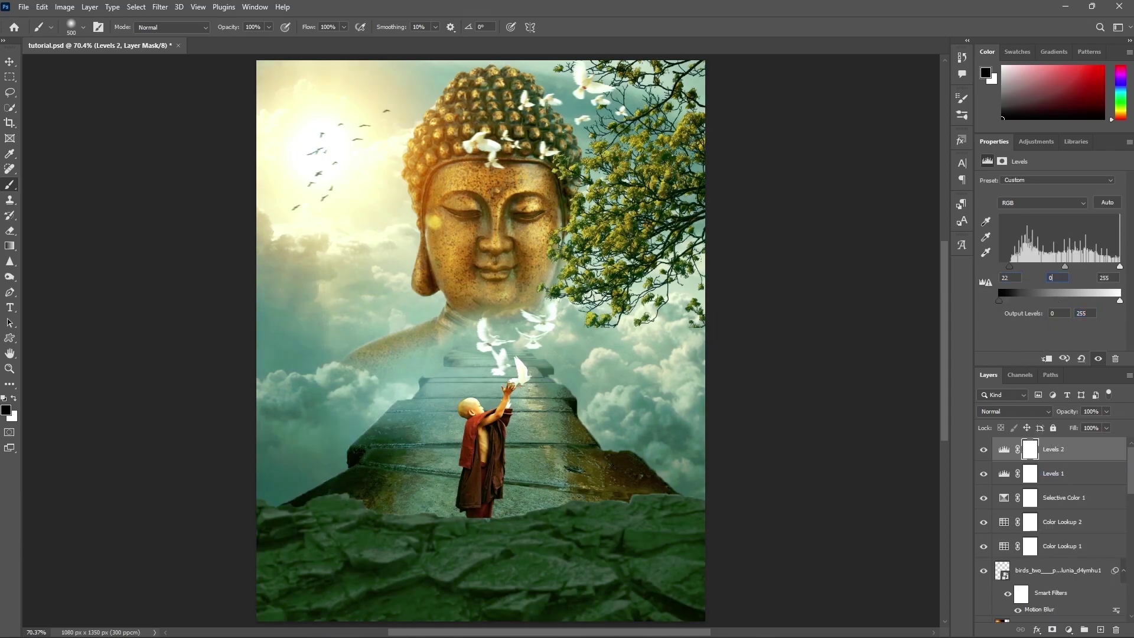
text(.87)
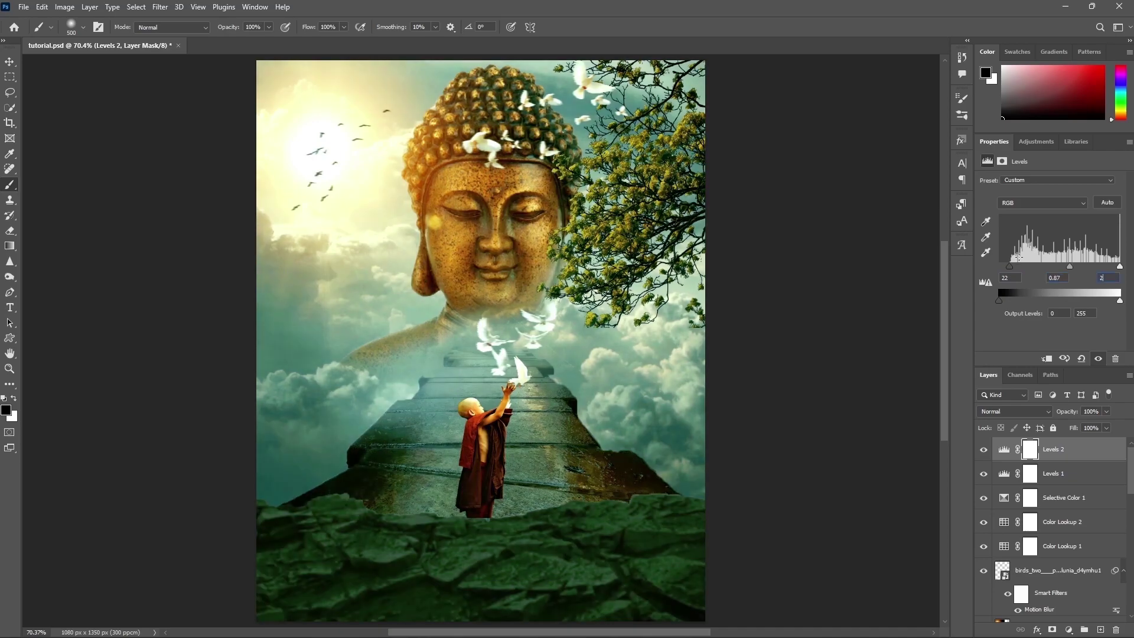
text(48)
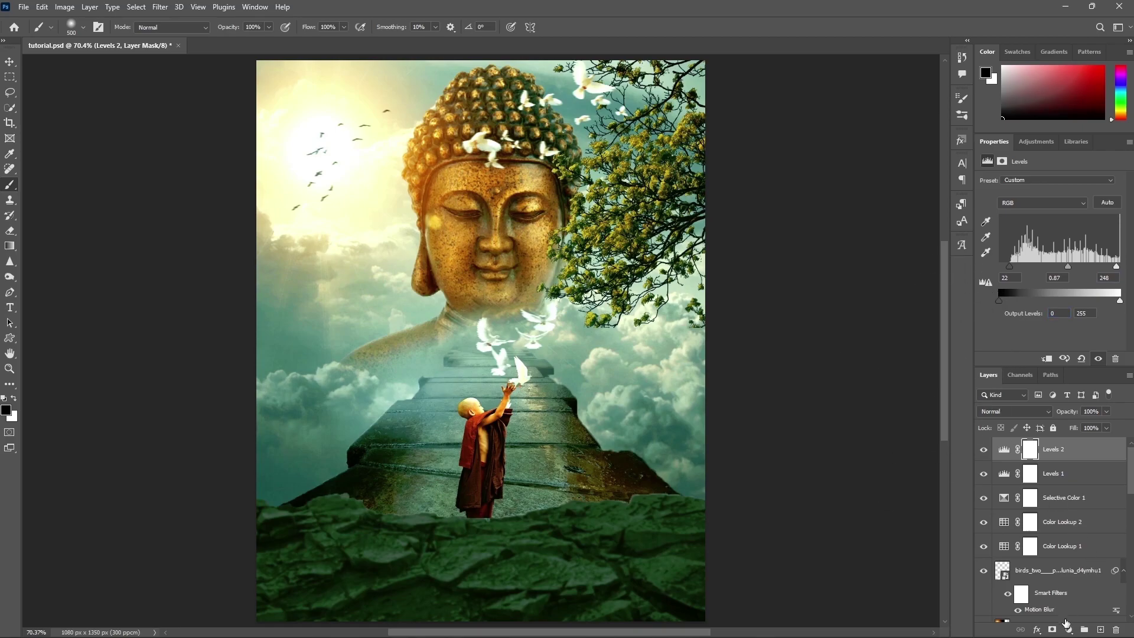
click(1066, 624)
- Add a Curves layer that darkens shadows, with a midtone point at 120 and white point values 247/254
click(1045, 474)
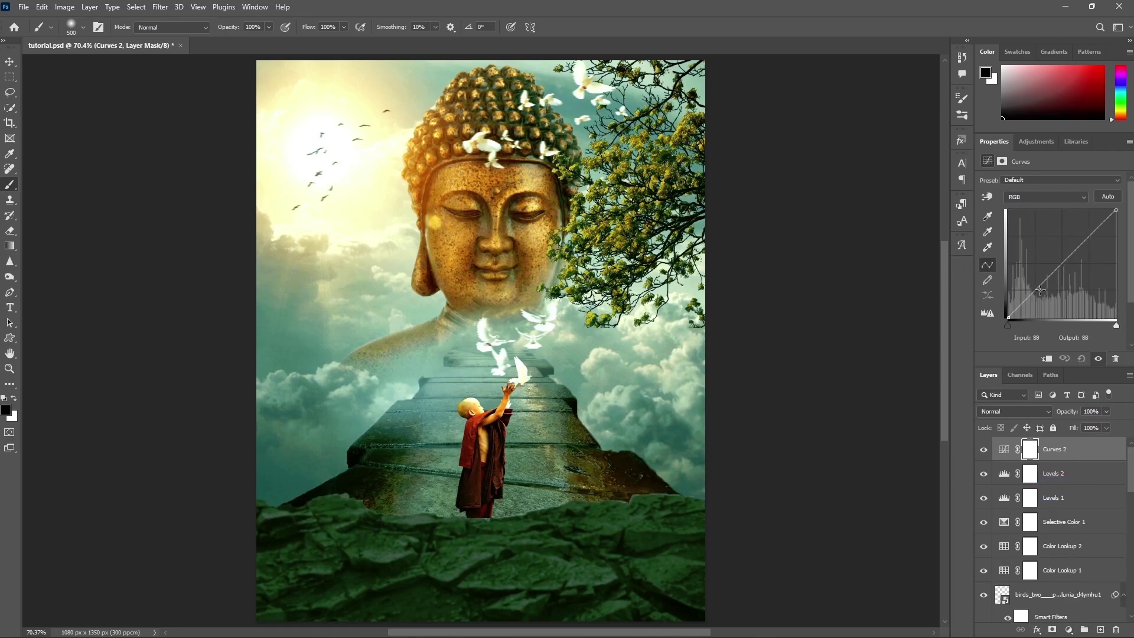
drag(1007, 319, 1007, 311)
drag(1065, 258, 1064, 262)
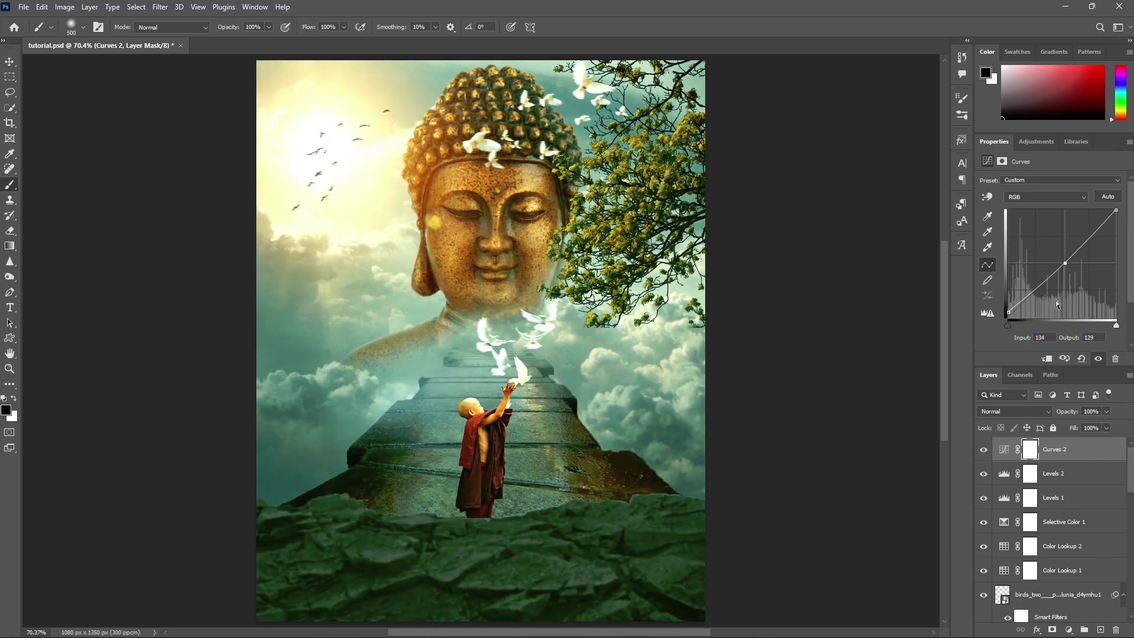
text(120)
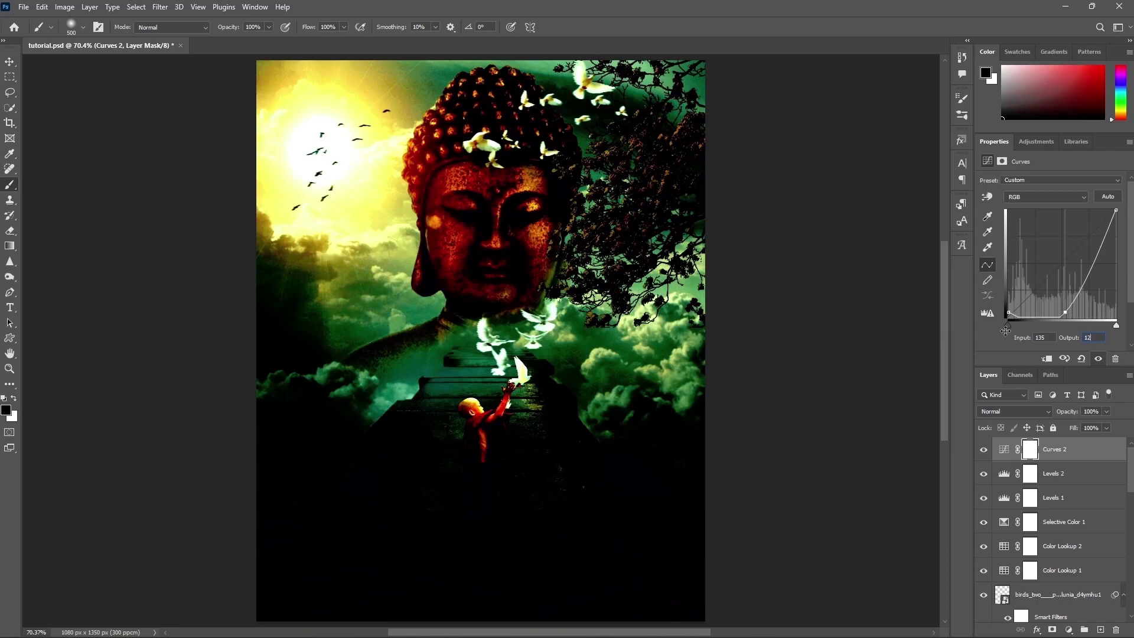
drag(1117, 211, 1115, 218)
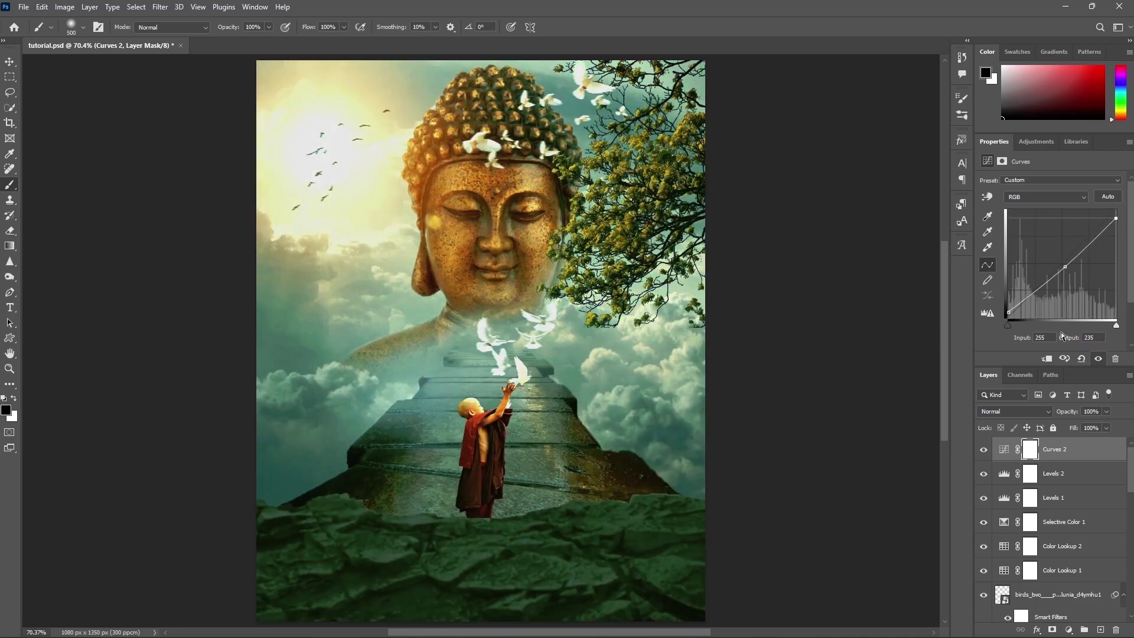
text(247)
key(Tab)
text(254)
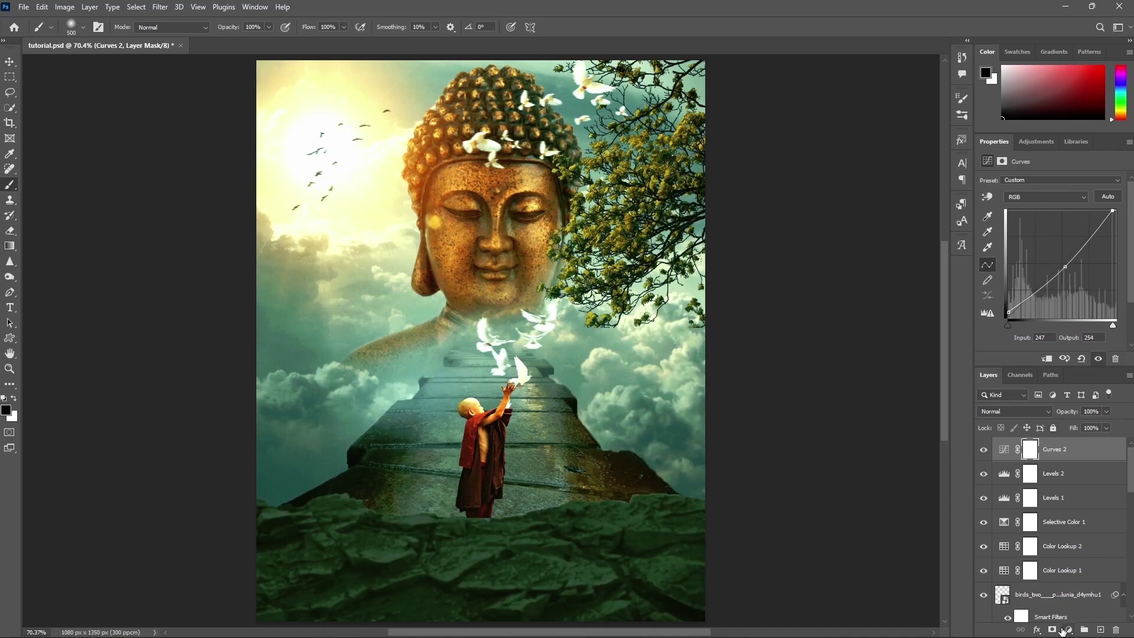
- Add a third Curves layer that deepens the black point and lifts midtones to input 130, output 142
click(1068, 629)
click(1063, 481)
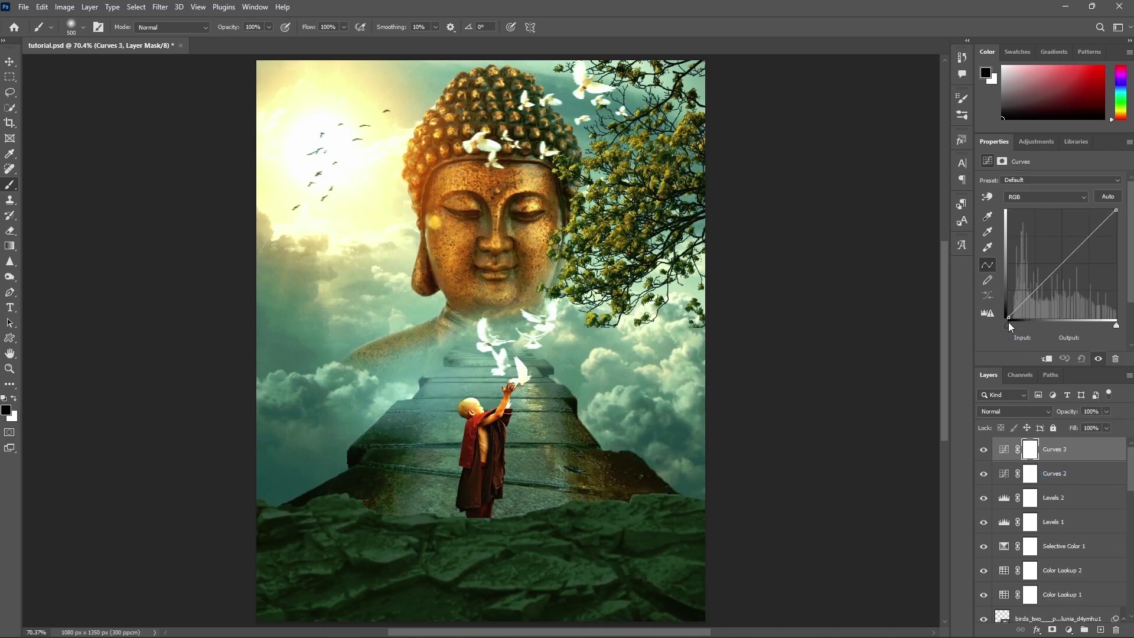
drag(1008, 324, 1012, 324)
click(1037, 337)
text(18)
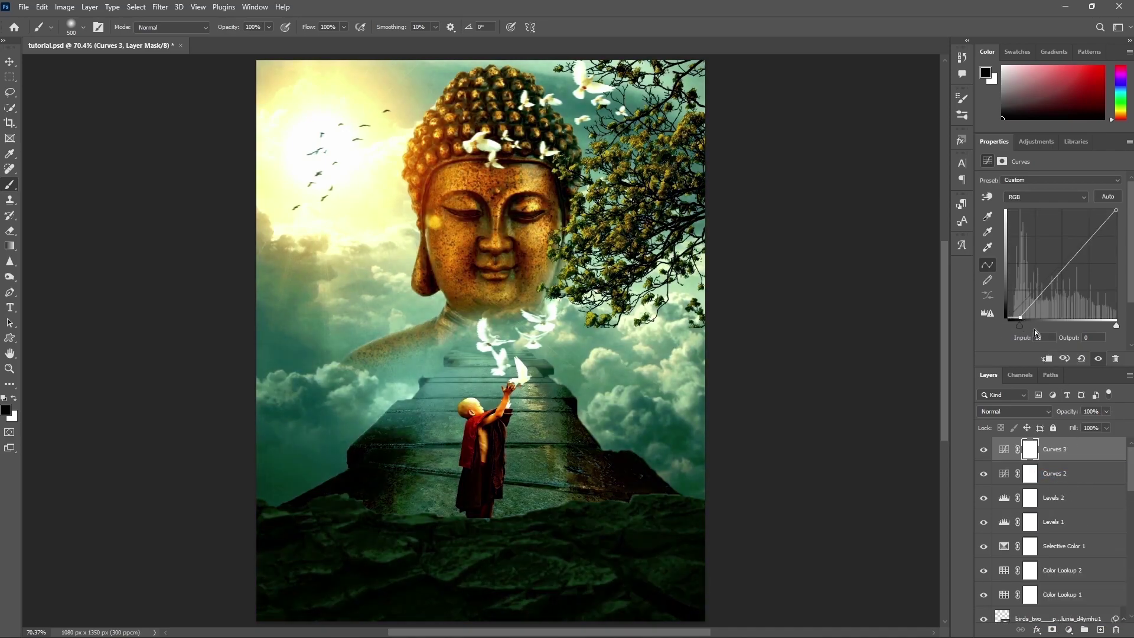
text(20)
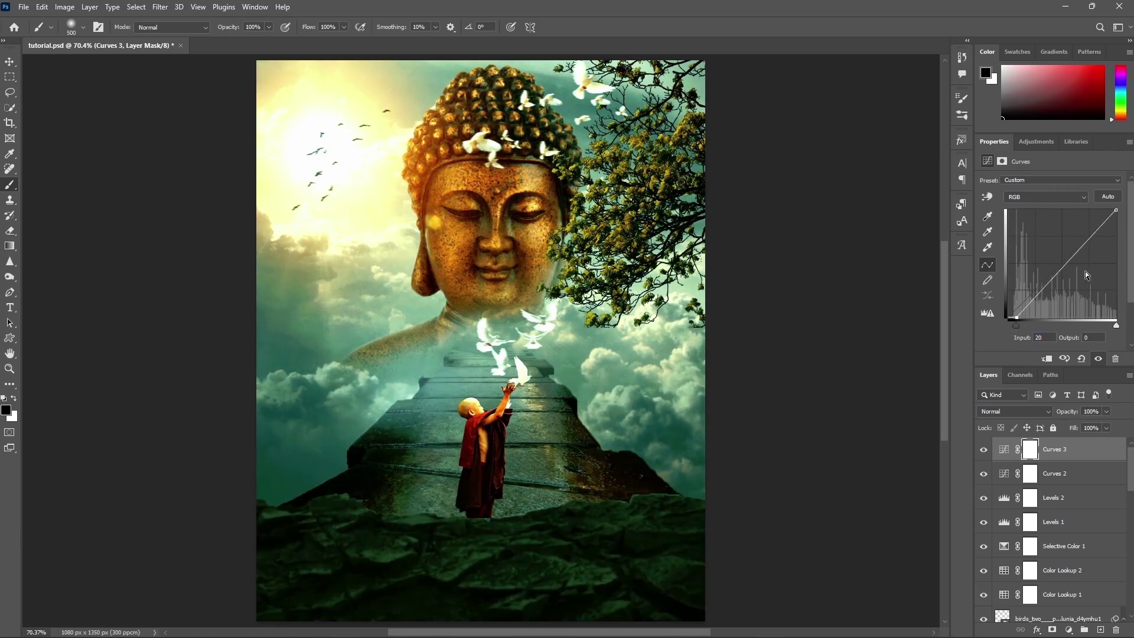
drag(1055, 275, 1056, 257)
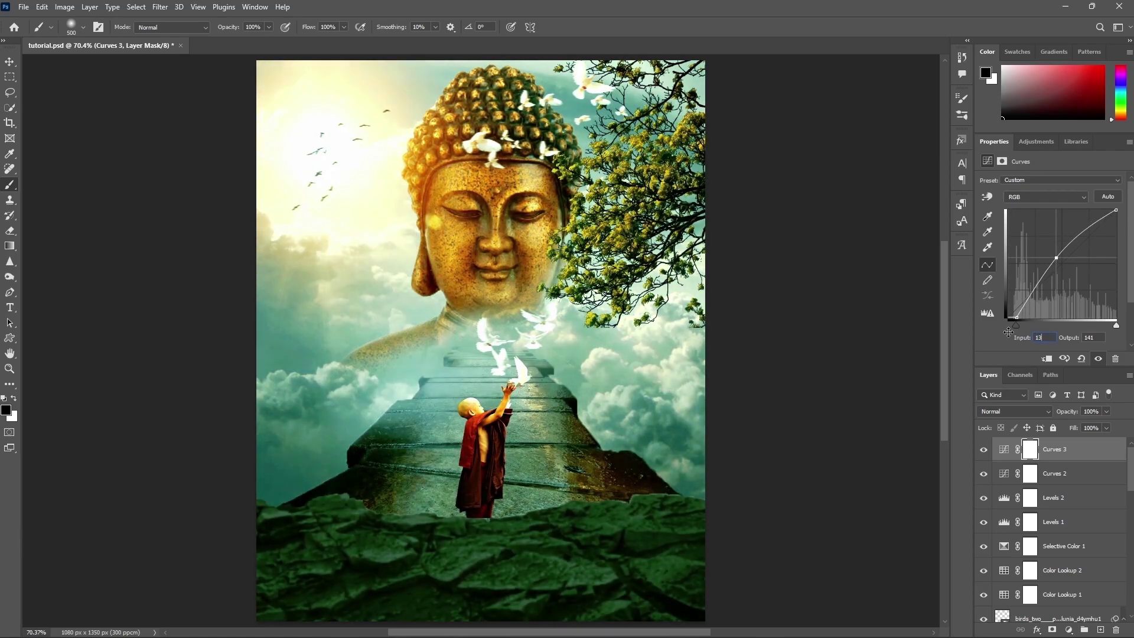
text(0)
key(Tab)
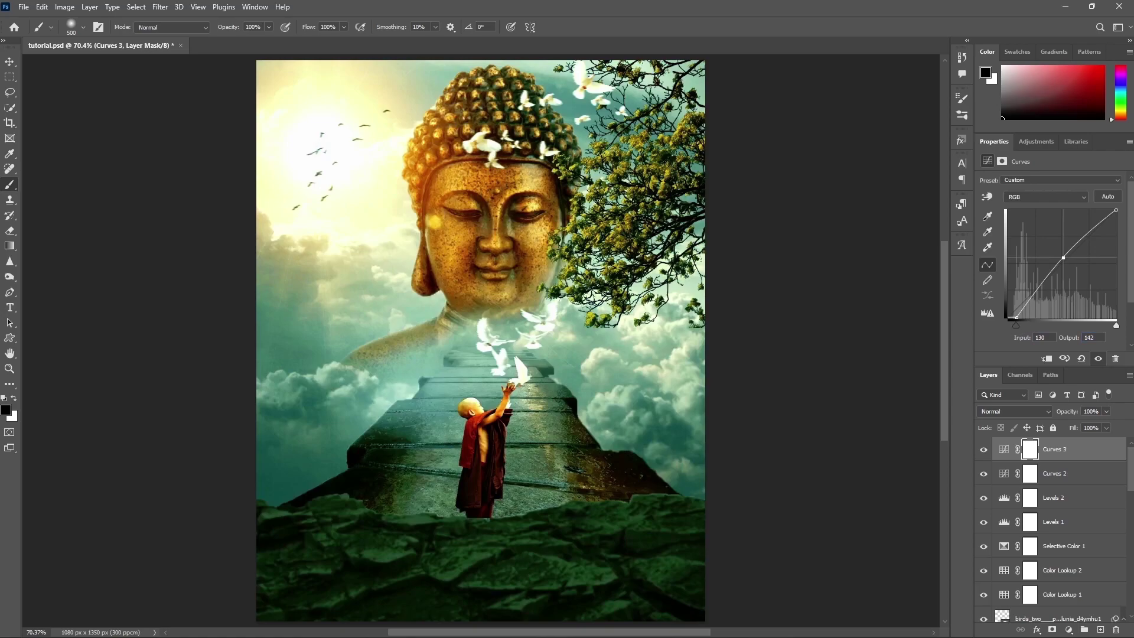
click(1074, 570)
- Set Color Lookup 2 to Hue, then stamp visible layers into a smart object named 'shift ctrl alt e'
click(1014, 411)
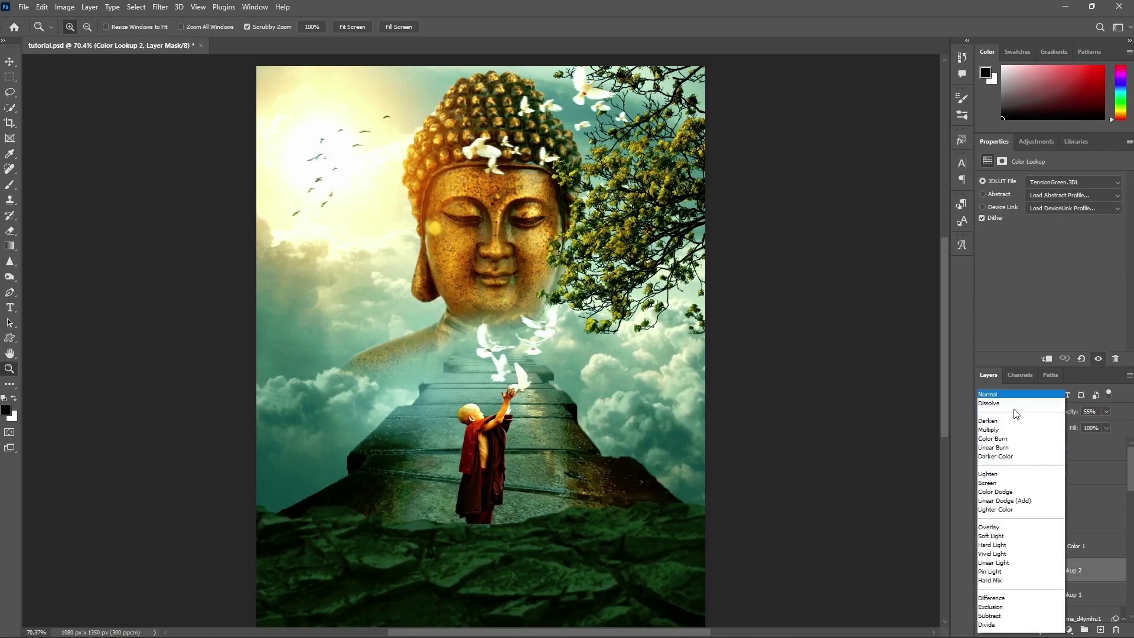
click(1015, 587)
click(1075, 451)
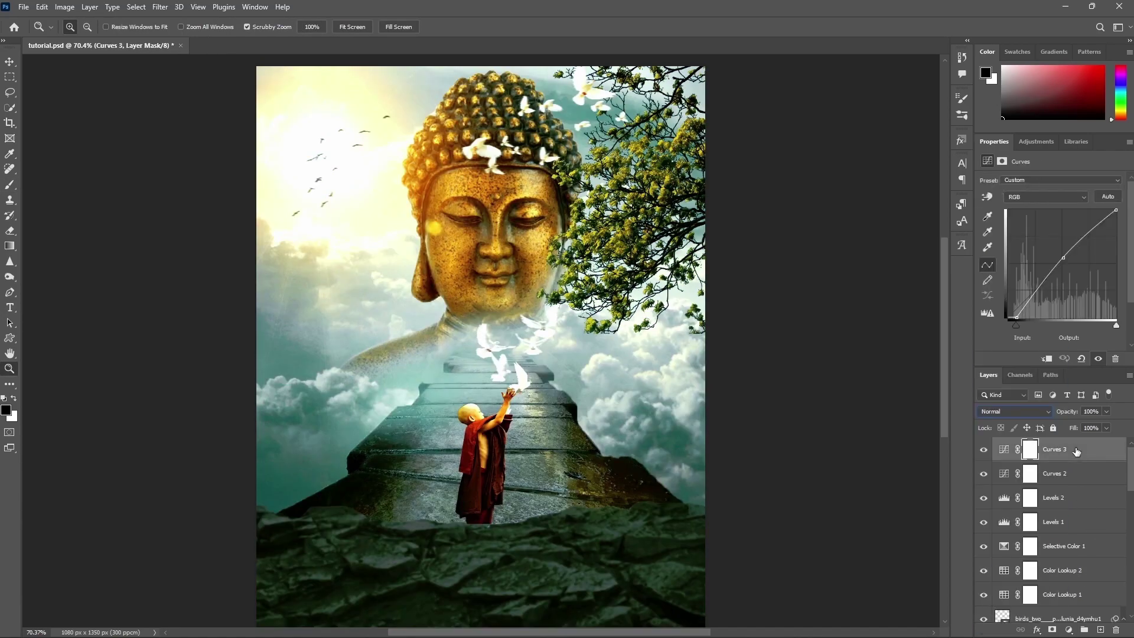
key(ctrl+shift+alt+e)
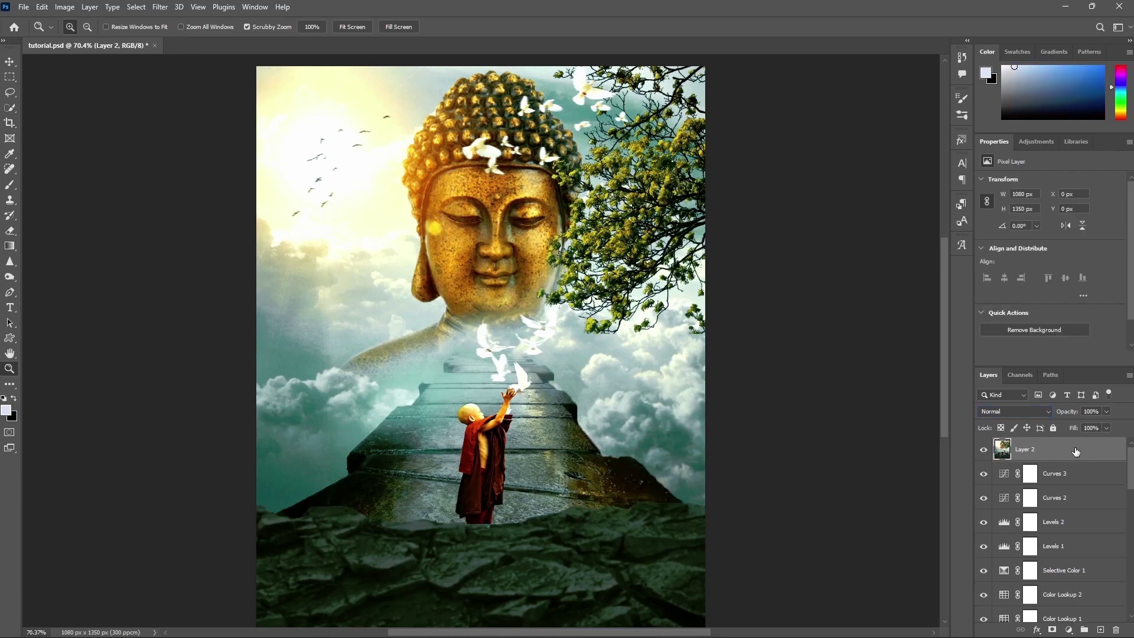
double_click(1028, 451)
text(shift ctrl alt e)
key(Return)
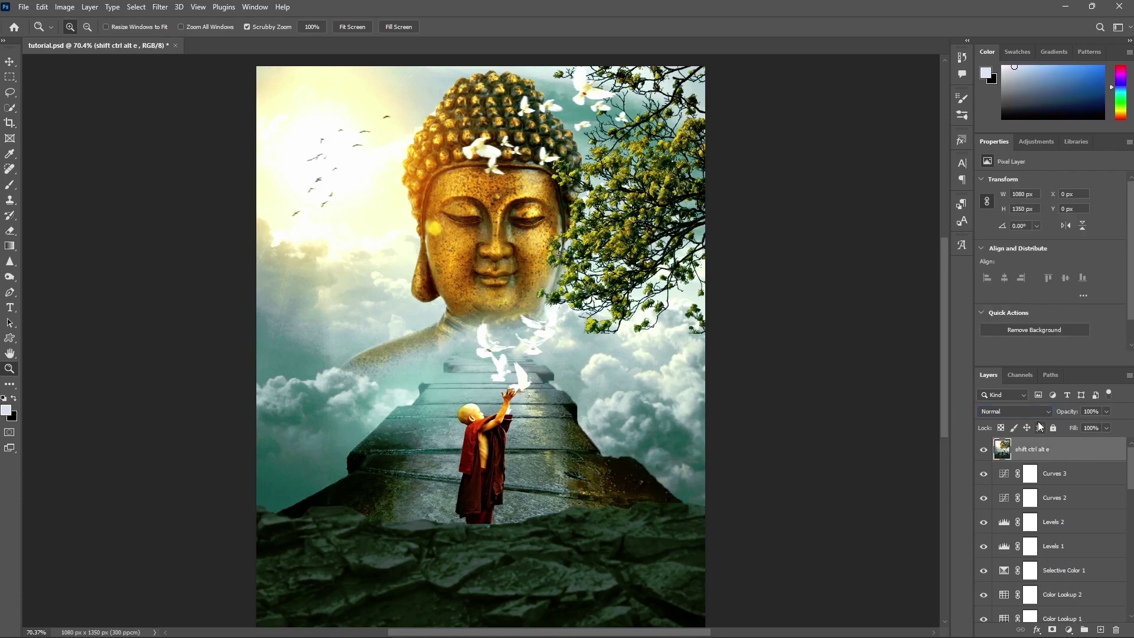
right_click(1053, 449)
click(952, 301)
- In the Camera Raw Filter, set the Basic tone values to -52, 108 and 35
click(160, 6)
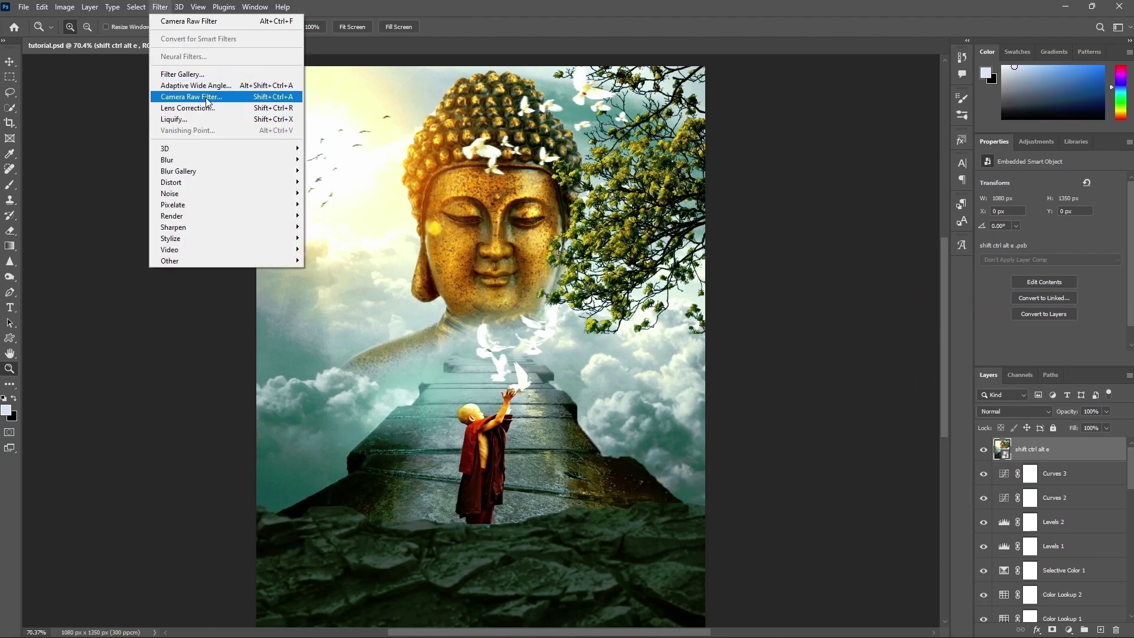
click(205, 96)
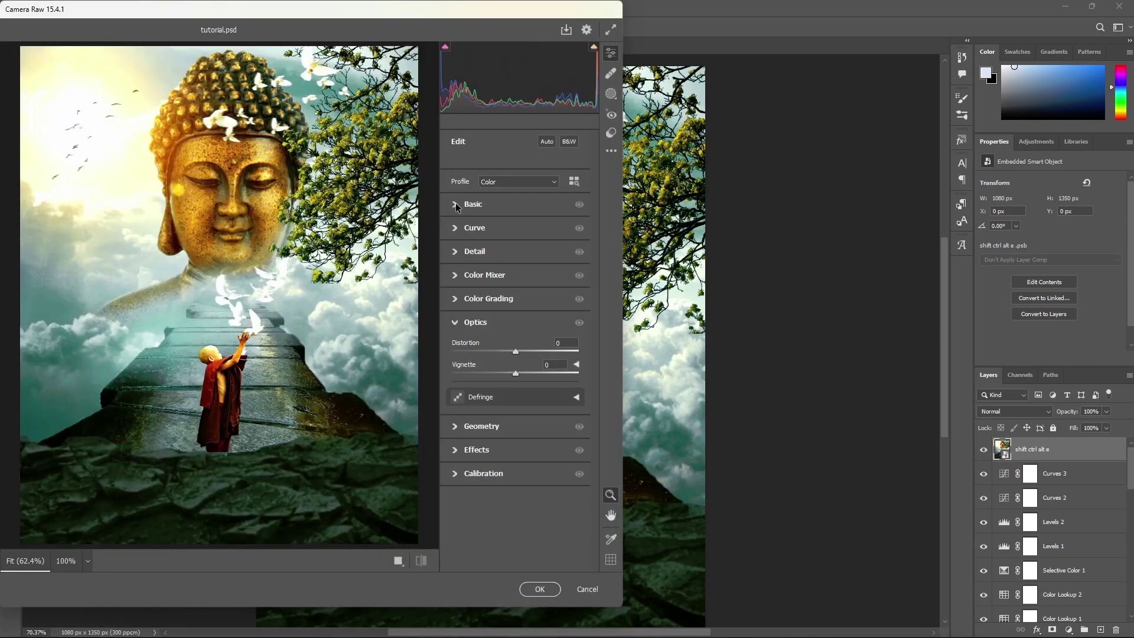
click(455, 204)
click(562, 289)
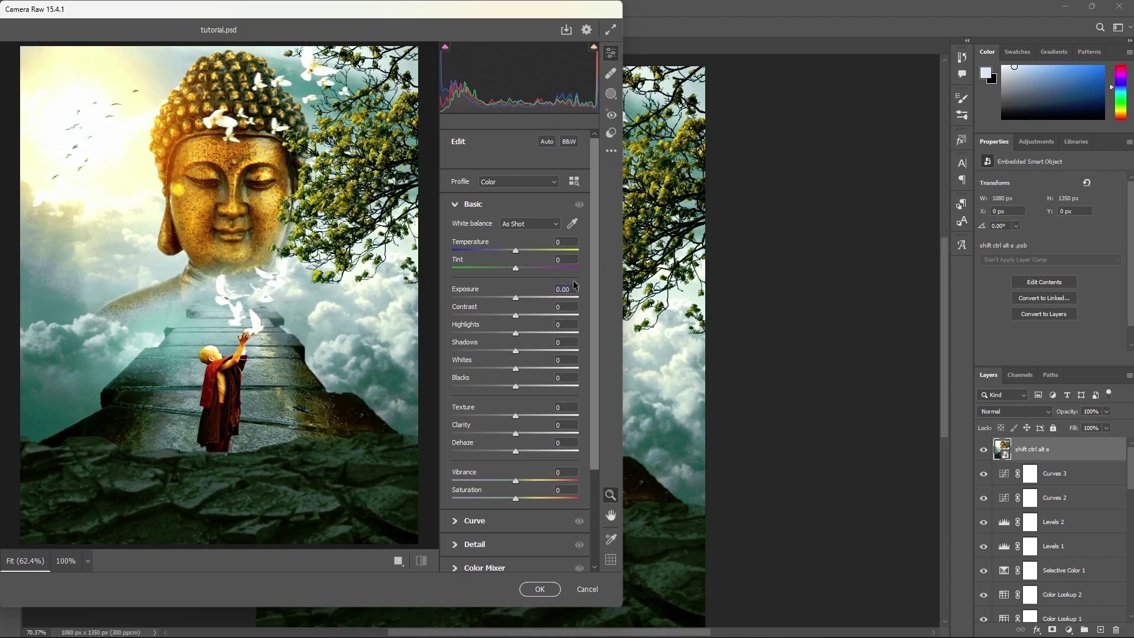
text(-)
text(5)
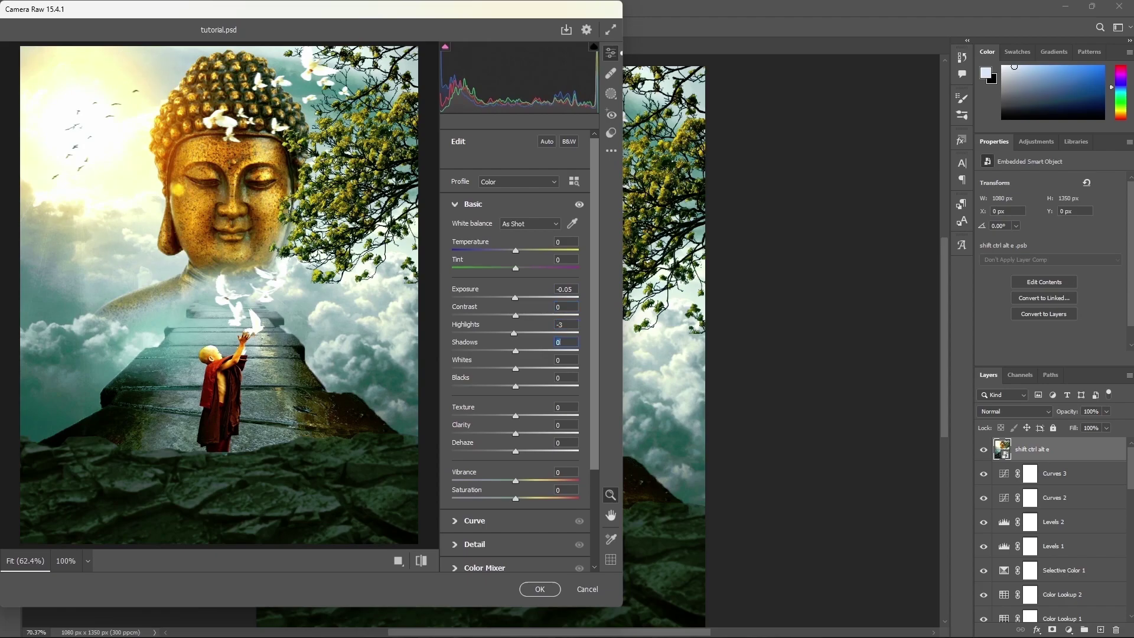
text(2)
key(Tab)
text(10)
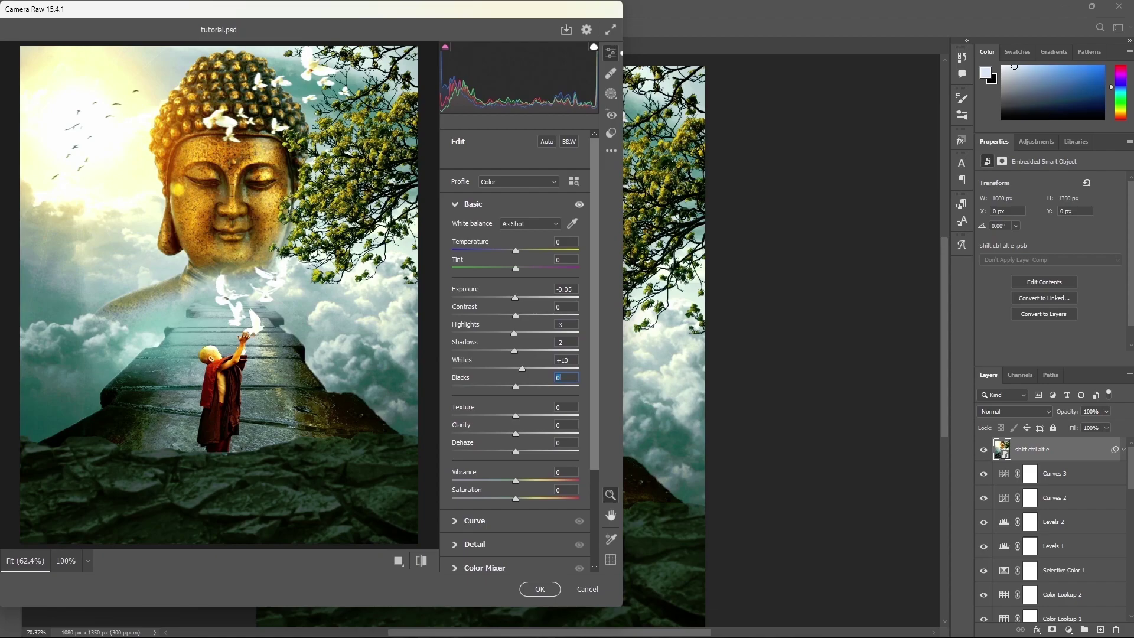
text(8)
key(Tab)
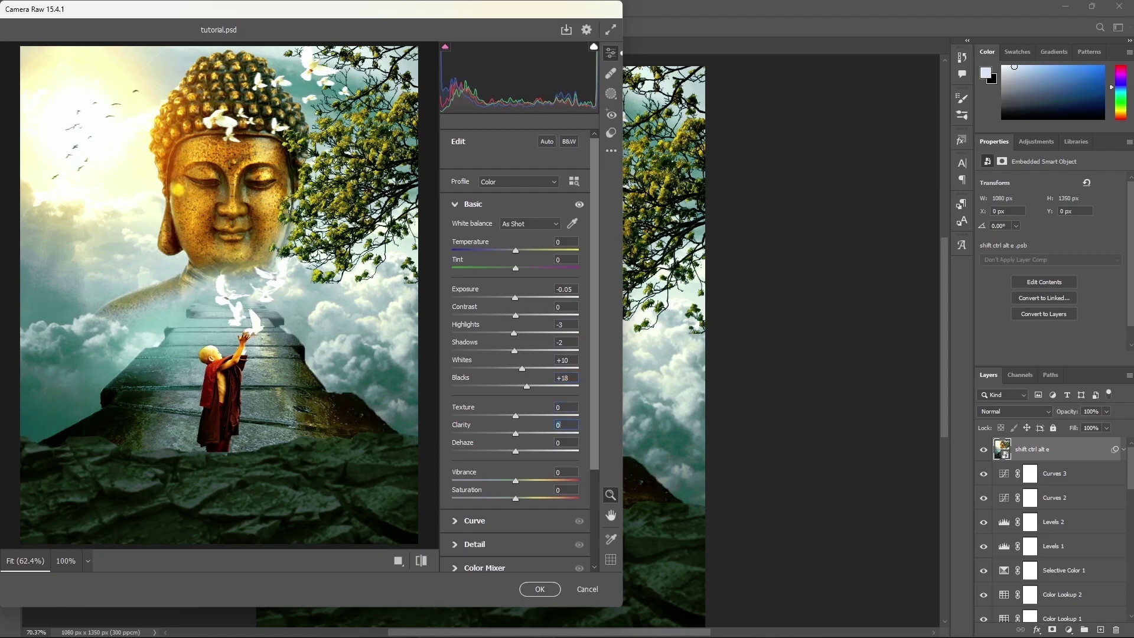
text(35)
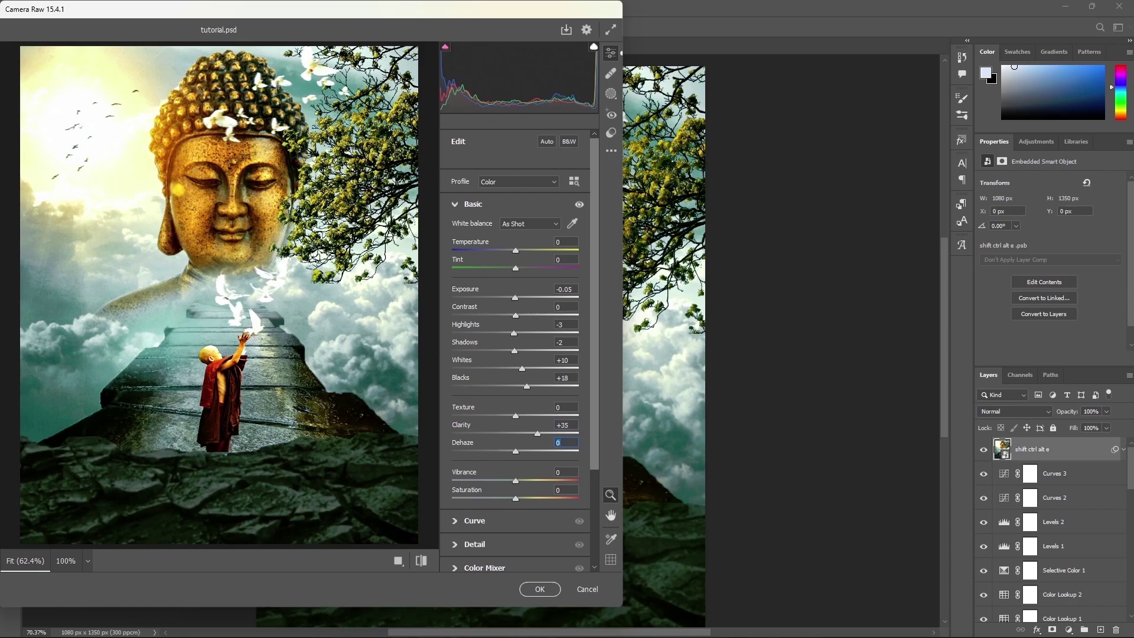
scroll(490, 348, down, 2)
- Raise the red tone curve's lower point, entering values 22, 137 and 123
click(474, 446)
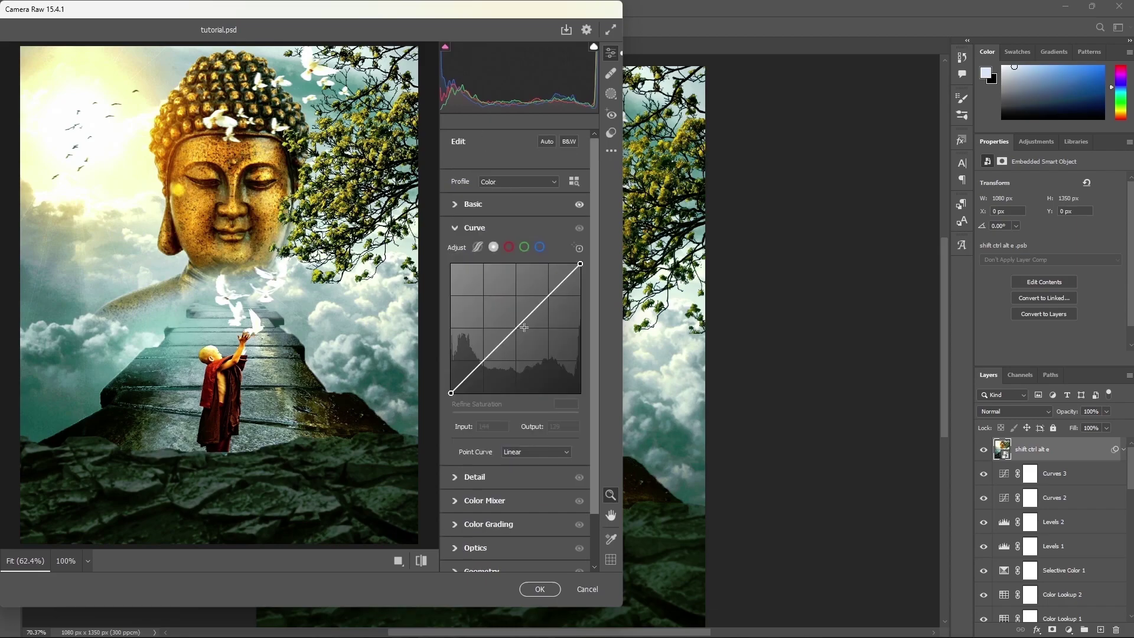
click(509, 246)
drag(451, 392, 451, 391)
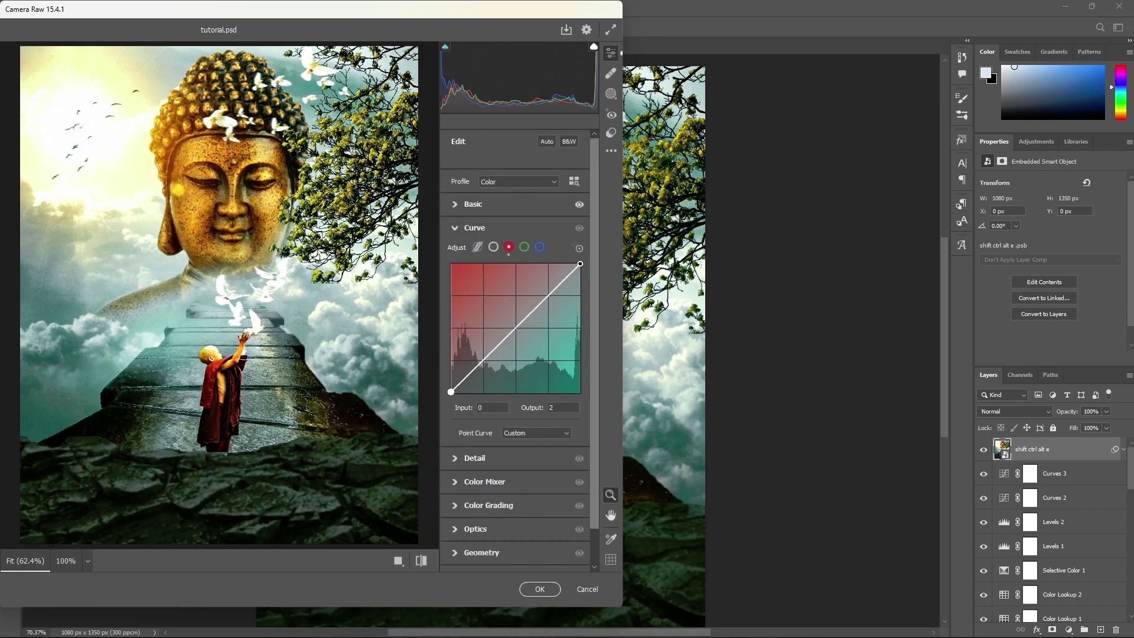
double_click(555, 408)
text(10)
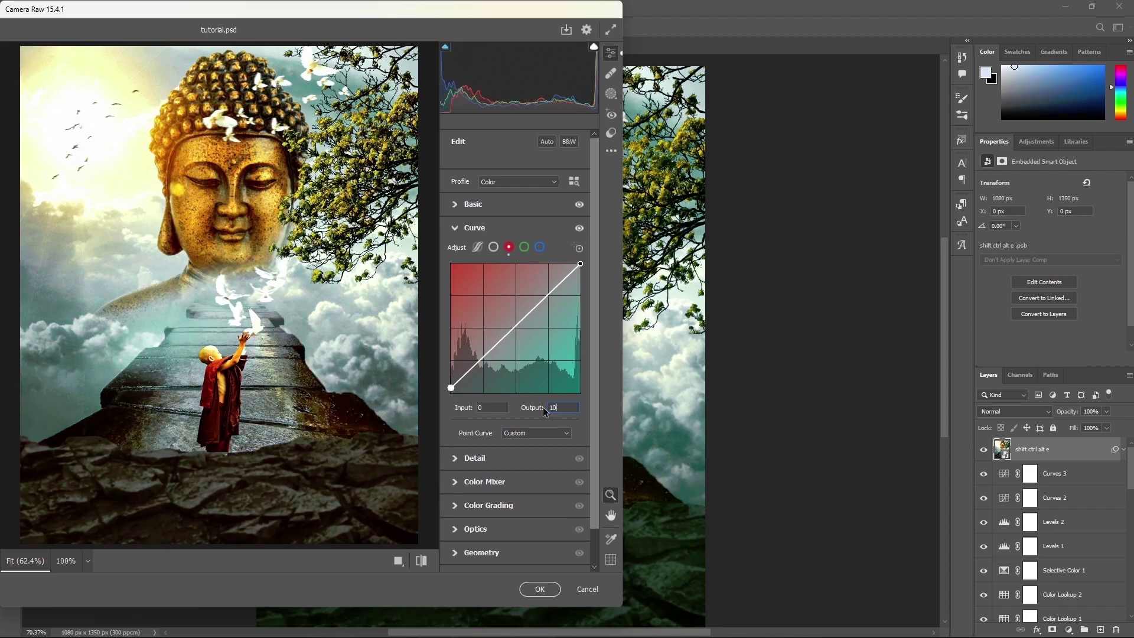
key(BackSpace)
text(22)
key(Return)
double_click(487, 407)
text(1)
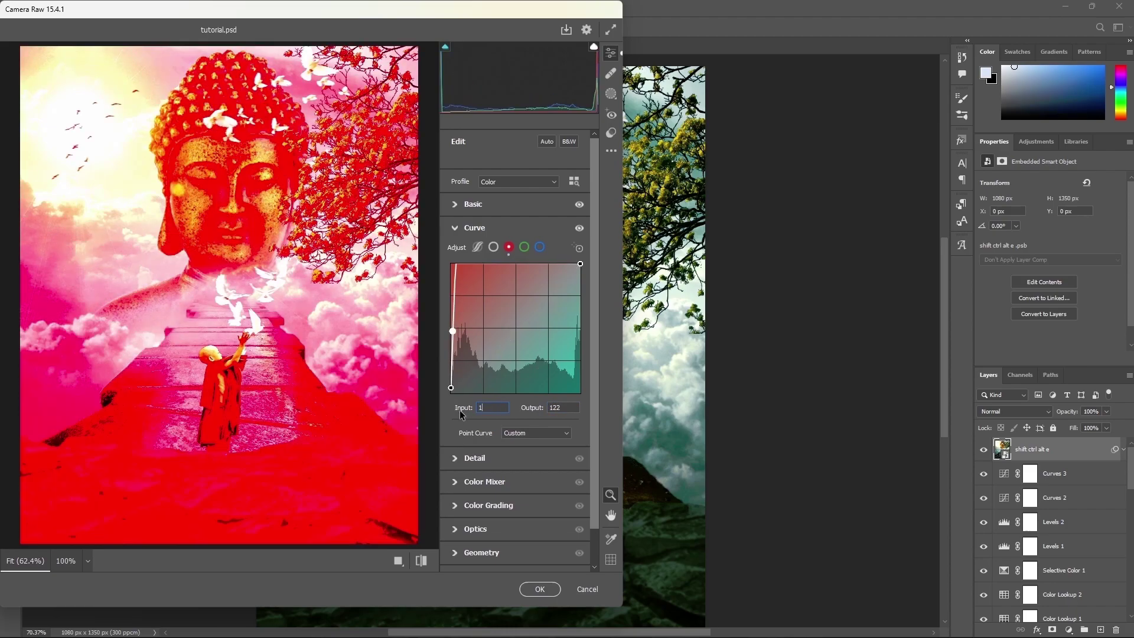
text(37)
key(Tab)
text(123)
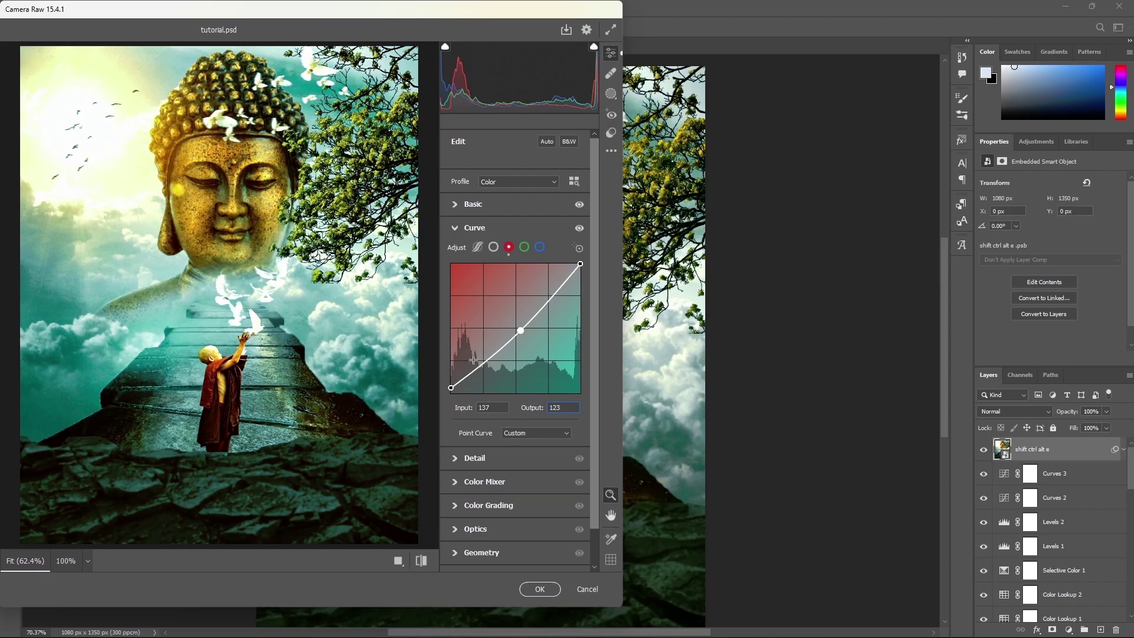
- Set the red curve's top point to input 252, output 255
drag(580, 264, 581, 269)
double_click(496, 407)
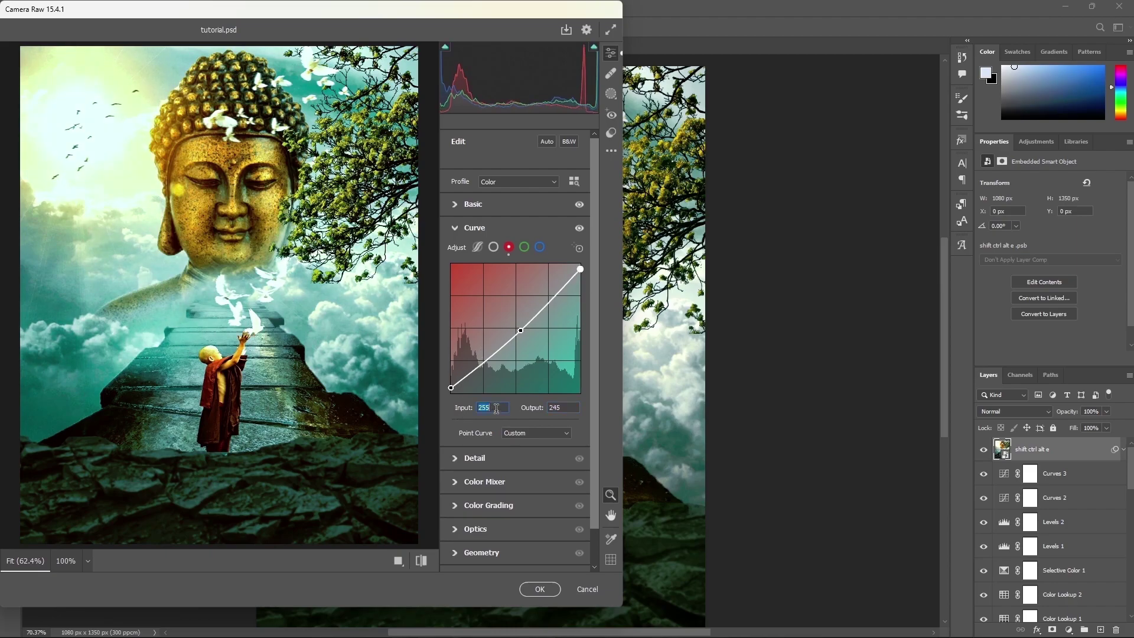
text(252)
key(Tab)
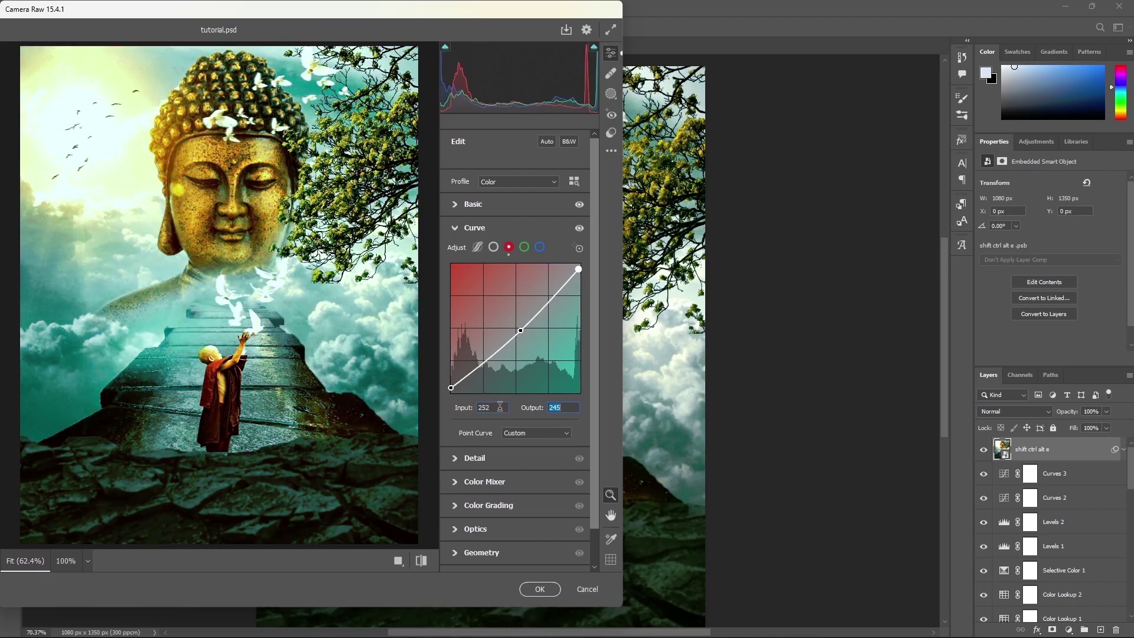
text(255)
- Add a blue curve midpoint at 141 and set the blue top endpoint output to 255
click(540, 247)
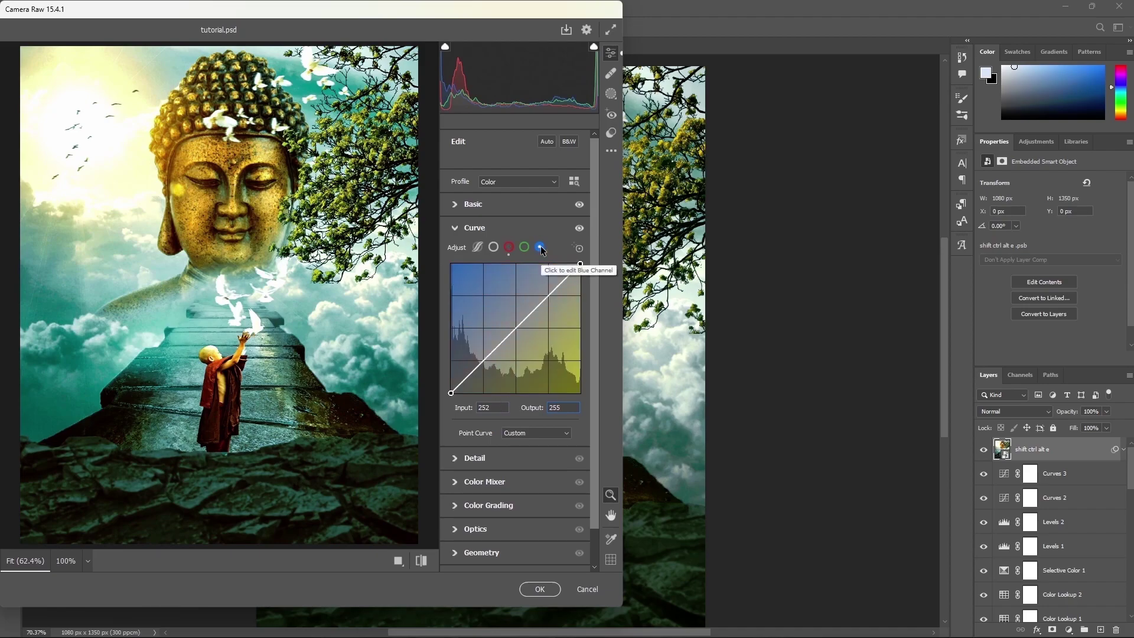
drag(516, 328, 515, 334)
click(492, 408)
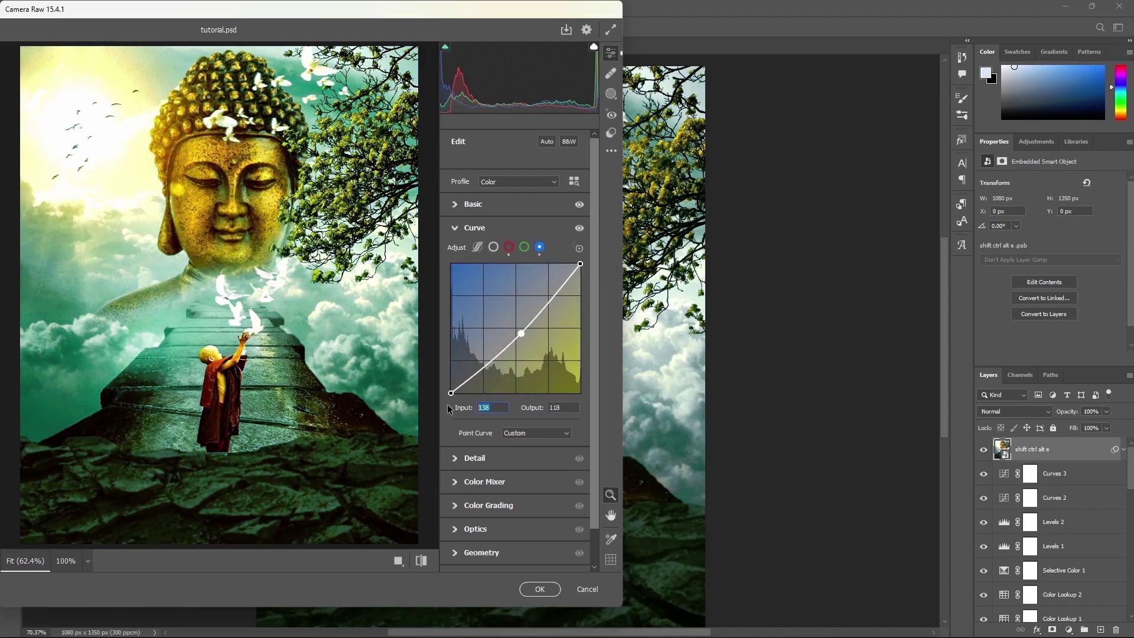
text(141)
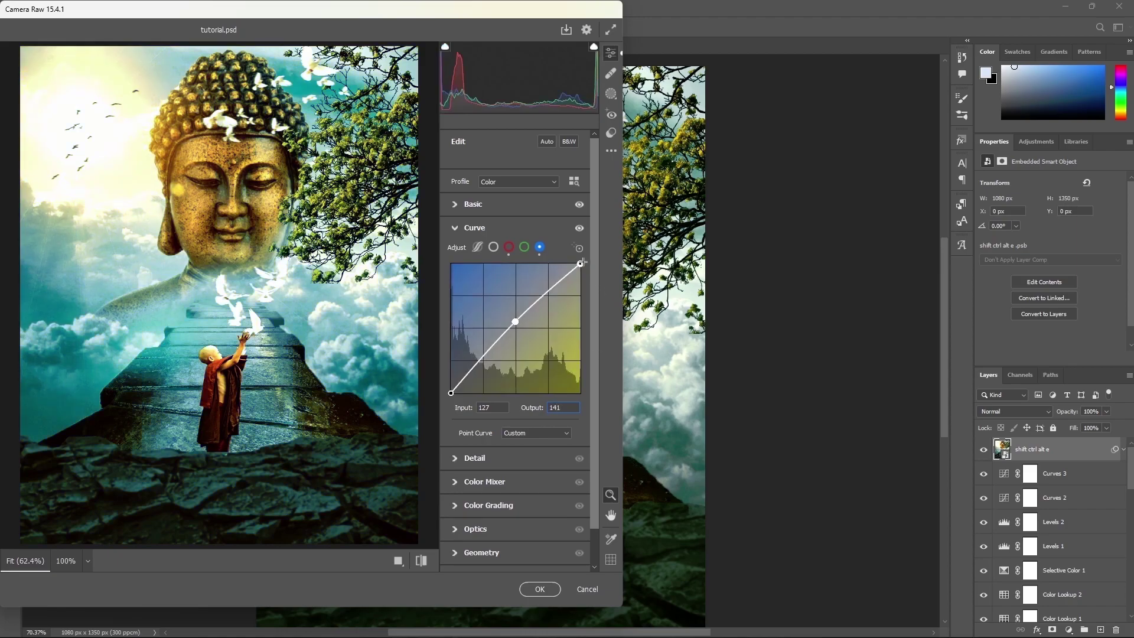
drag(579, 263, 579, 266)
click(558, 408)
text(2)
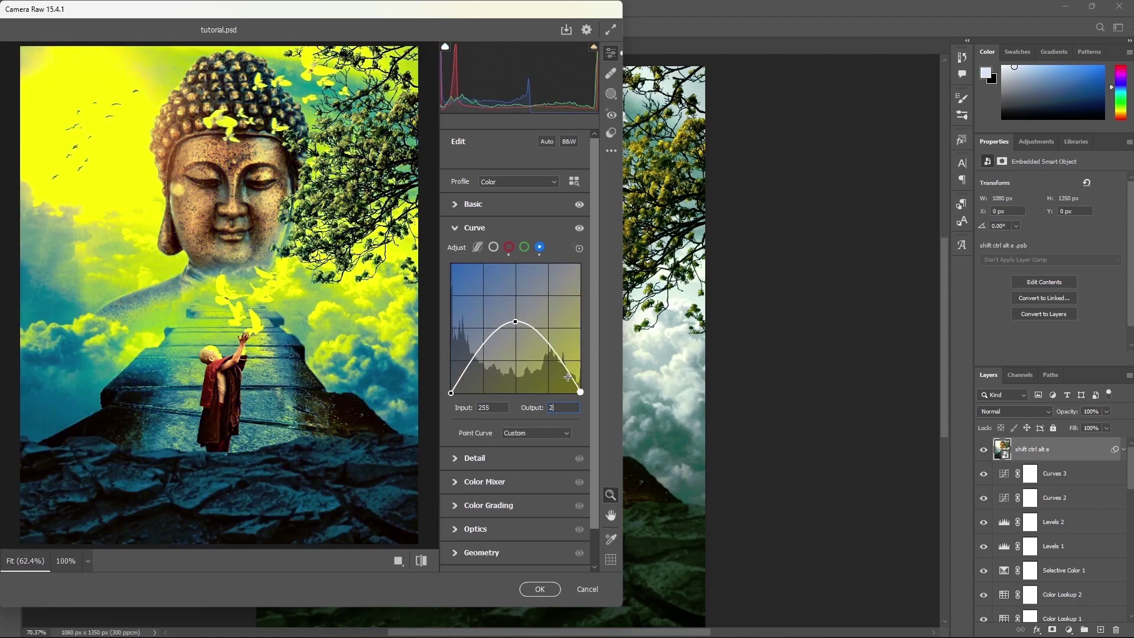
text(55)
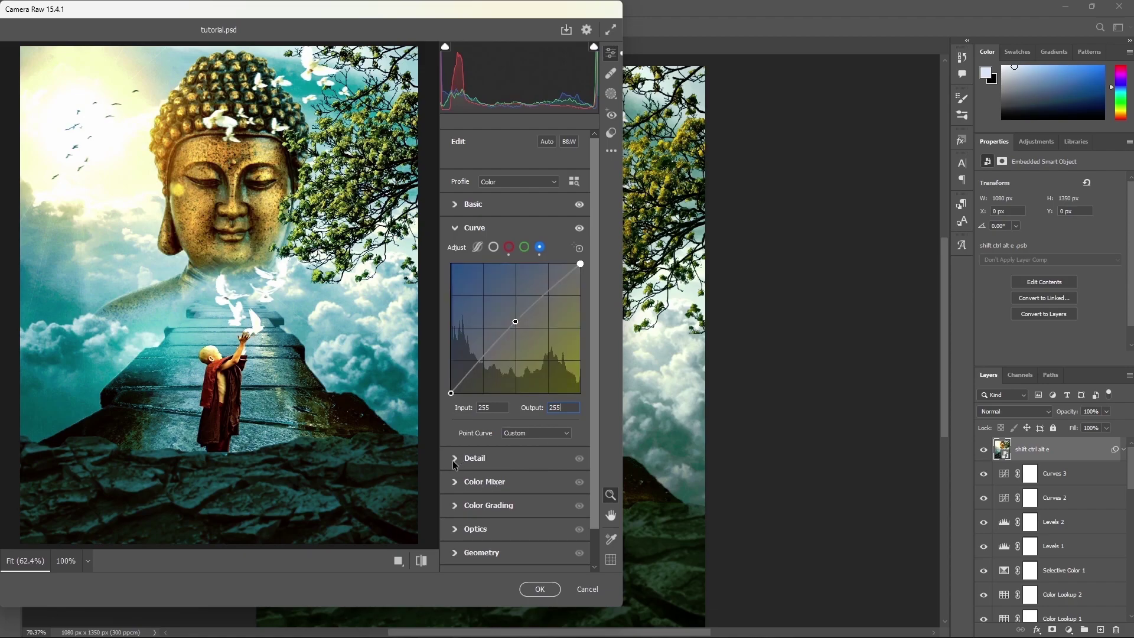
- Apply sharpening and noise reduction plus a dark edge vignette, and confirm the Camera Raw filter
click(455, 463)
text(83)
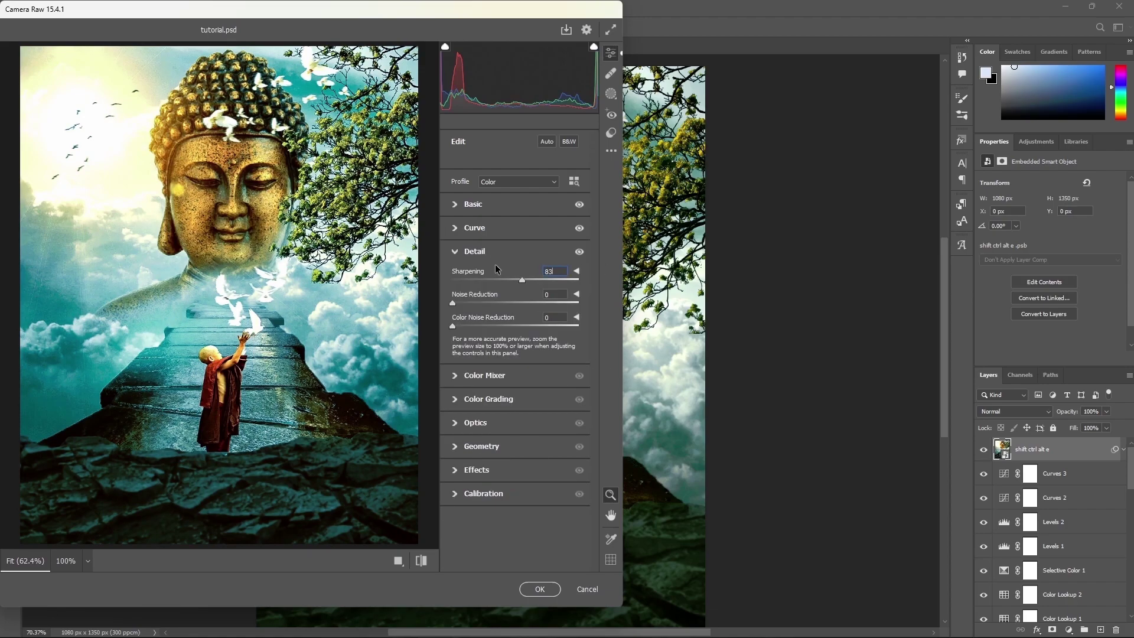
text(45)
click(475, 422)
drag(516, 373, 452, 373)
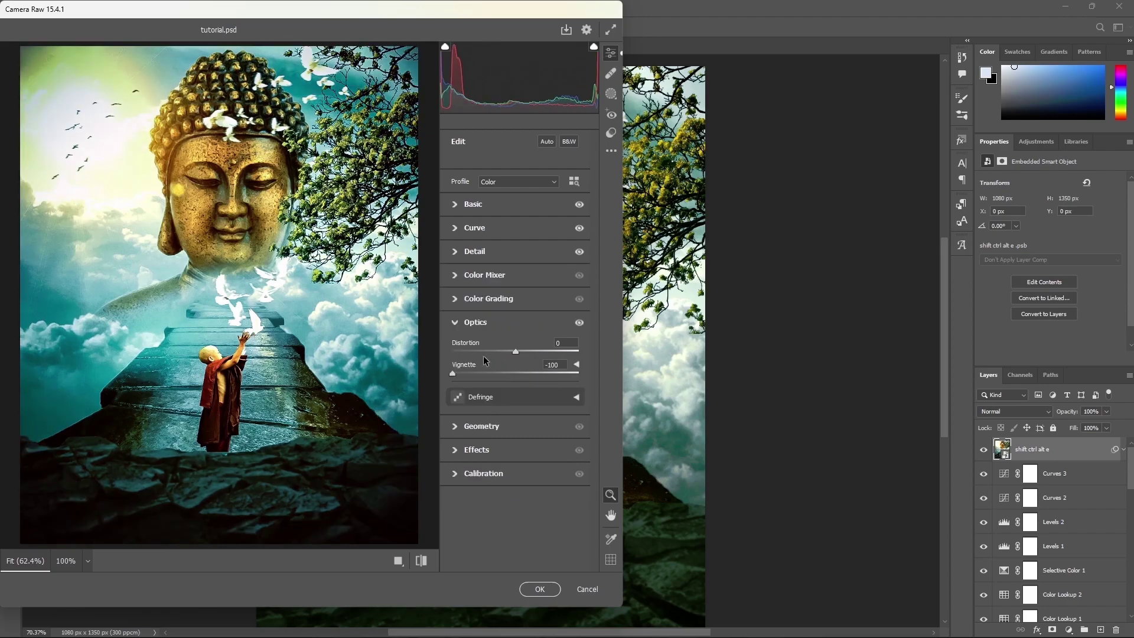
click(539, 589)
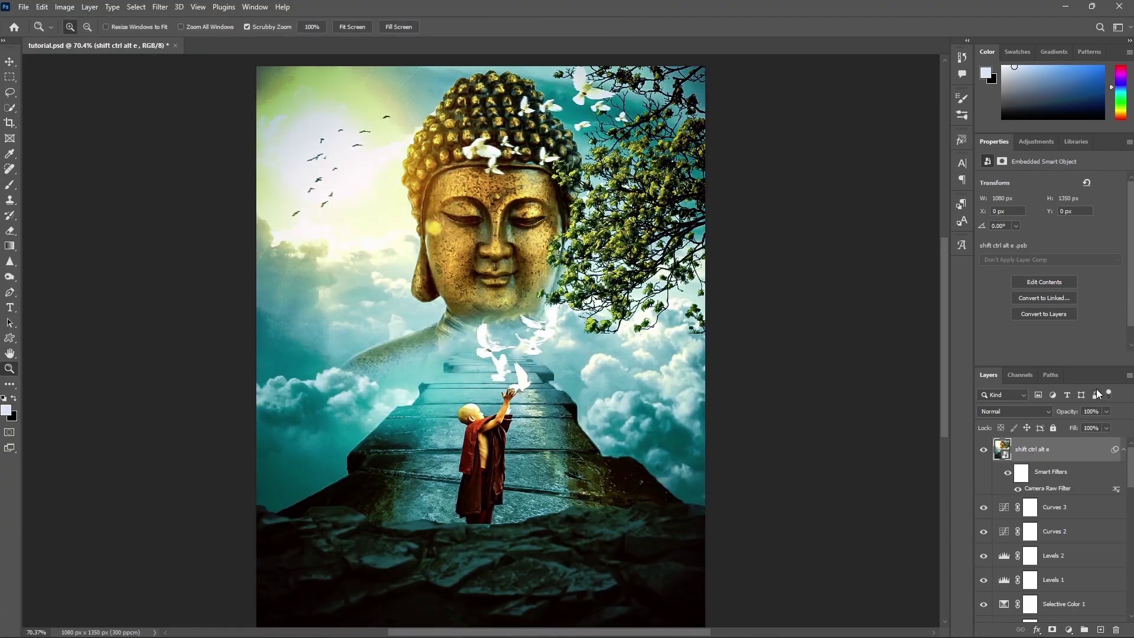
- Lower the merged layer's opacity to 73% and add a new layer filled with 50% grey
drag(1063, 411, 1047, 406)
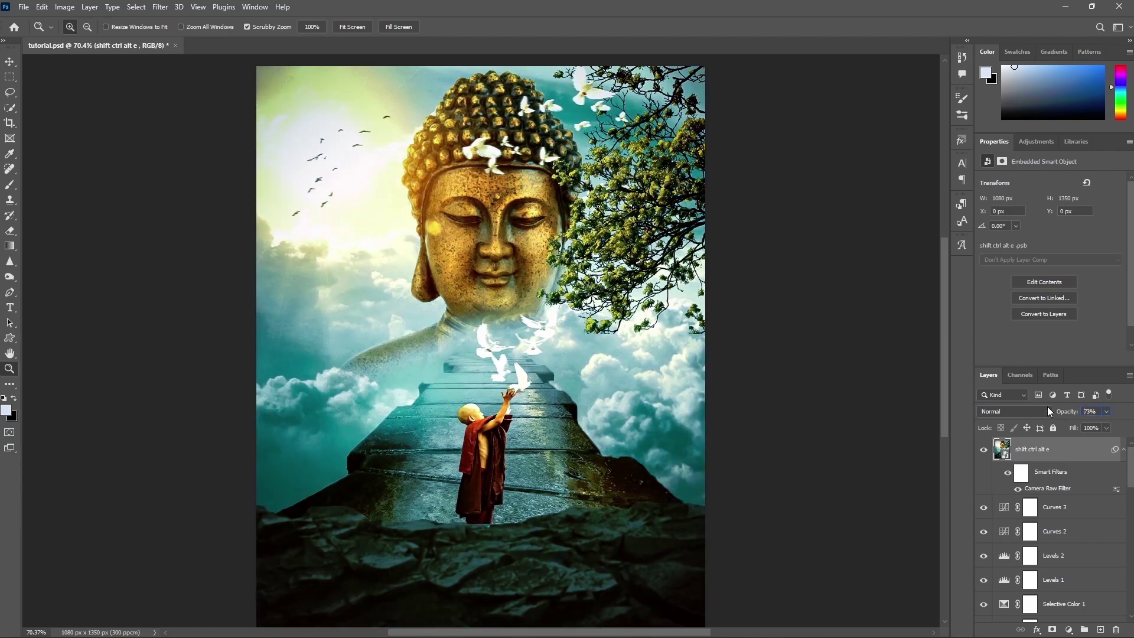
key(ctrl+shift+alt+n)
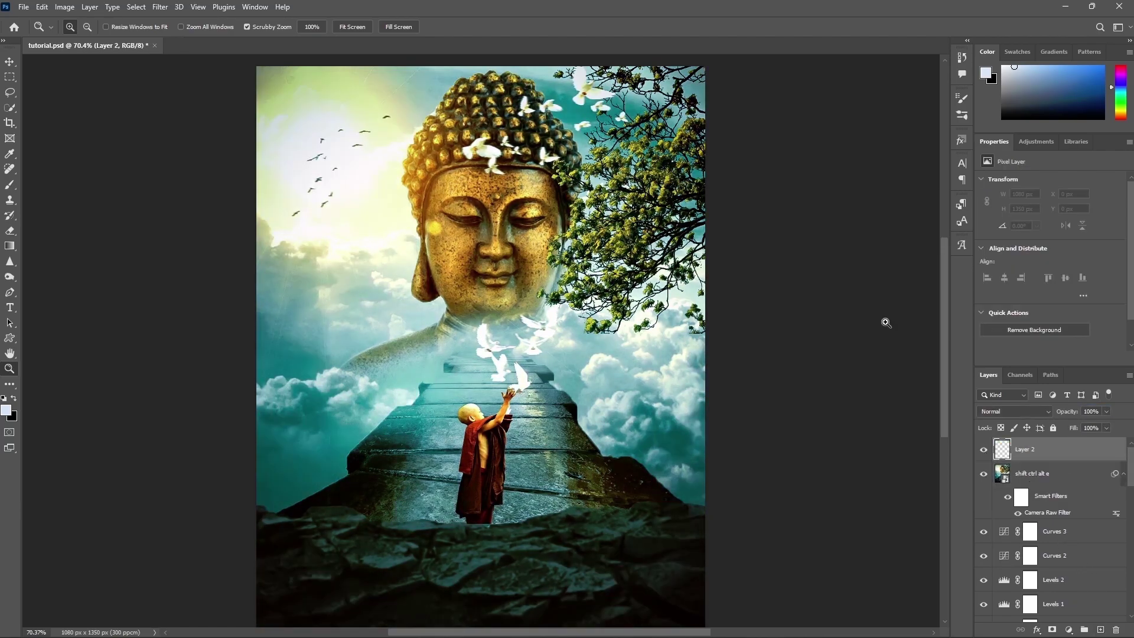
click(42, 7)
click(53, 195)
click(643, 170)
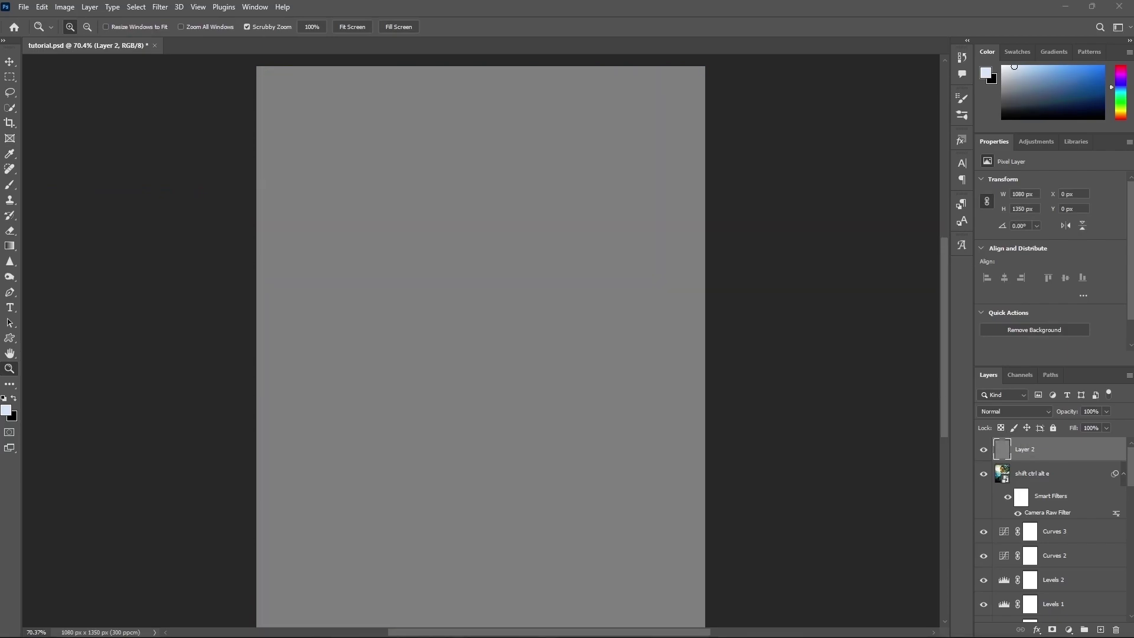
- Name the grey layer 'Layer ctrl left click layer to select', blend it as Overlay, then select buddha-3
double_click(1027, 449)
text(Layer ctrl left click layer to select)
key(Return)
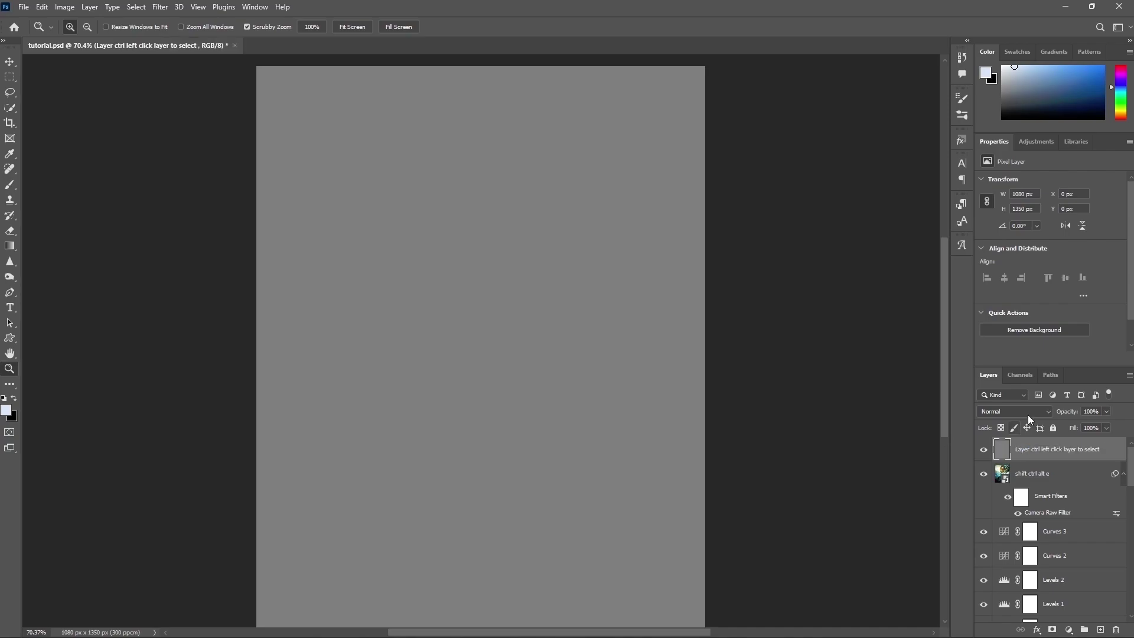
click(1027, 412)
click(1004, 466)
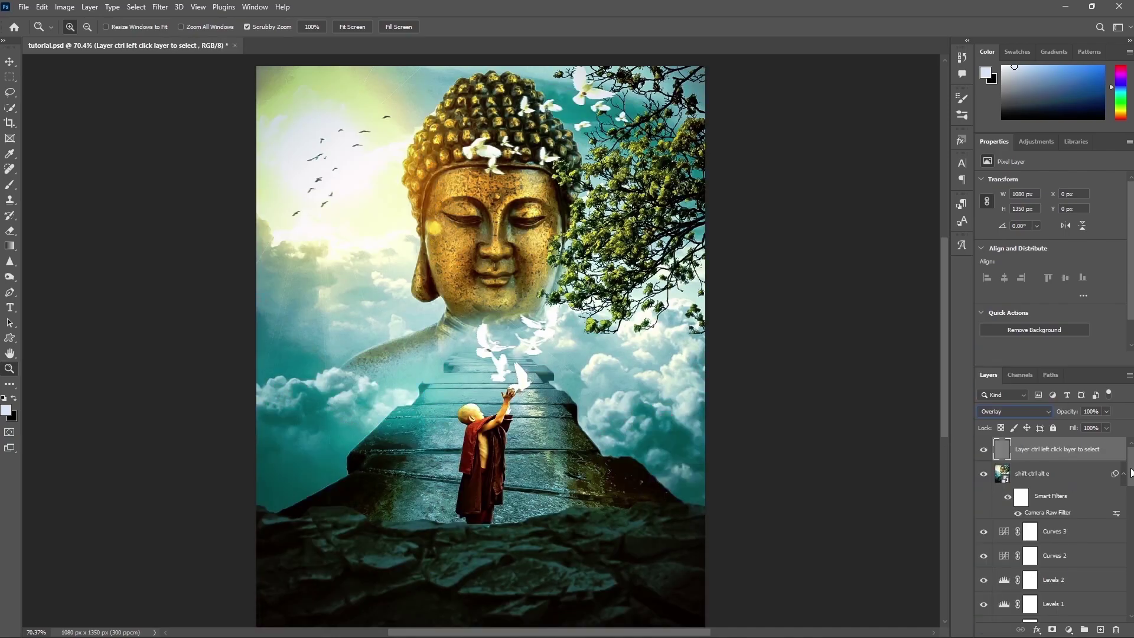
scroll(1051, 532, down, 3)
scroll(1033, 561, down, 3)
scroll(1022, 588, down, 3)
scroll(1022, 587, down, 3)
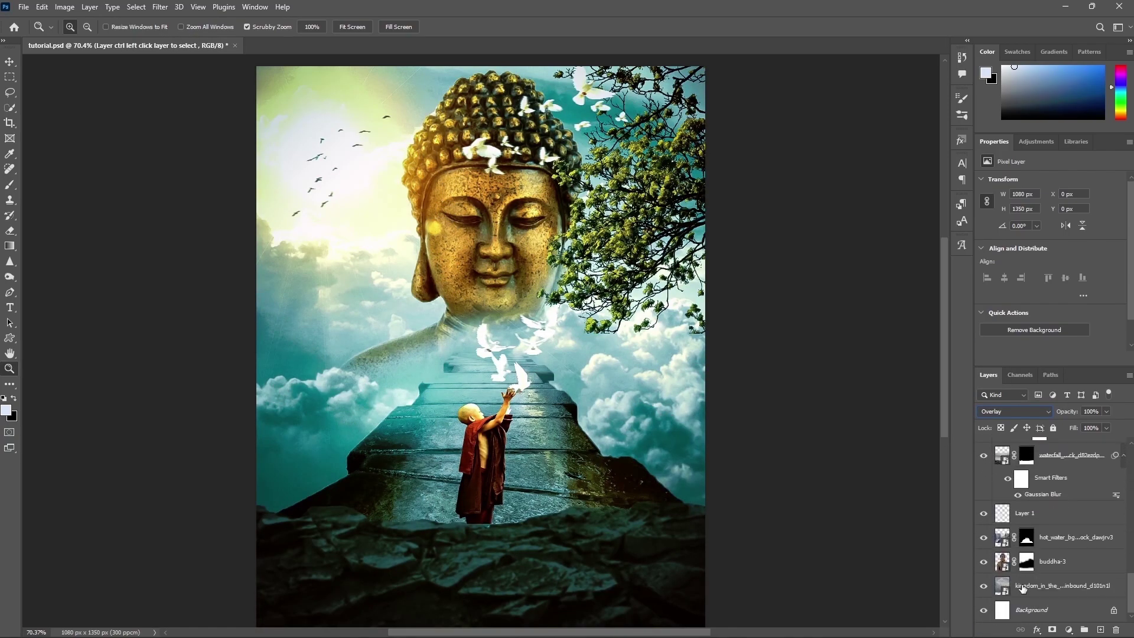
click(1063, 562)
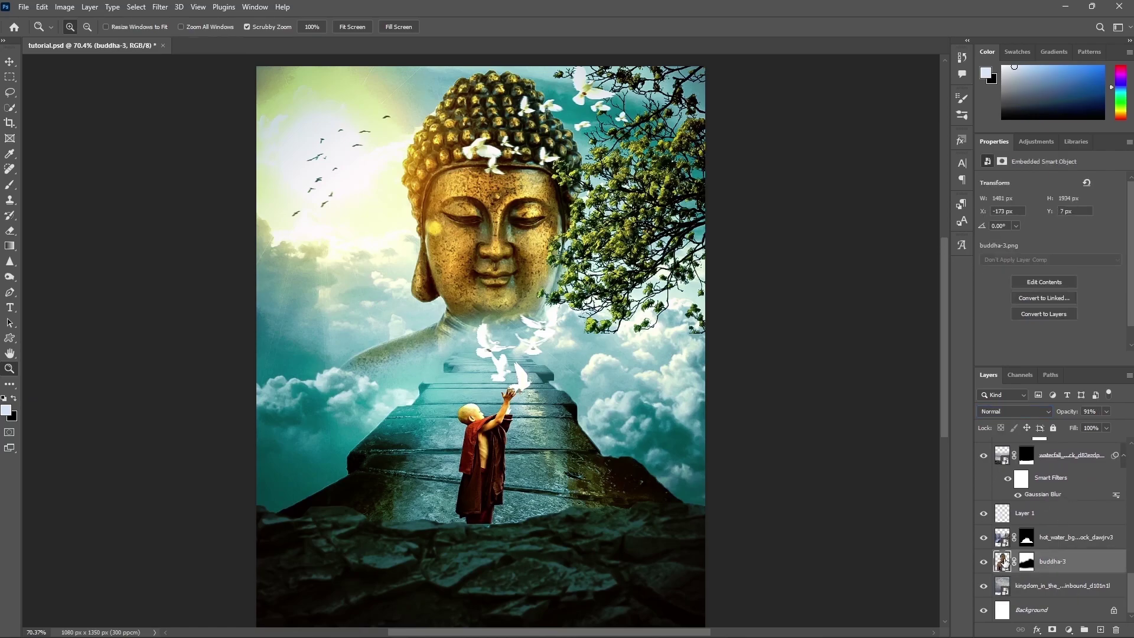
- Within the Buddha's outline, dodge its face and head top on the grey layer, then deselect
ctrl+click(1004, 564)
key(alt+period)
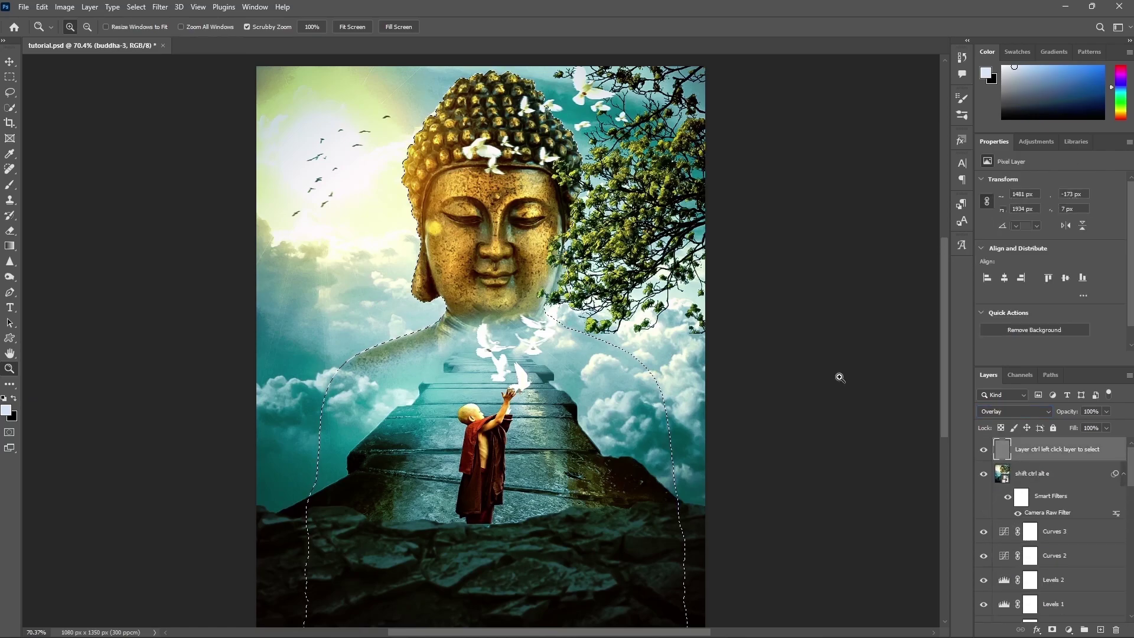
key(o)
mouse_move(461, 266)
mouse_down()
mouse_move(549, 154)
mouse_move(549, 283)
mouse_up()
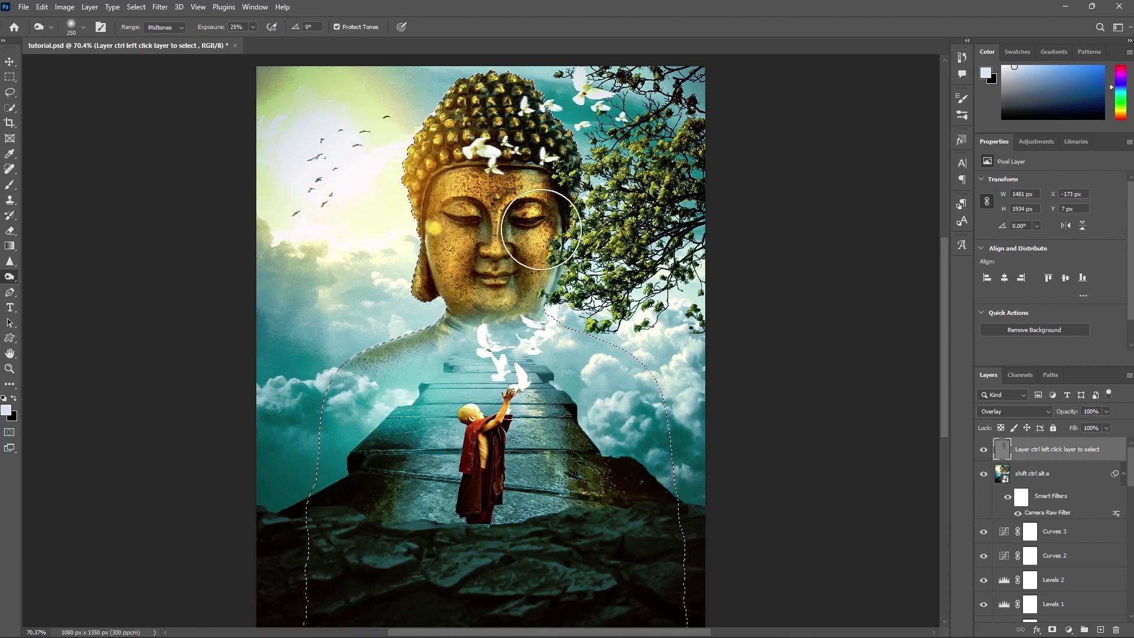
drag(531, 177, 540, 360)
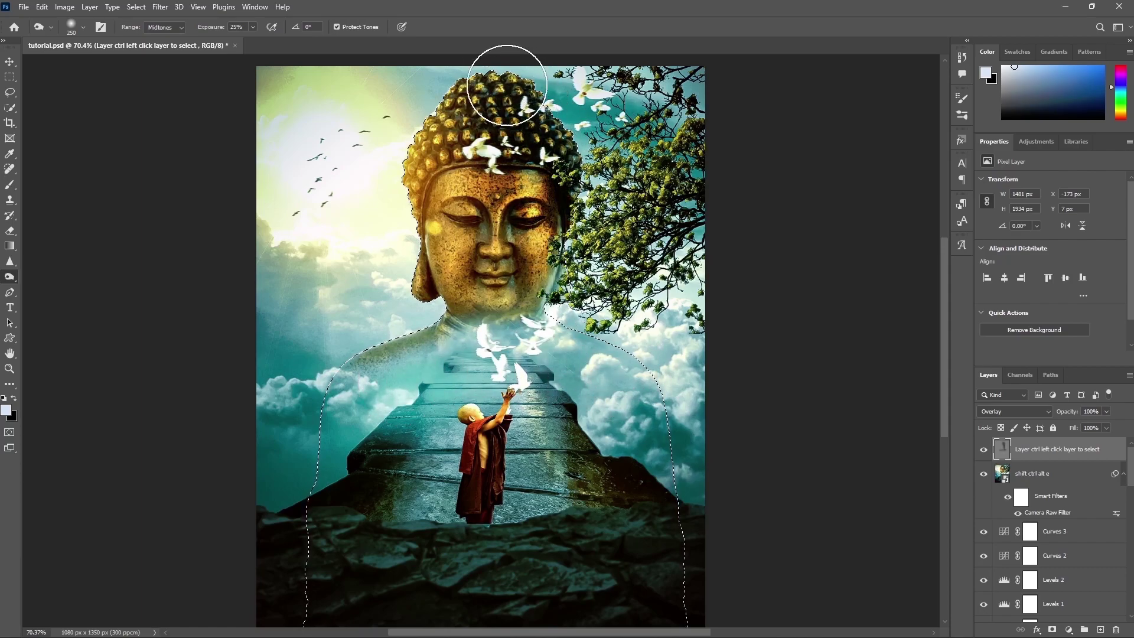
right_click(9, 276)
click(53, 286)
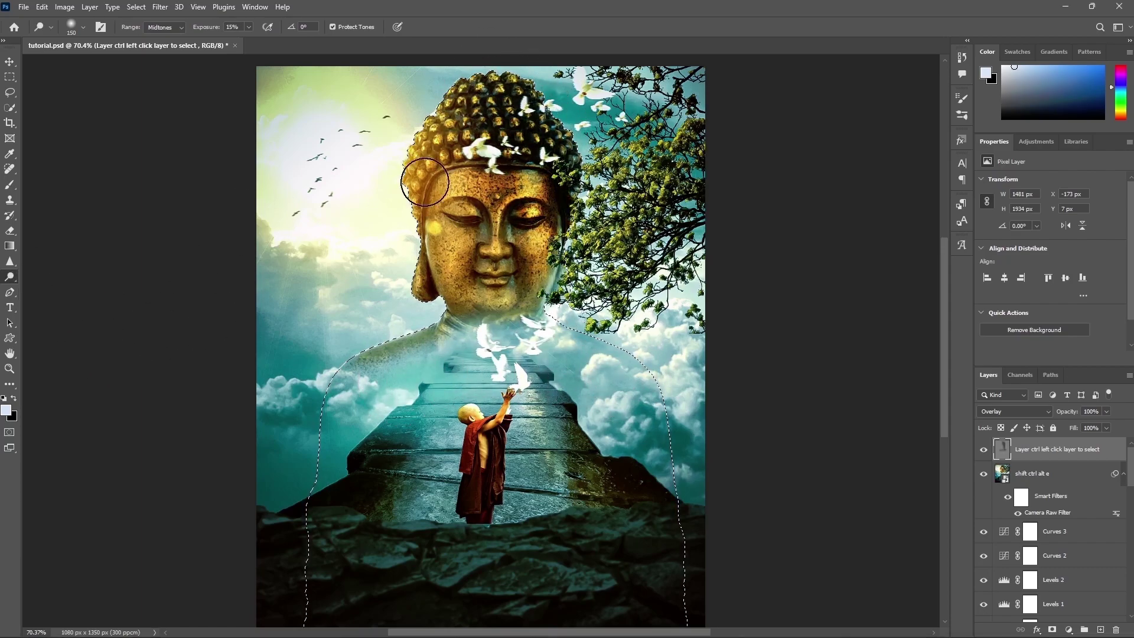
drag(419, 316, 392, 260)
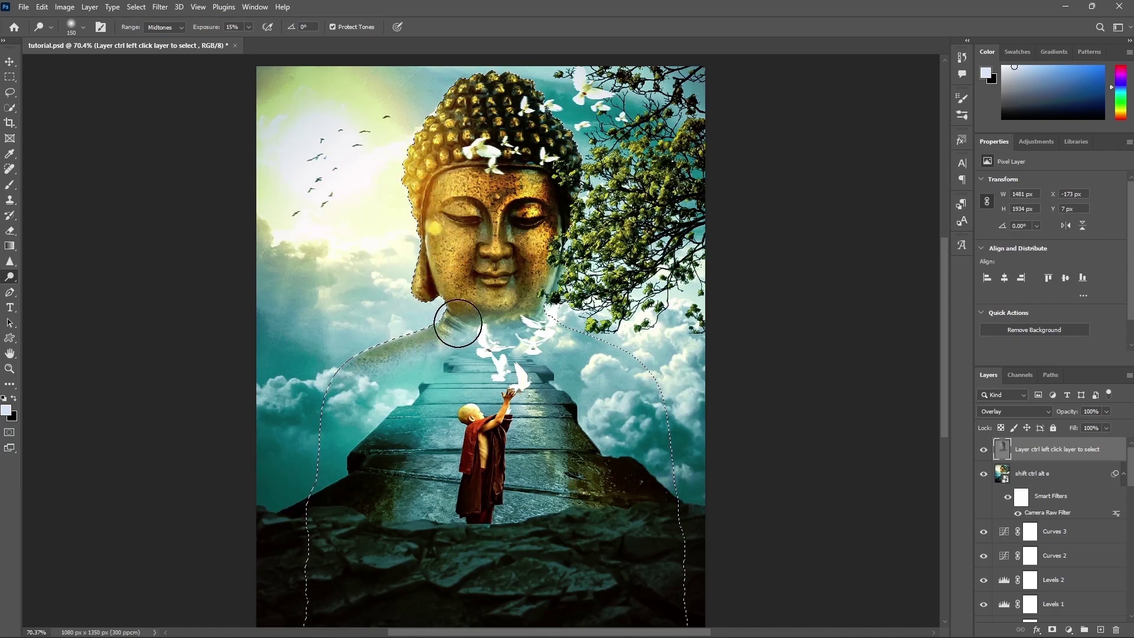
key(ctrl+z)
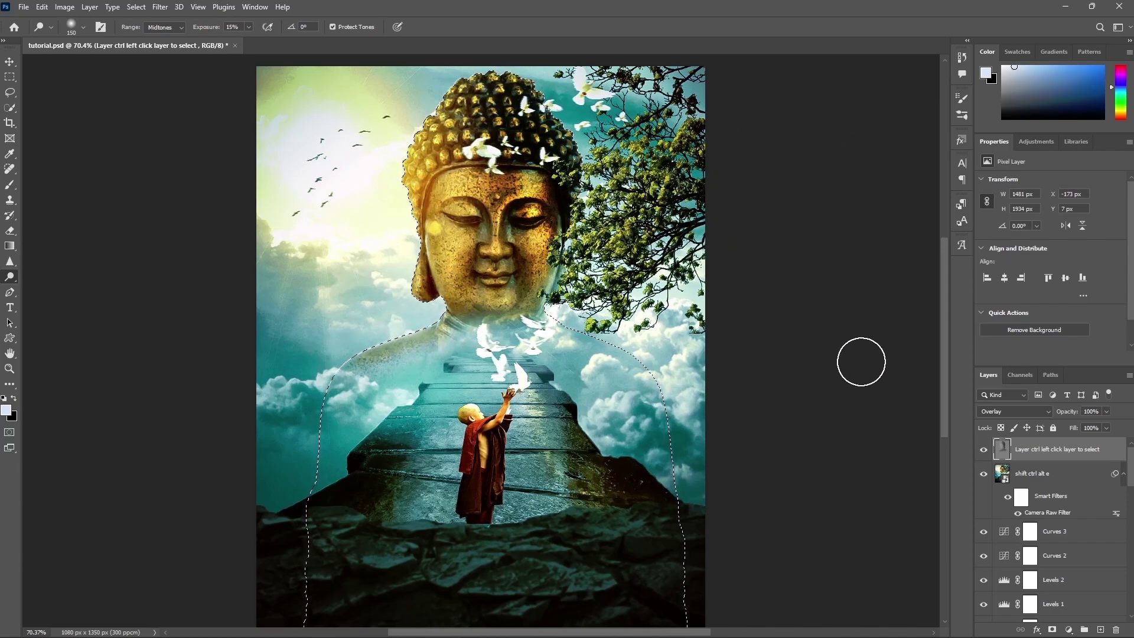
key(ctrl+d)
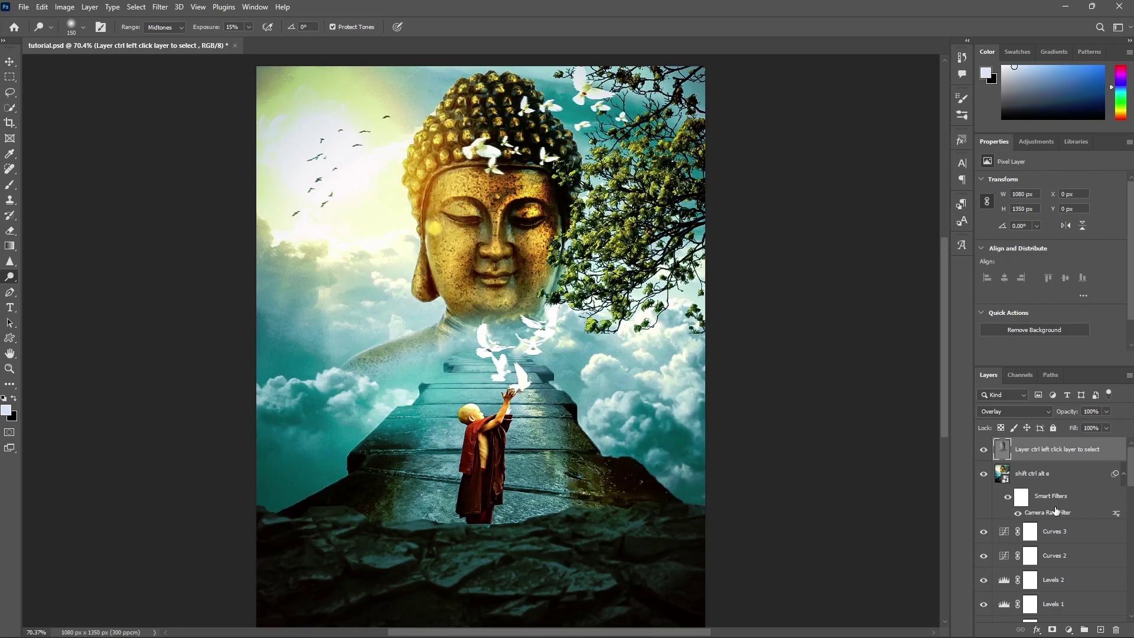
- Load the tree's outline, switch to the Dodge tool on the grey layer, then deselect
scroll(1051, 515, down, 2)
scroll(1042, 526, down, 3)
scroll(1033, 534, down, 2)
scroll(1027, 543, down, 3)
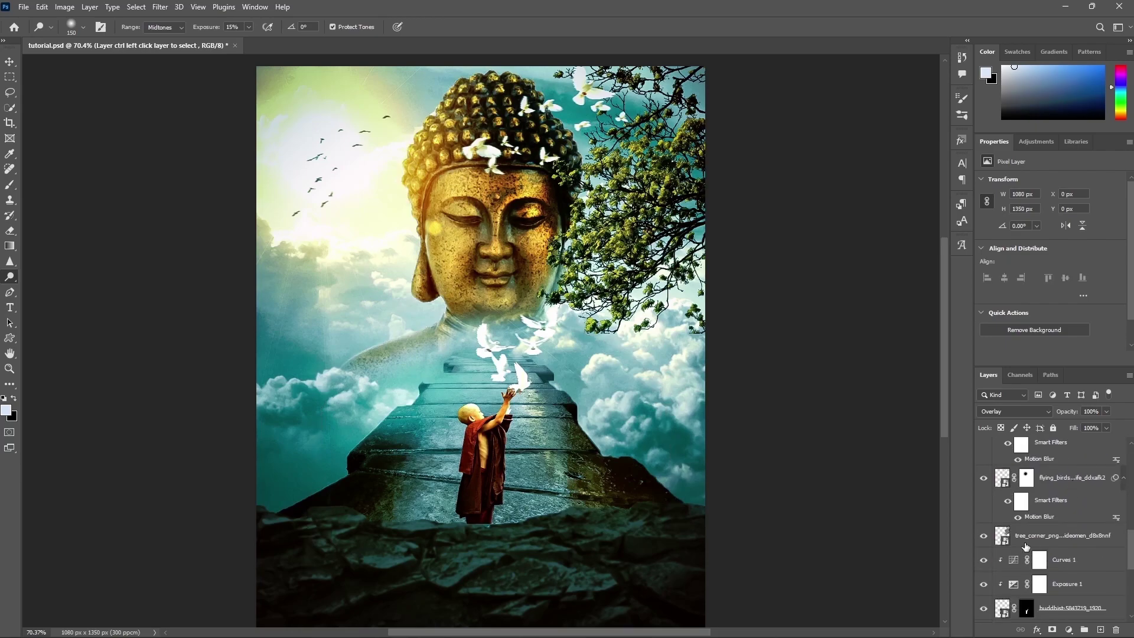
click(1027, 541)
ctrl+click(1002, 535)
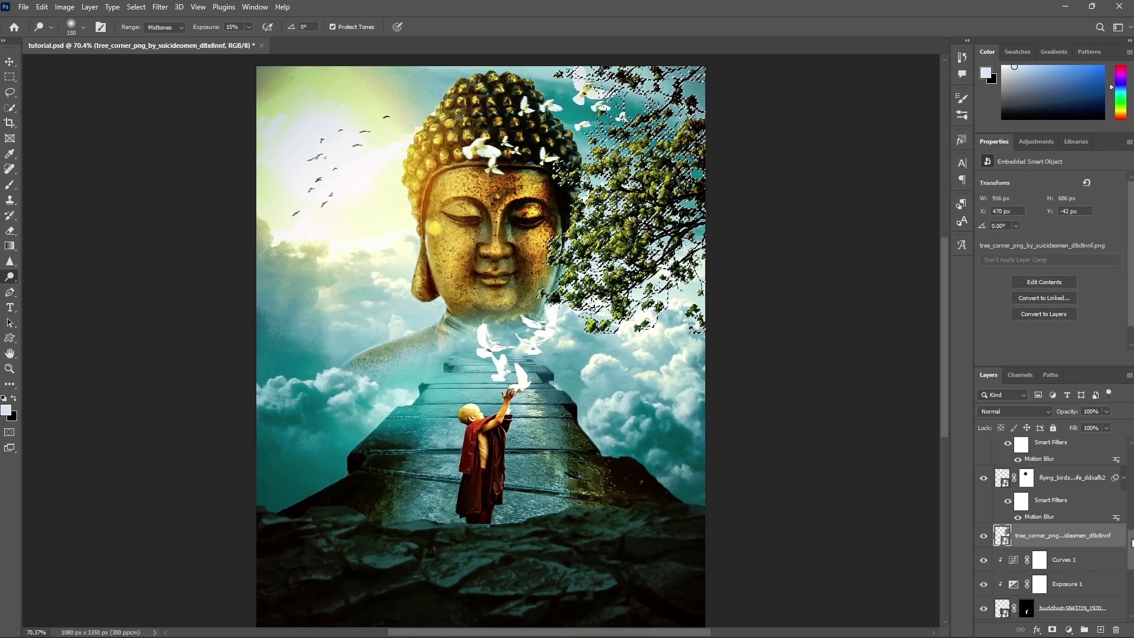
scroll(1039, 531, up, 10)
click(1057, 449)
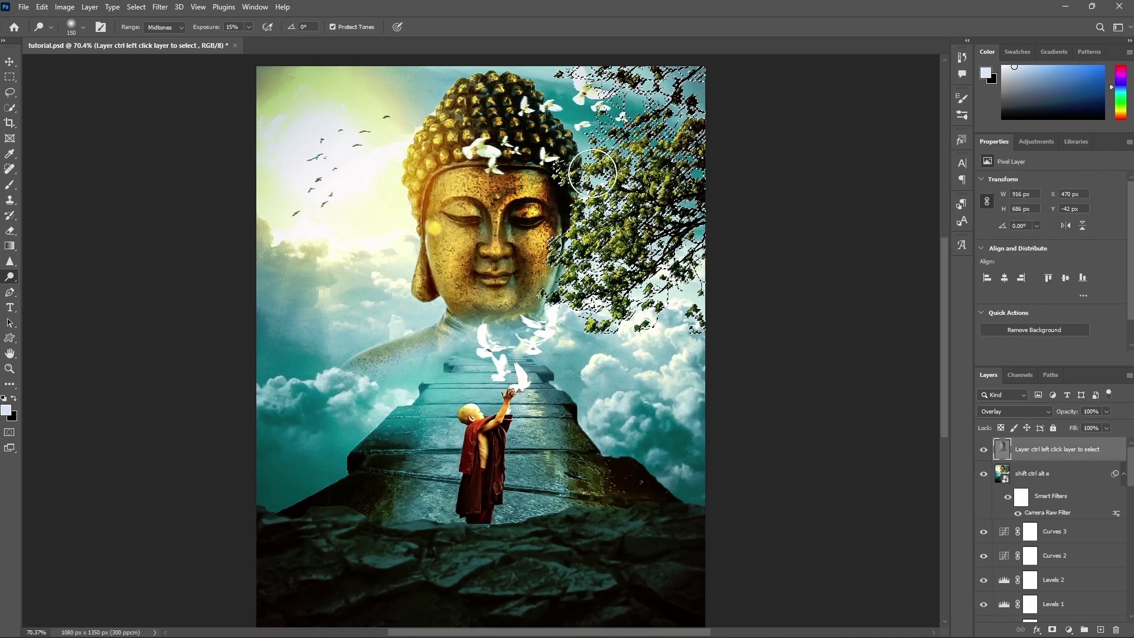
right_click(9, 278)
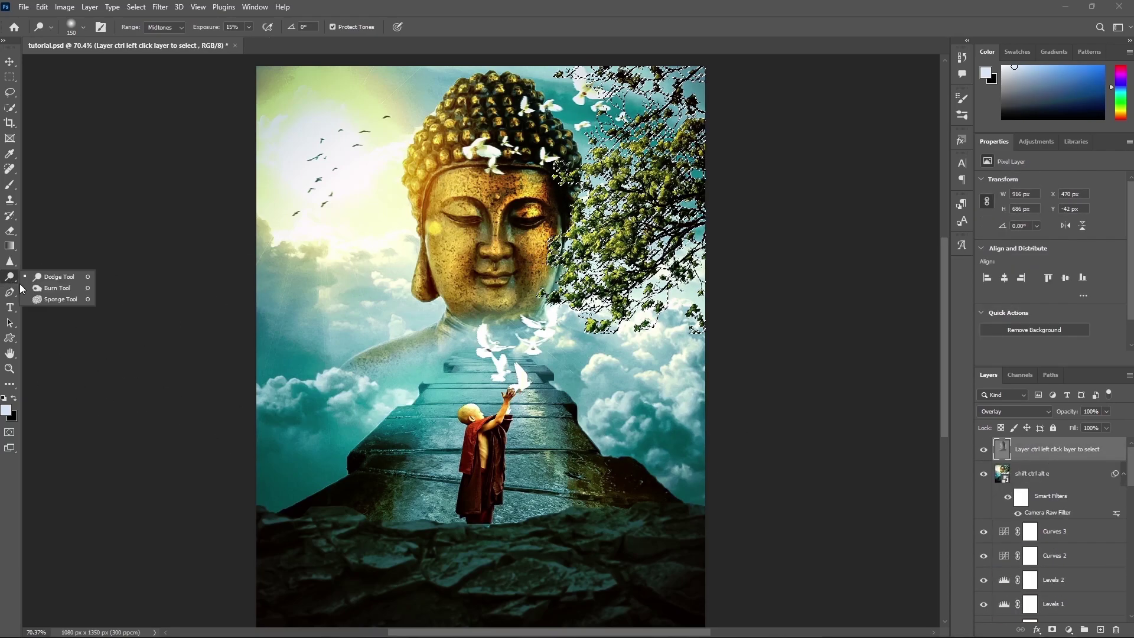
click(44, 288)
key(ctrl+d)
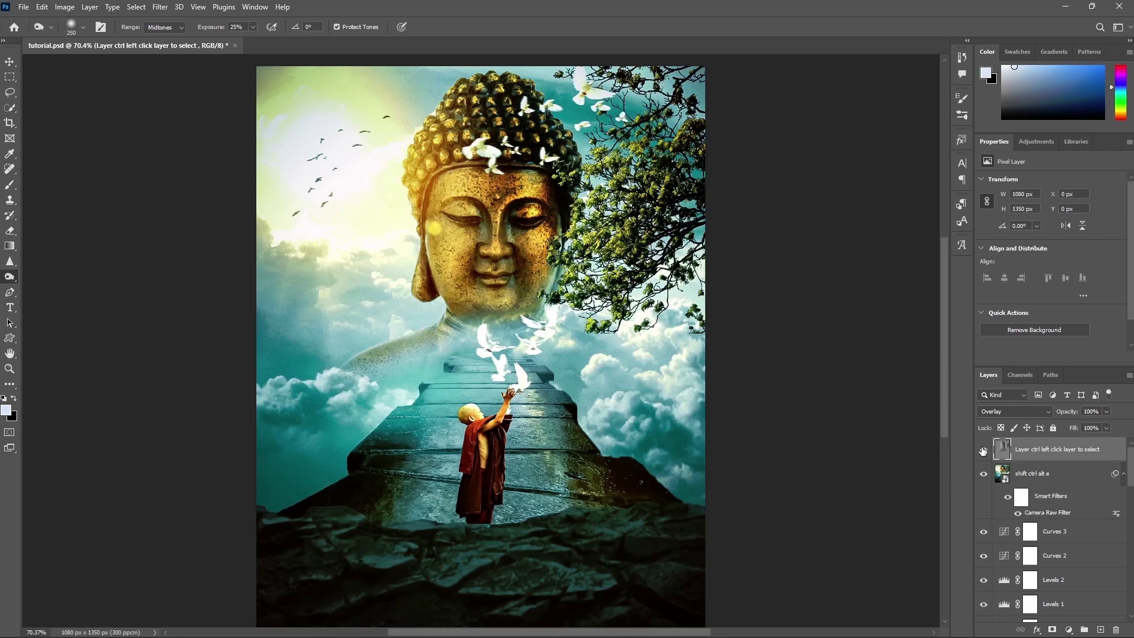
scroll(1131, 466, down, 3)
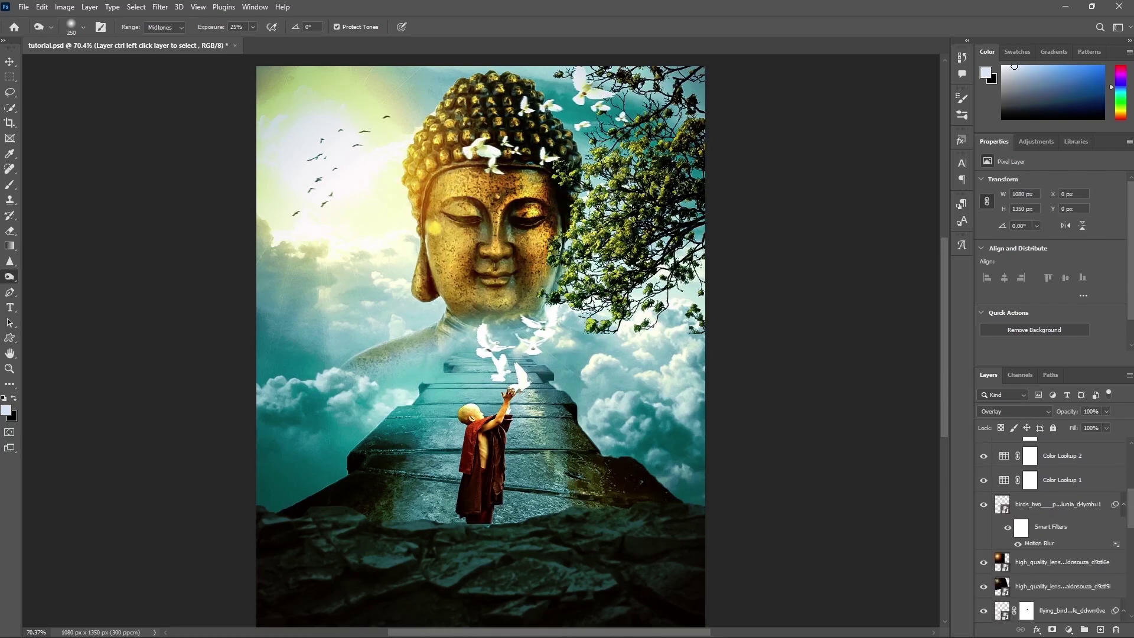
scroll(1130, 466, down, 4)
scroll(1131, 467, down, 3)
- Load the monk's outline, burn him with a smaller brush on the grey layer, then deselect and compare
click(1002, 499)
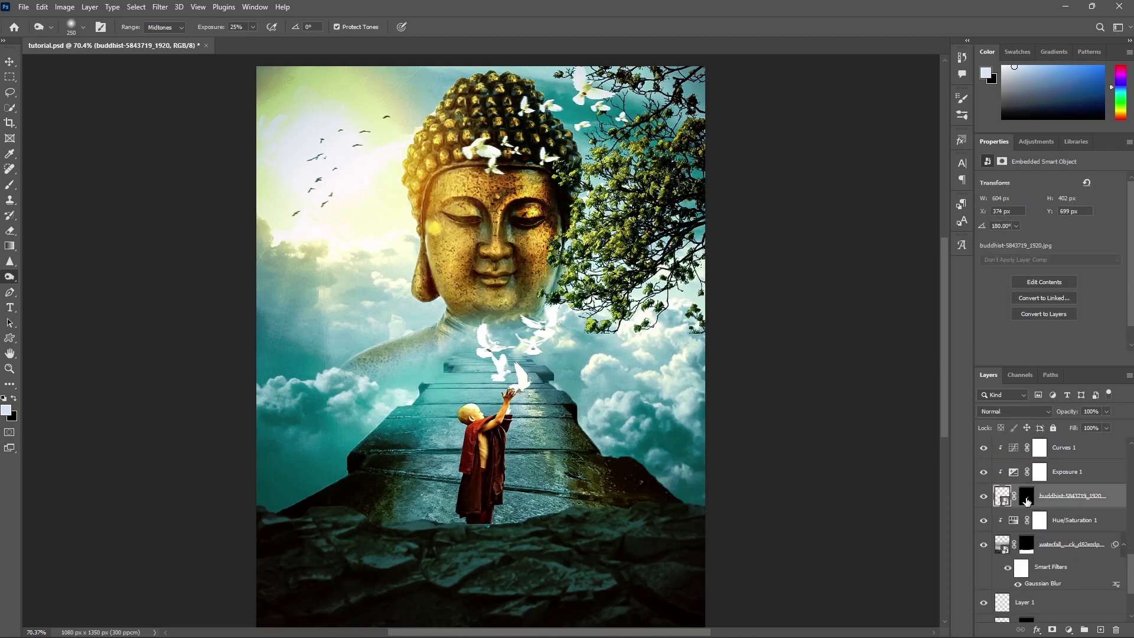
ctrl+click(1027, 499)
scroll(1051, 532, up, 5)
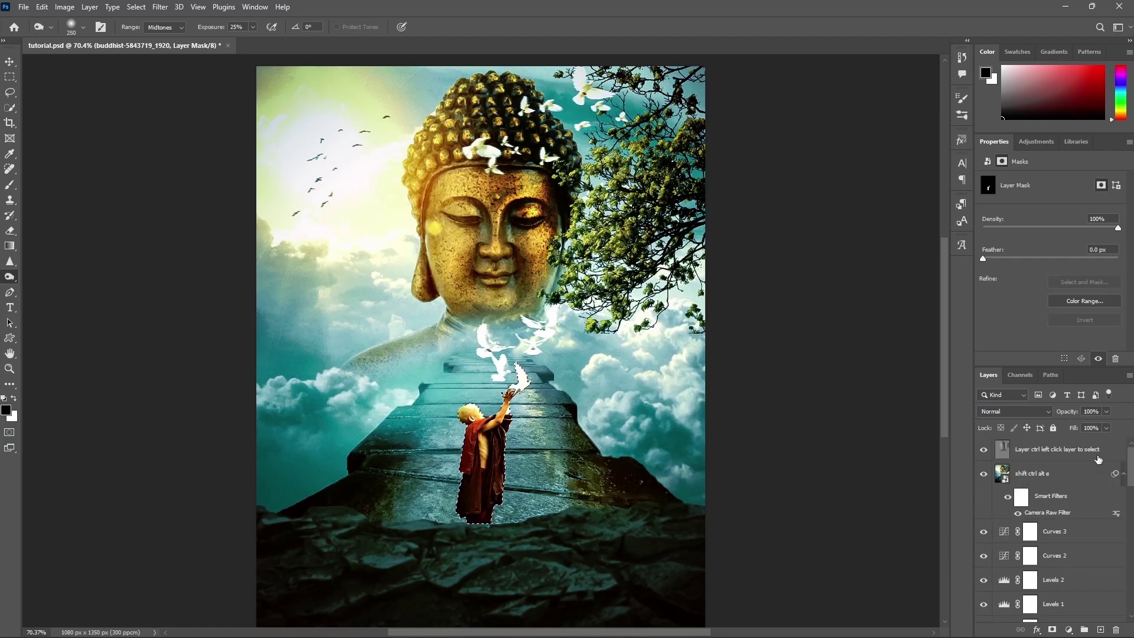
click(1057, 449)
key(bracketleft)
key(bracketleft)
key(bracketleft)
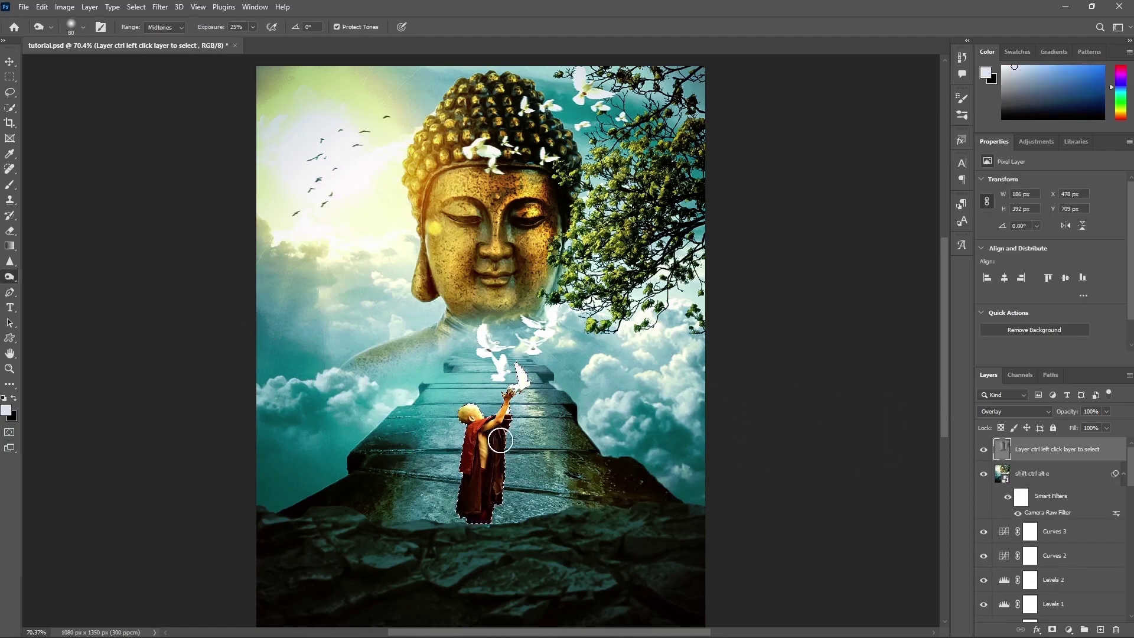
key(bracketleft)
key(bracketleft)
key(bracketleft)
key(bracketleft)
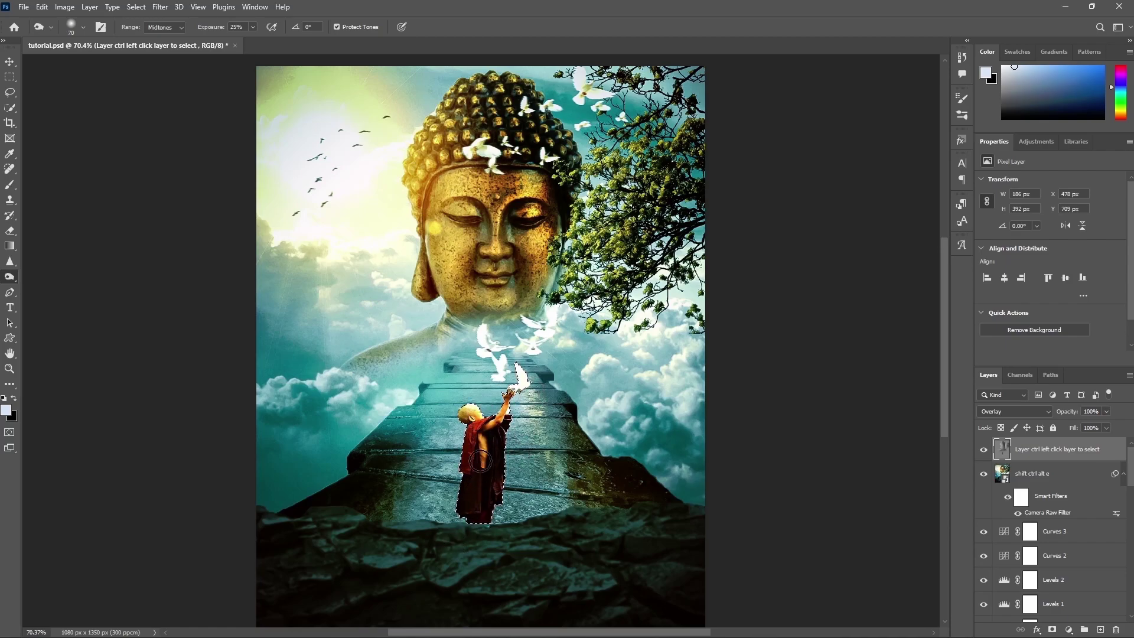
right_click(11, 276)
click(58, 276)
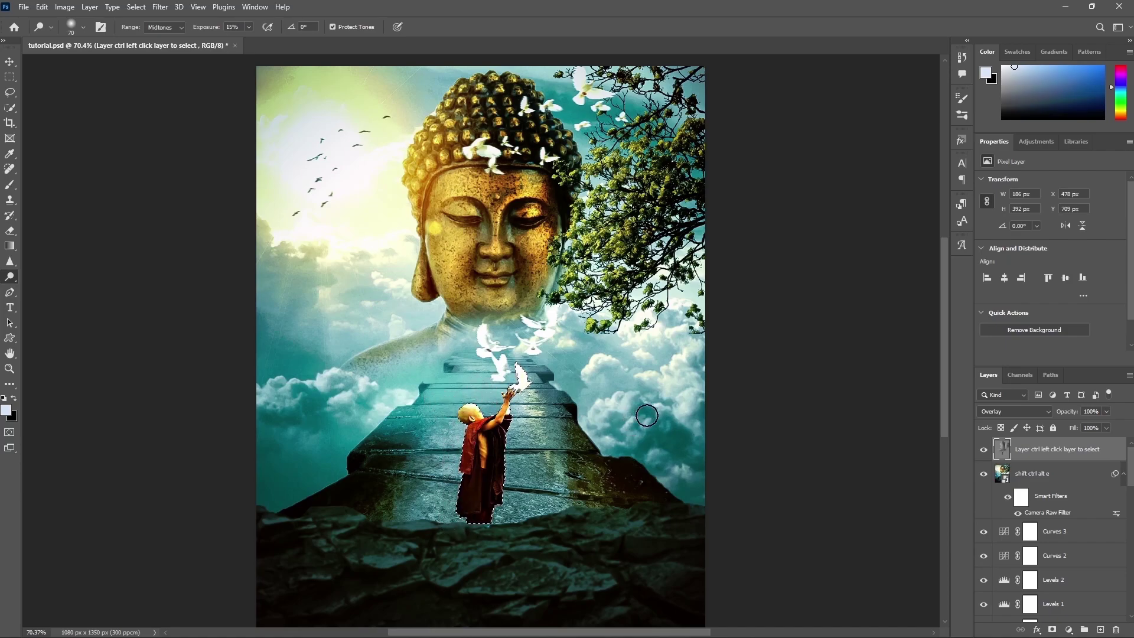
key(ctrl+d)
click(983, 450)
click(984, 450)
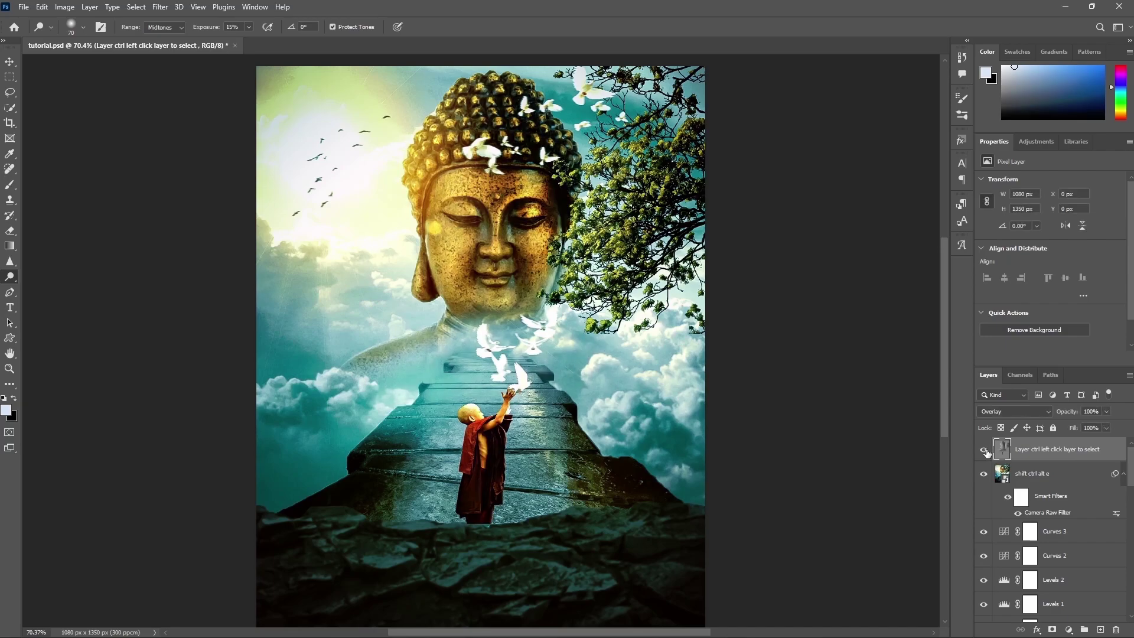